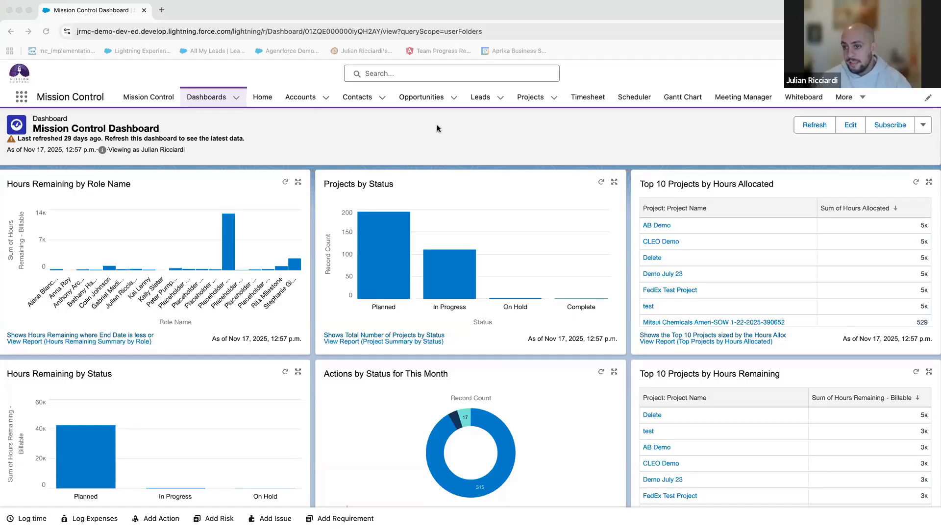
pyautogui.click(778, 117)
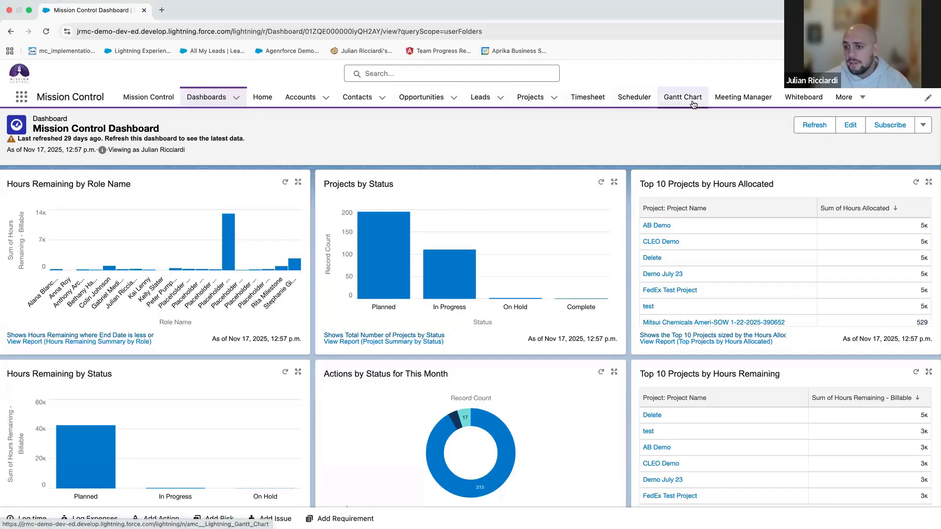
pyautogui.click(839, 98)
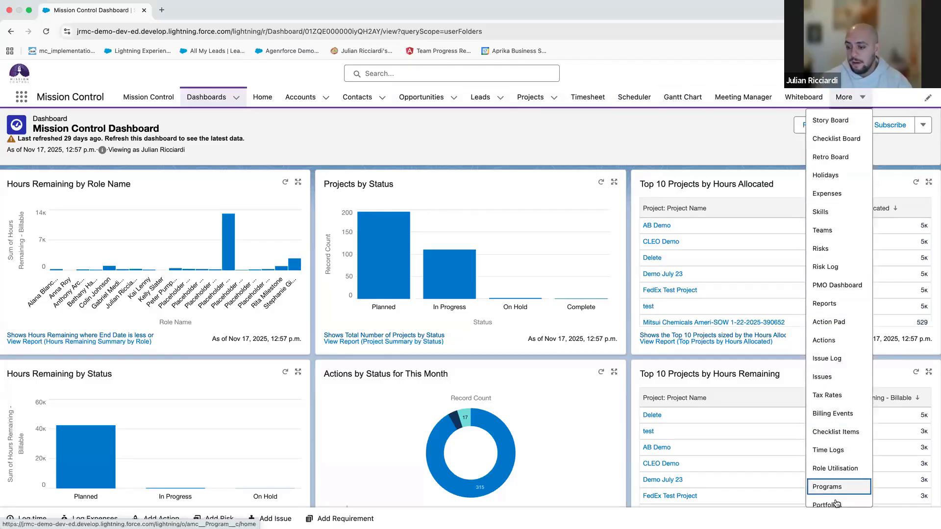
pyautogui.scroll(-5, 836, 499)
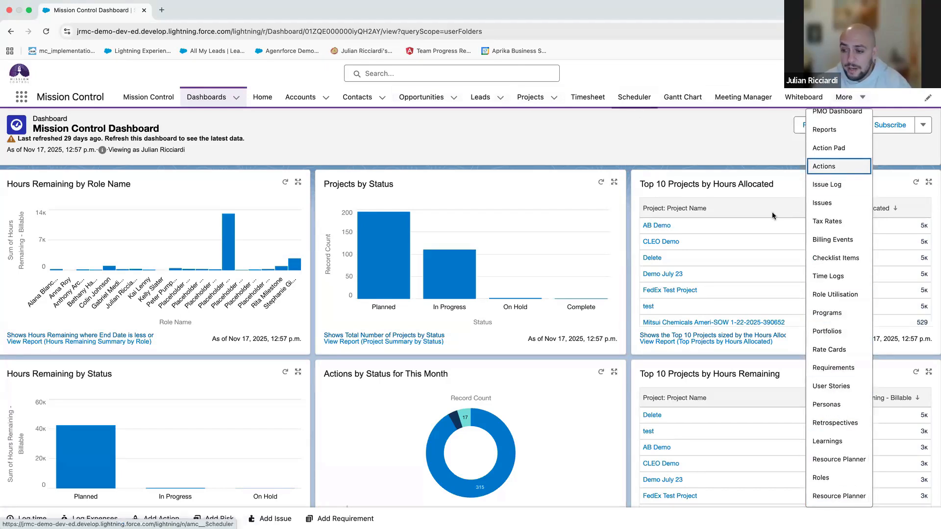
pyautogui.click(646, 169)
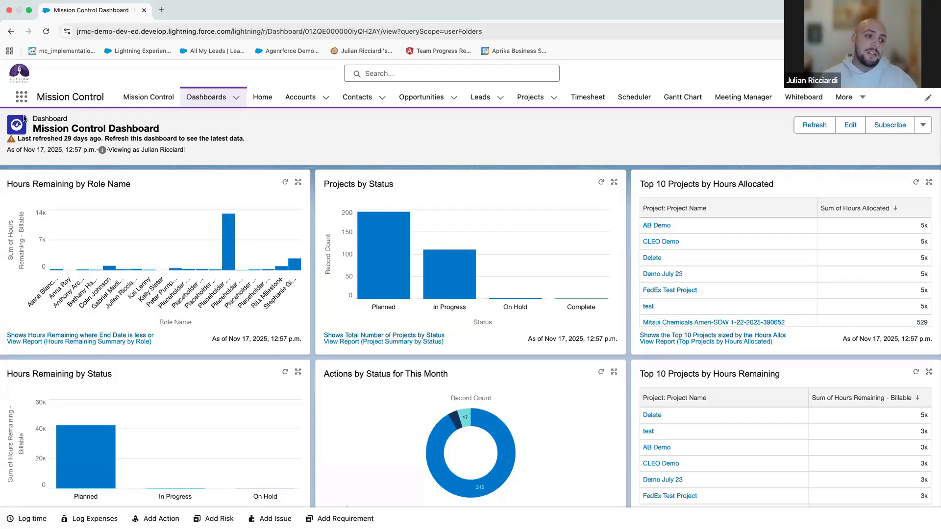
# Find the Lite apps by searching for "lite" and switch to the Mission Control Lite app.
pyautogui.click(19, 97)
pyautogui.write('lite')
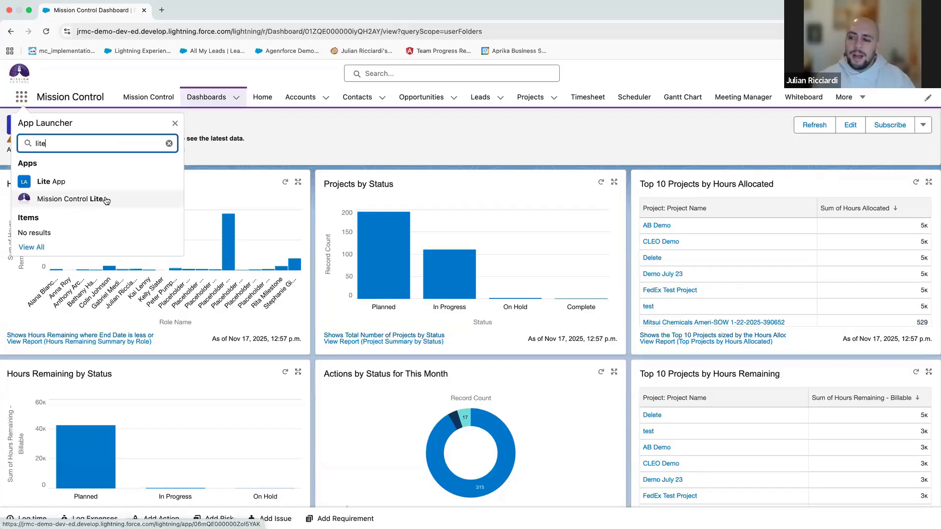
pyautogui.click(105, 200)
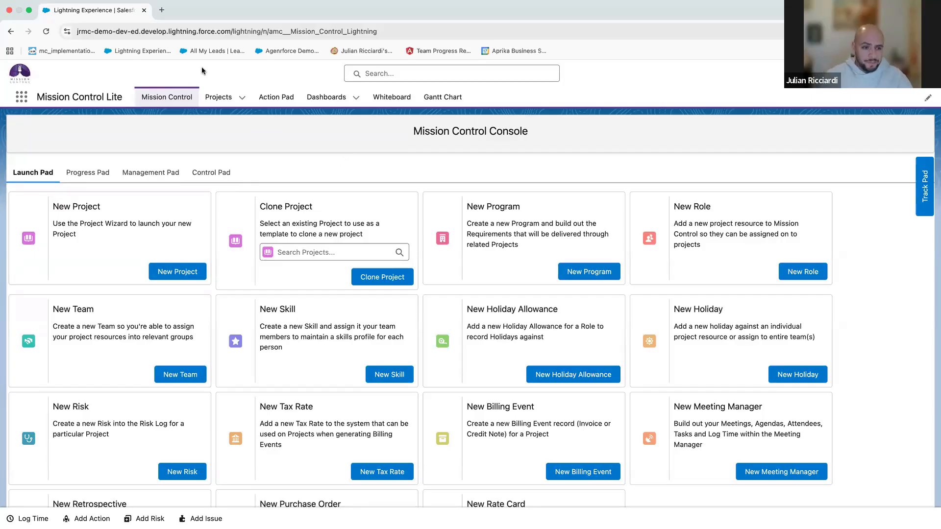
# Search the available apps and items for "role" and open the Roles list.
pyautogui.click(17, 94)
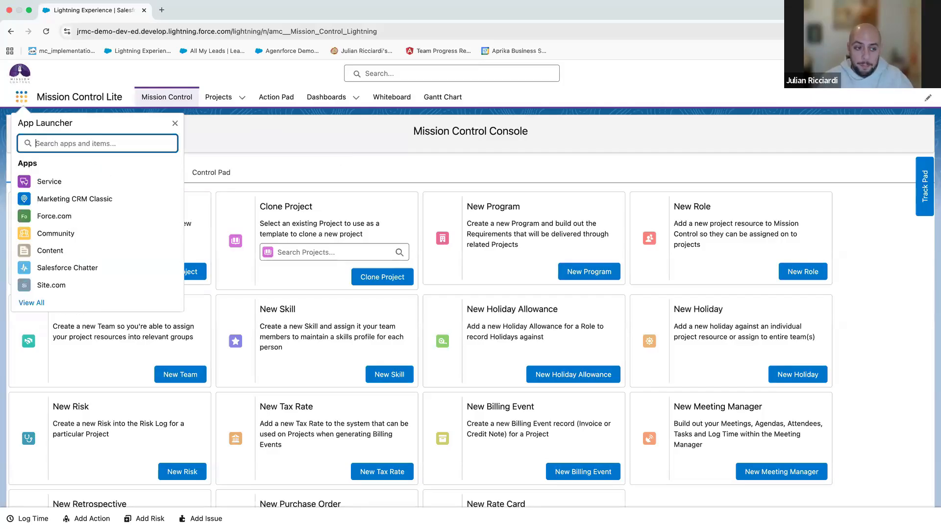
pyautogui.write('role')
pyautogui.click(40, 300)
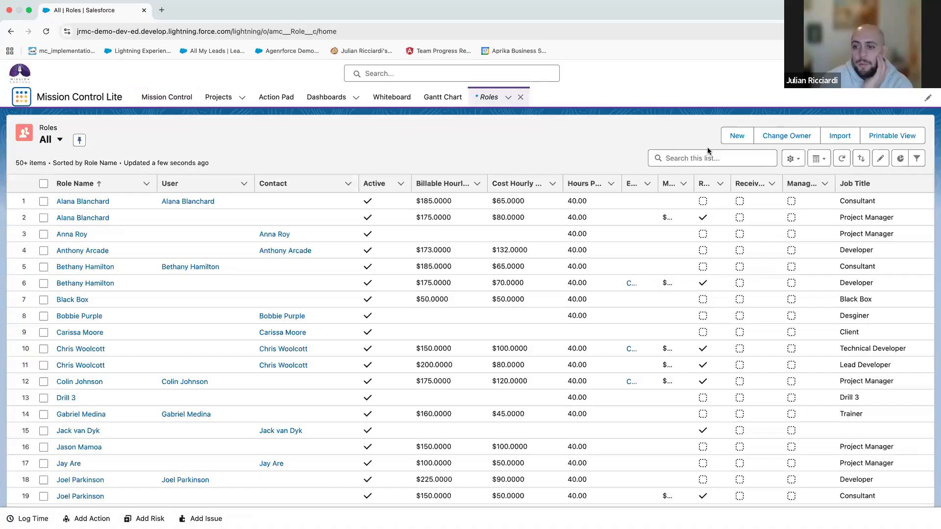
# Search the Roles list by the person's first name and open the matching Project Manager role record.
pyautogui.click(707, 158)
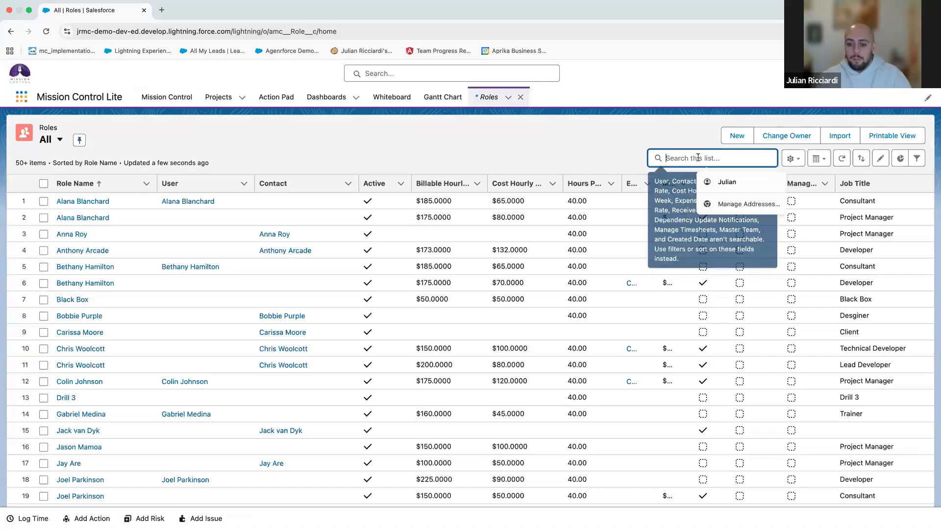
pyautogui.write('julian')
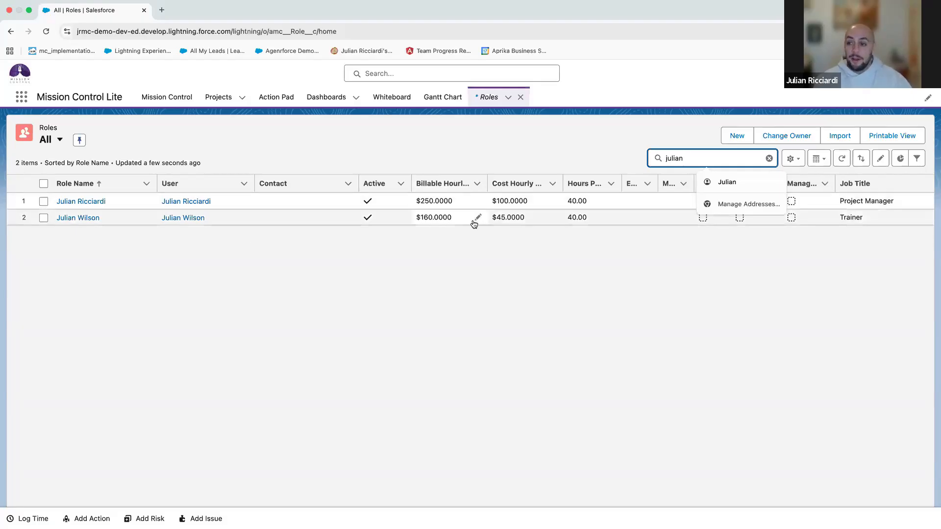
pyautogui.click(67, 201)
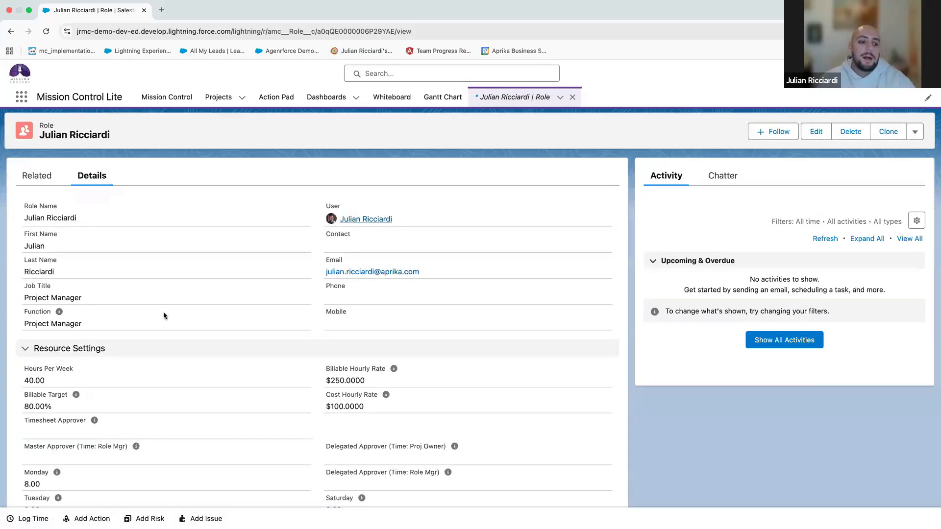
# Examine the role's weekly hours, billable target, permission and notification settings, and project overview tab visibility.
pyautogui.scroll(-3, 163, 312)
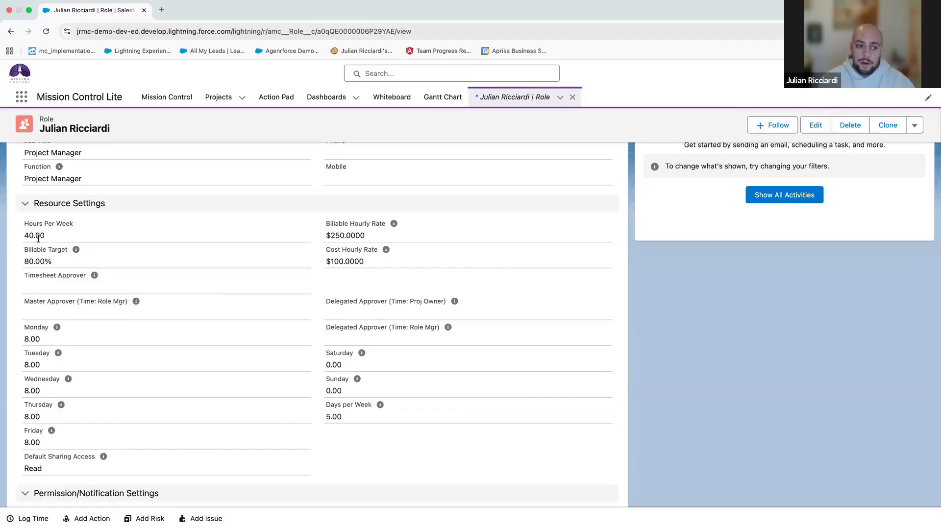
pyautogui.moveTo(47, 240); pyautogui.dragTo(24, 238)
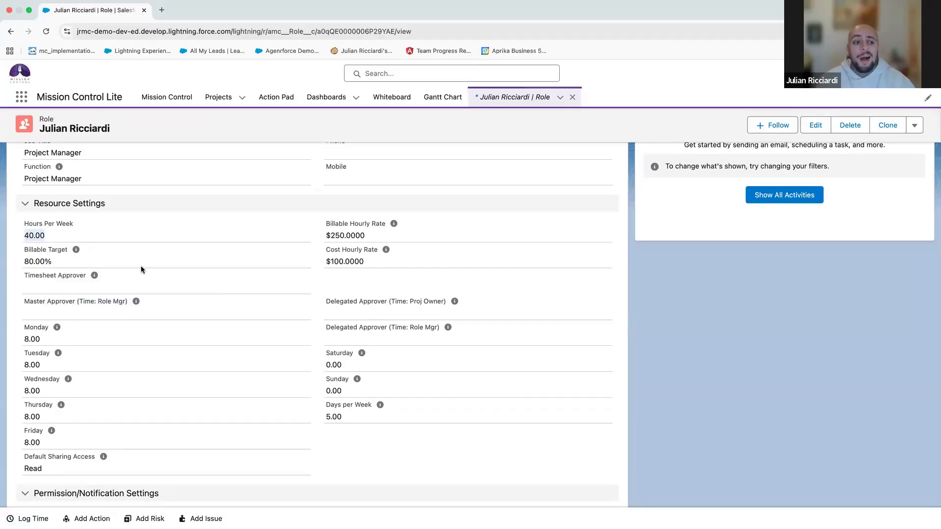
pyautogui.moveTo(24, 260); pyautogui.dragTo(58, 263)
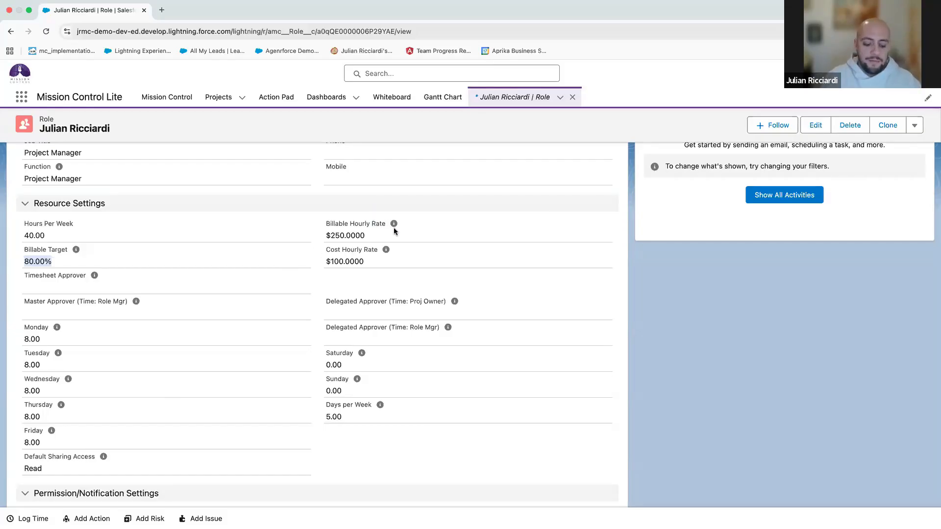
pyautogui.scroll(-2, 331, 363)
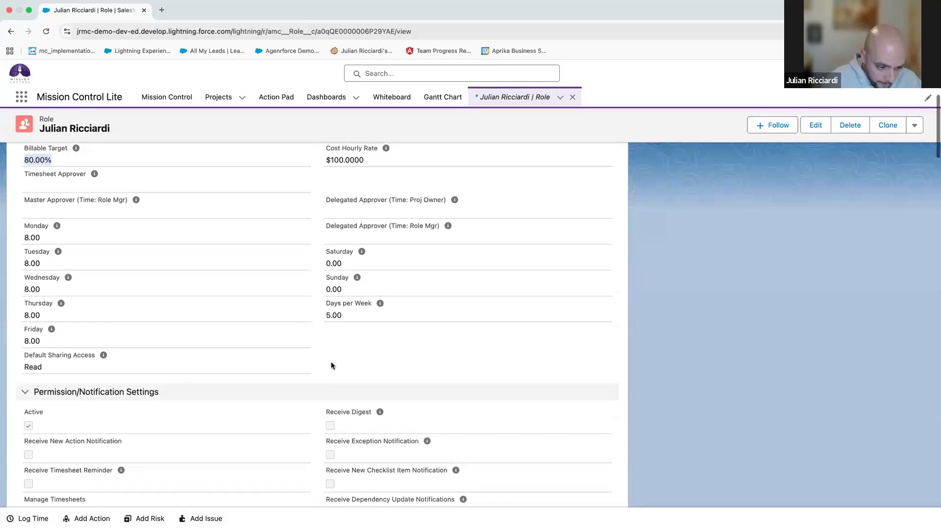
pyautogui.scroll(-4, 330, 363)
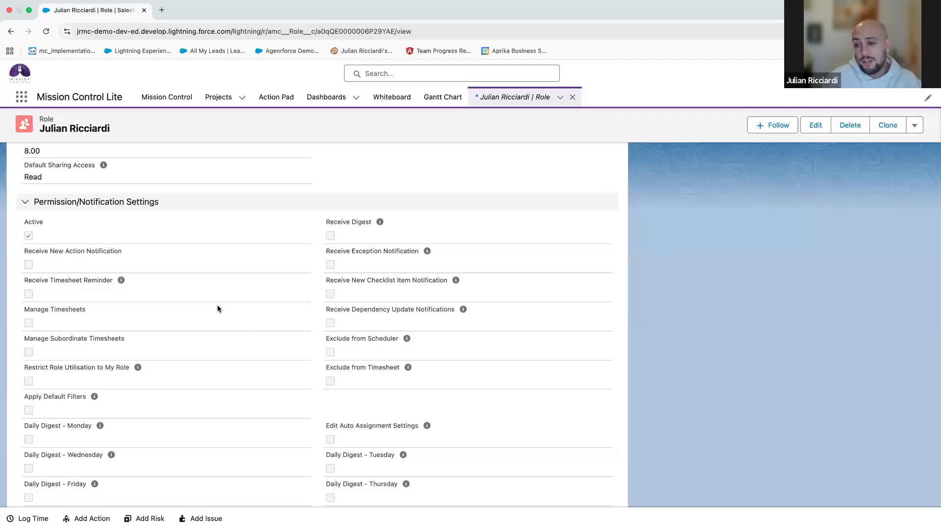
pyautogui.scroll(-1, 218, 308)
pyautogui.scroll(-15, 83, 220)
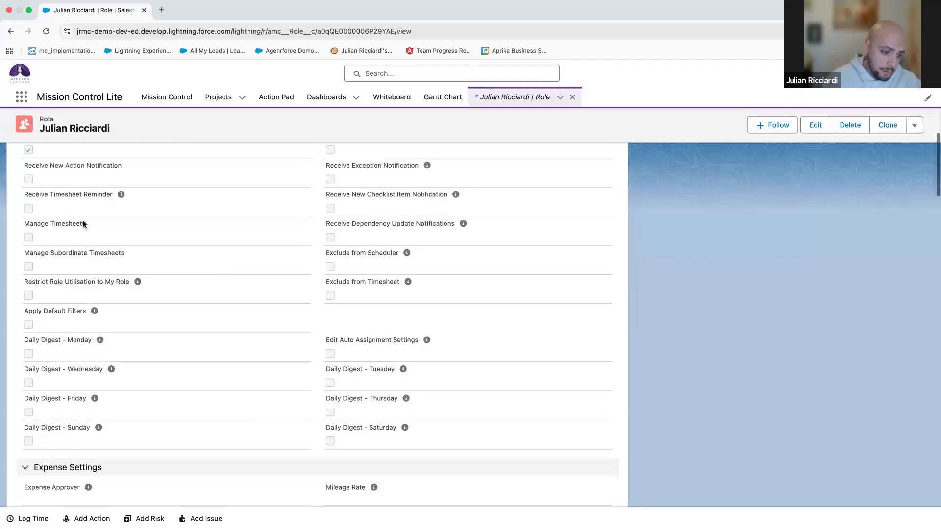
pyautogui.scroll(-2, 220, 270)
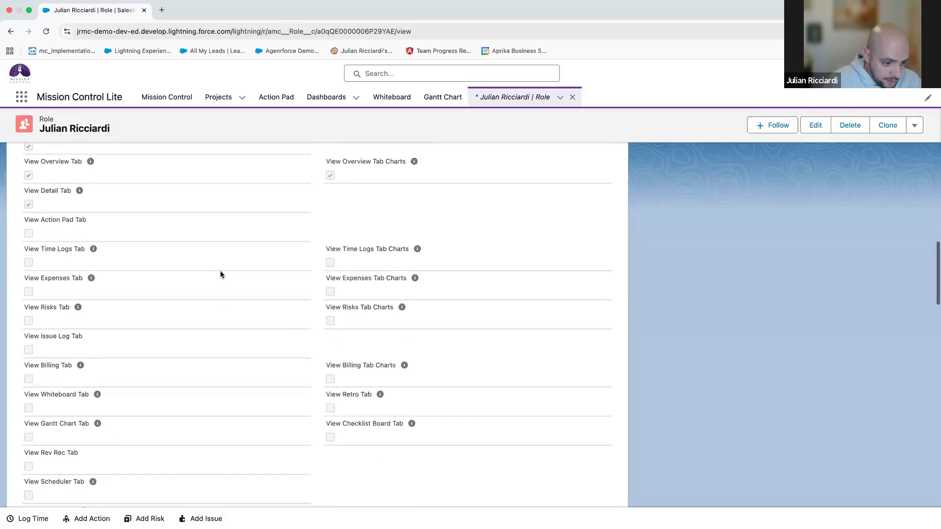
# Open the role record for editing and find its Project Overview Settings section.
pyautogui.click(814, 126)
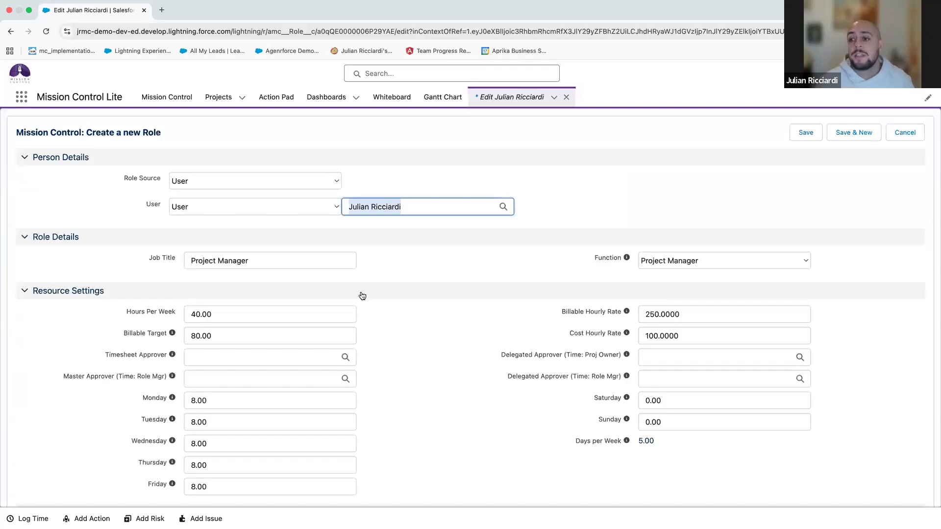
pyautogui.scroll(-20, 362, 295)
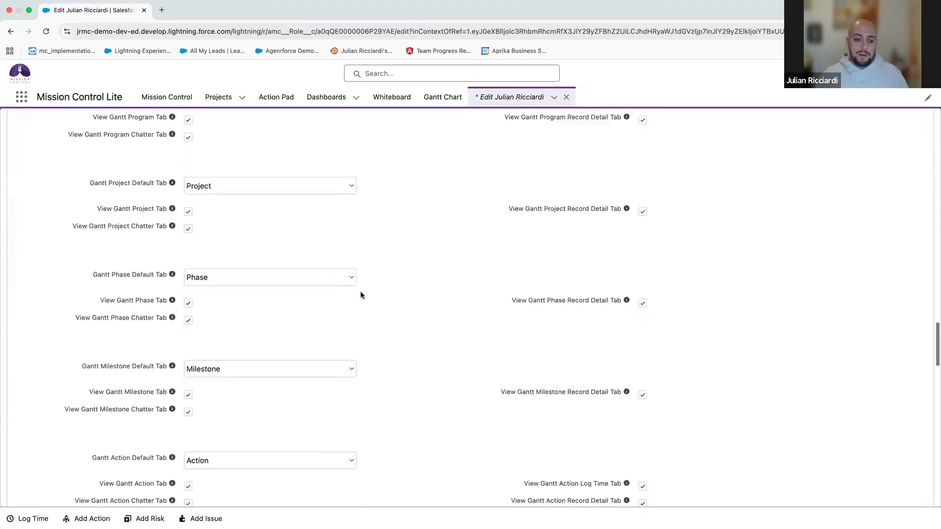
pyautogui.scroll(-15, 361, 295)
pyautogui.scroll(20, 360, 294)
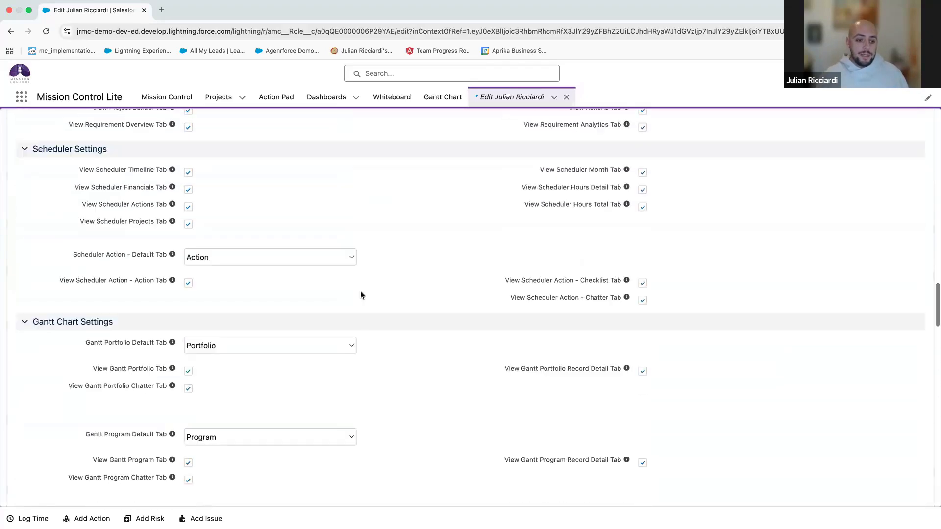
pyautogui.scroll(15, 360, 294)
pyautogui.scroll(-2, 360, 294)
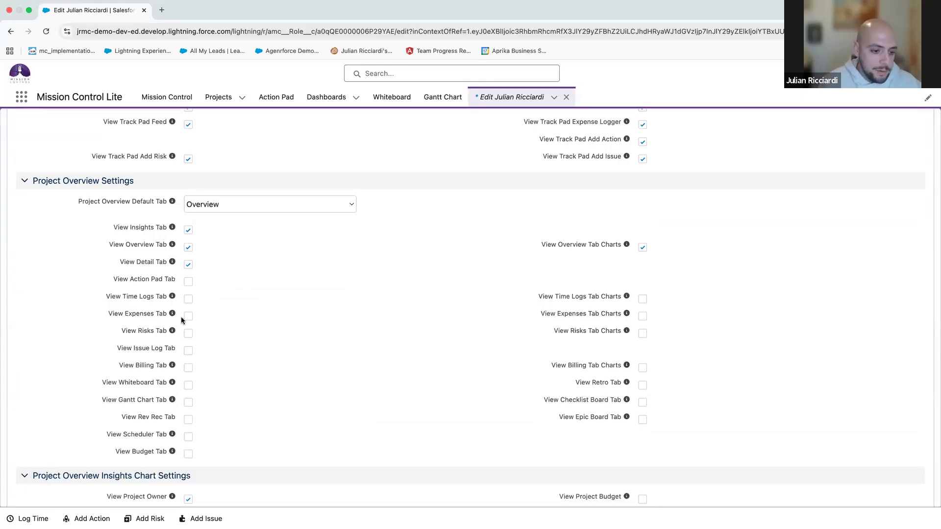
# Enable the Action Pad, Expenses, Risks, Issue Log, Billing, Whiteboard, Gantt Chart, Rev Rec and Budget tabs in the role's Project Overview Settings.
pyautogui.click(187, 281)
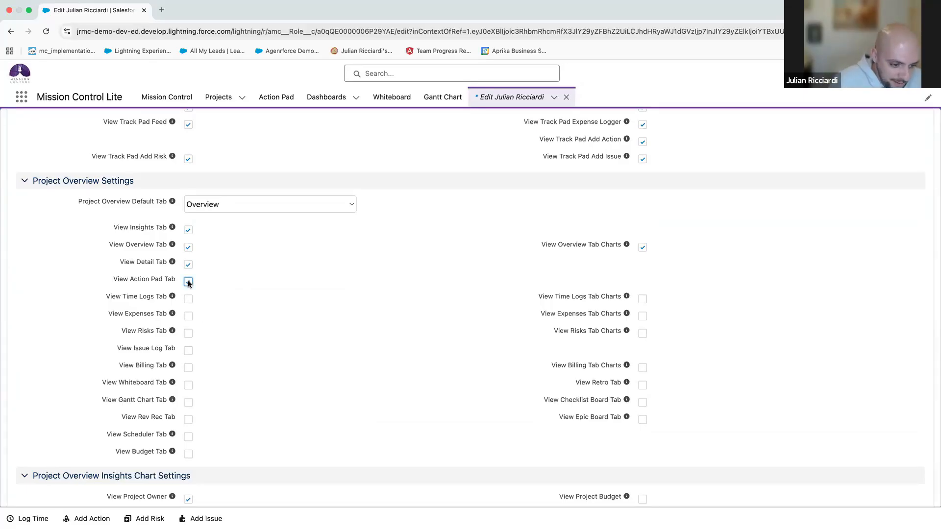
pyautogui.click(187, 315)
pyautogui.click(188, 334)
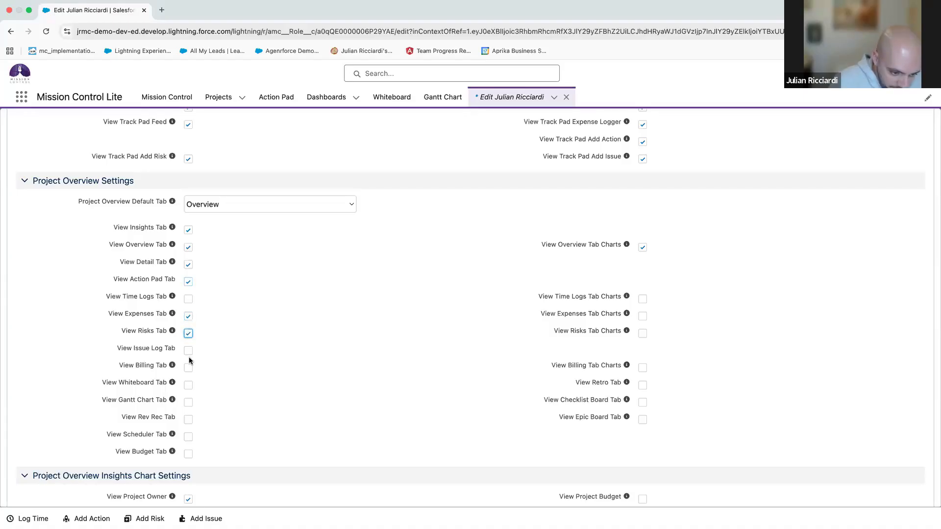
pyautogui.click(188, 351)
pyautogui.click(189, 368)
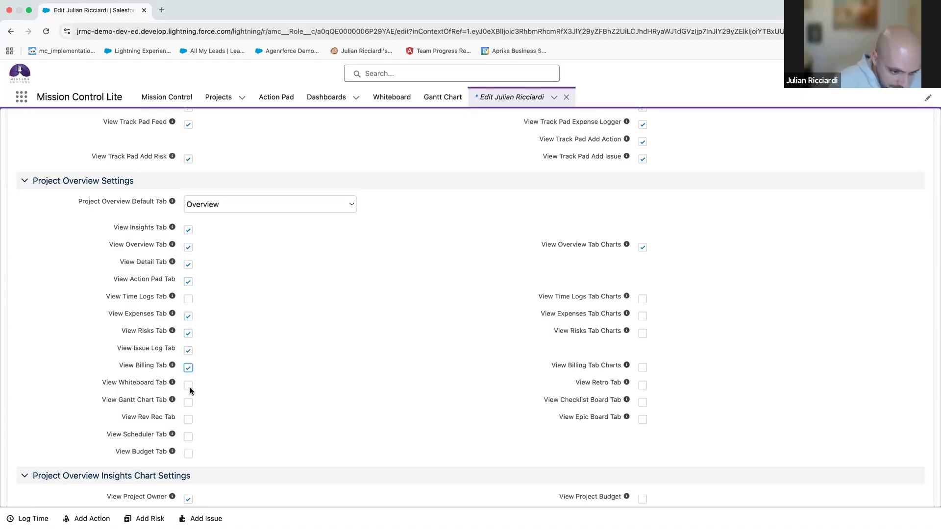
pyautogui.click(188, 385)
pyautogui.click(188, 403)
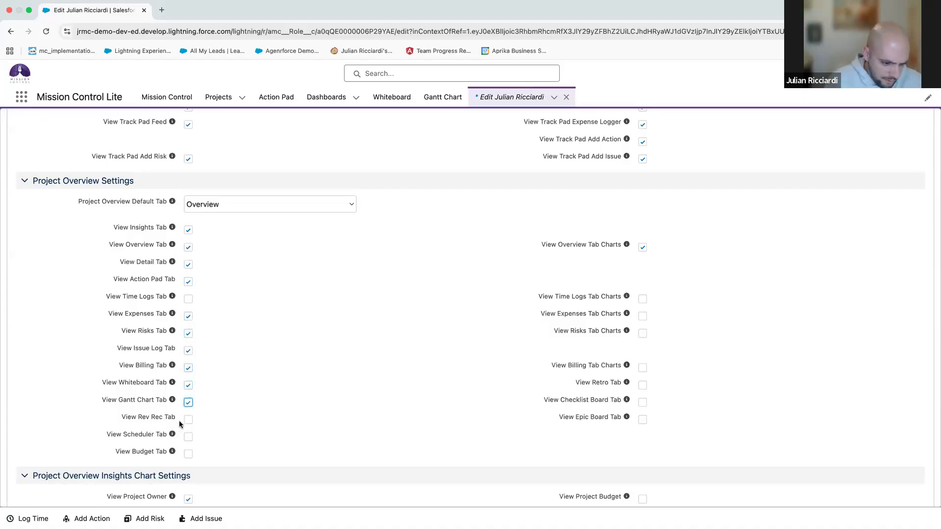
pyautogui.click(187, 418)
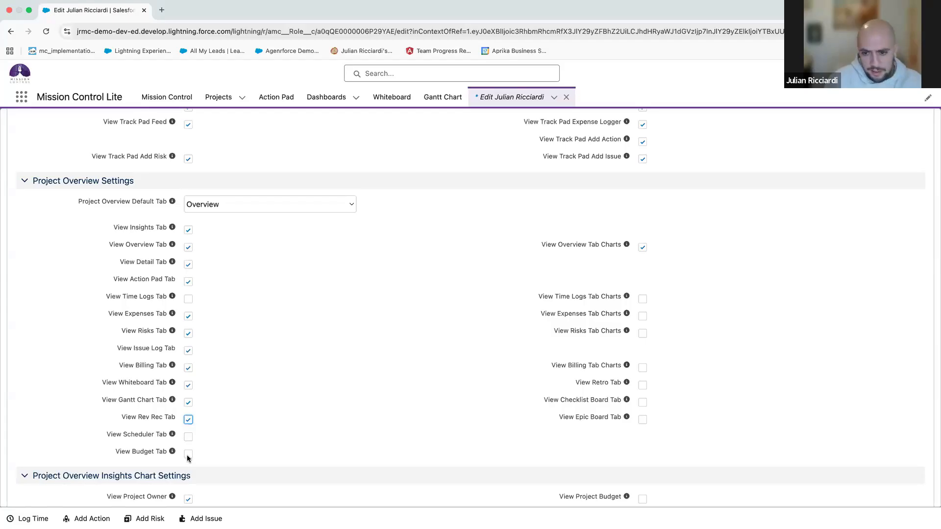
pyautogui.click(187, 454)
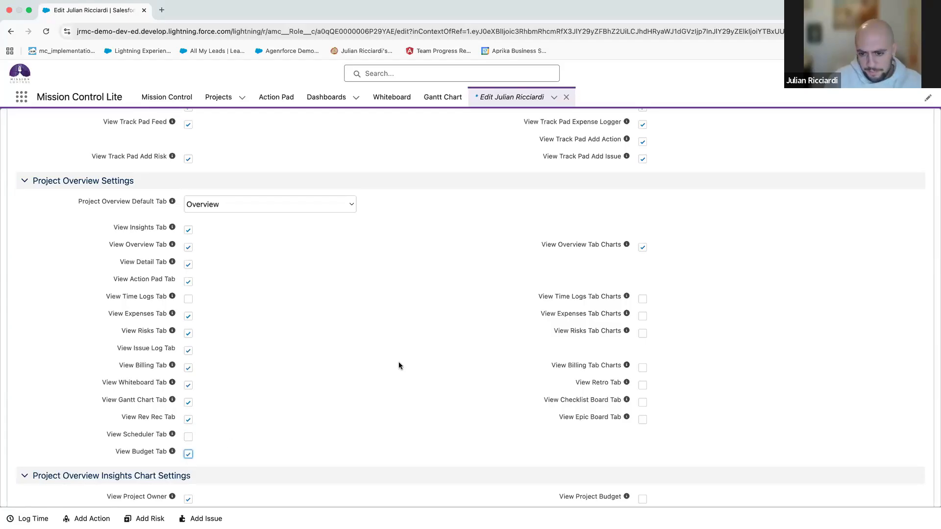
# Enable the Time Logs, Expenses, Risks and Billing tab charts in the role's Project Overview Settings.
pyautogui.click(642, 298)
pyautogui.click(642, 316)
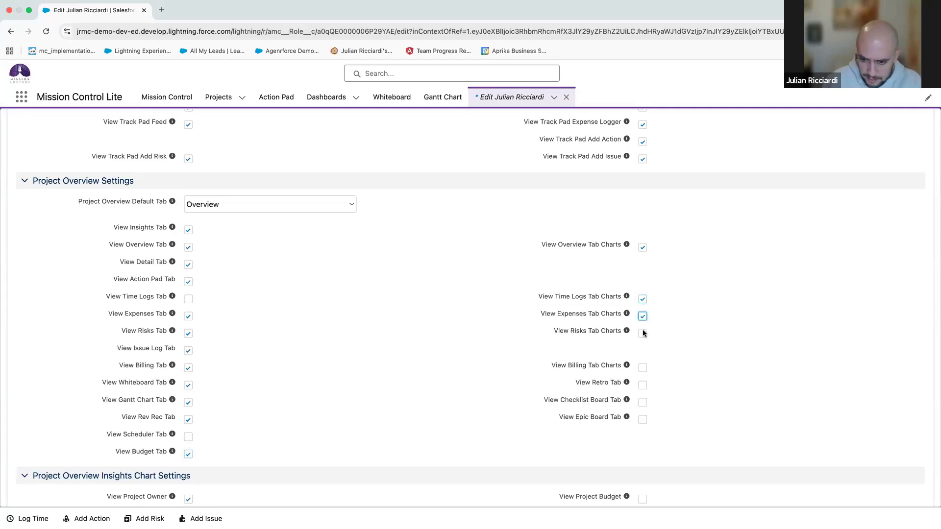
pyautogui.click(643, 368)
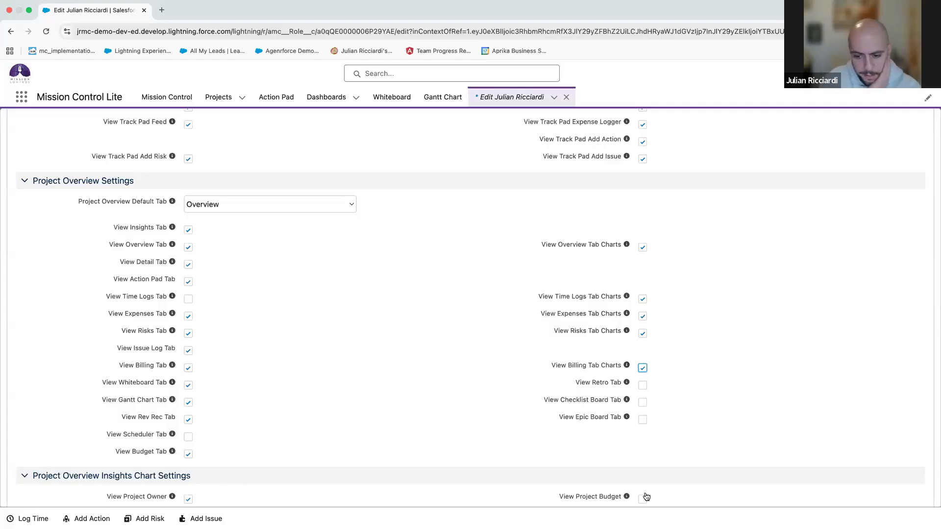
# Review the role's Insights Chart, Epic Board, Track Pad, Console and permission settings in the edit form.
pyautogui.scroll(-5, 446, 471)
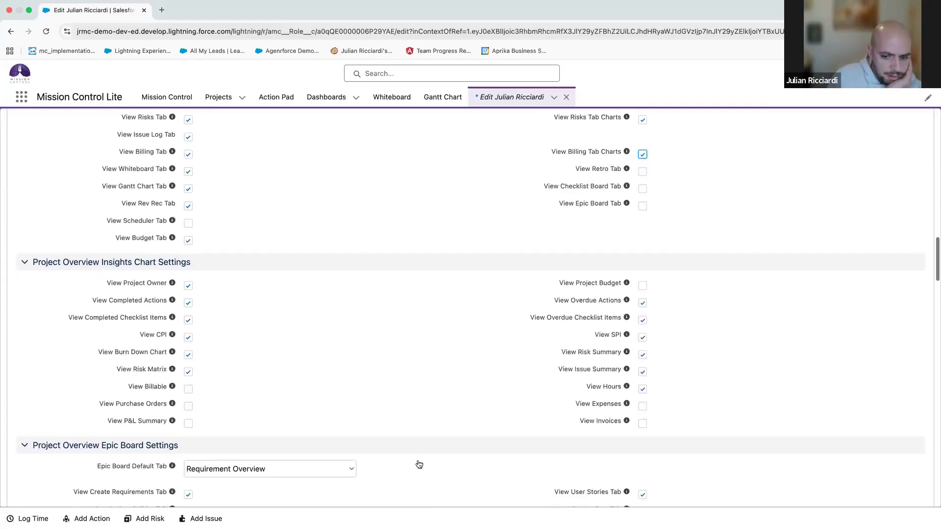
pyautogui.scroll(-4, 331, 388)
pyautogui.scroll(3, 331, 388)
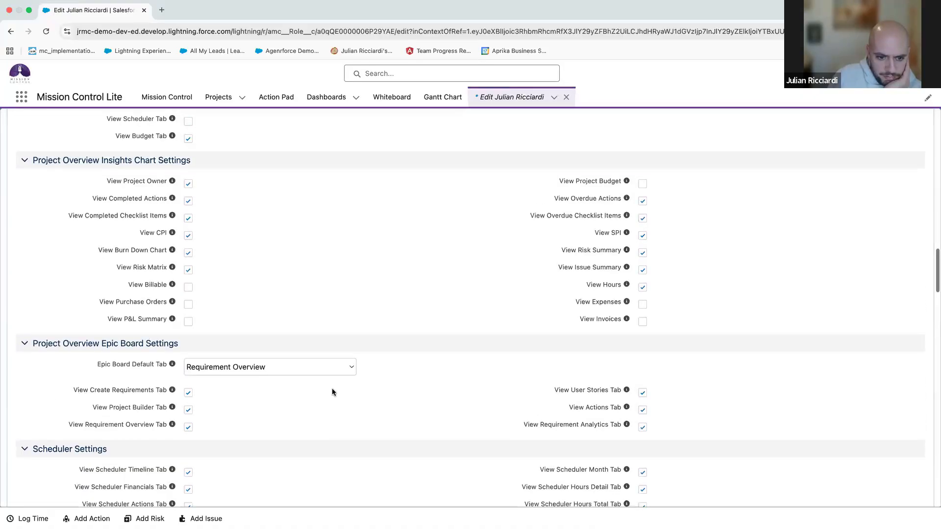
pyautogui.scroll(-15, 332, 392)
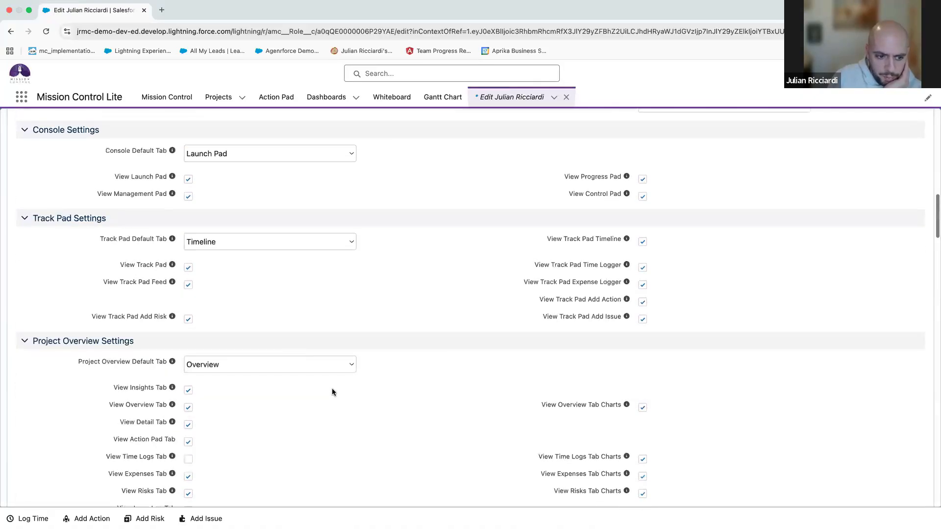
pyautogui.scroll(-10, 331, 388)
pyautogui.scroll(2, 331, 388)
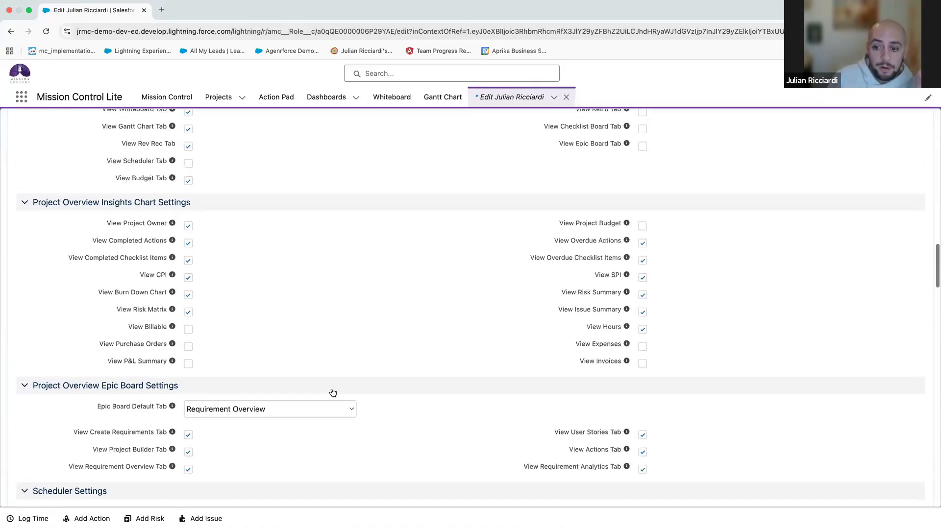
pyautogui.scroll(-3, 179, 340)
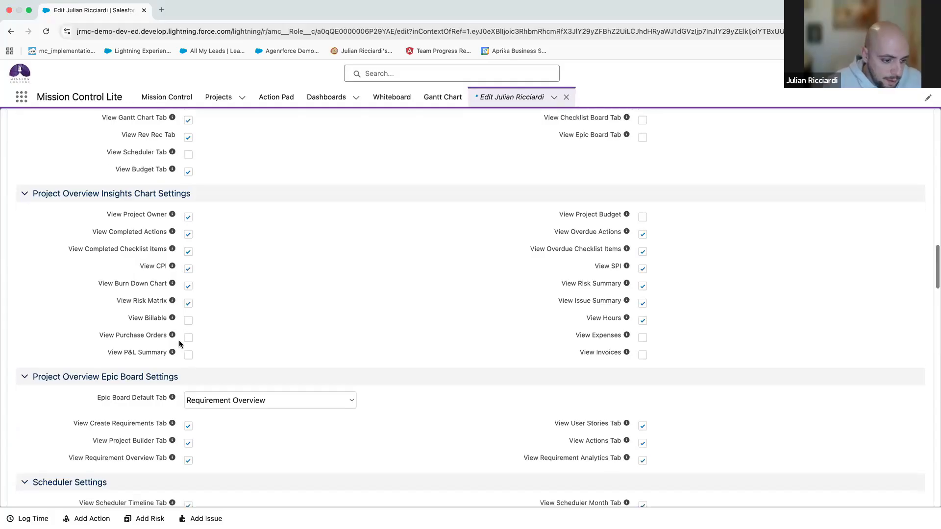
pyautogui.scroll(10, 179, 343)
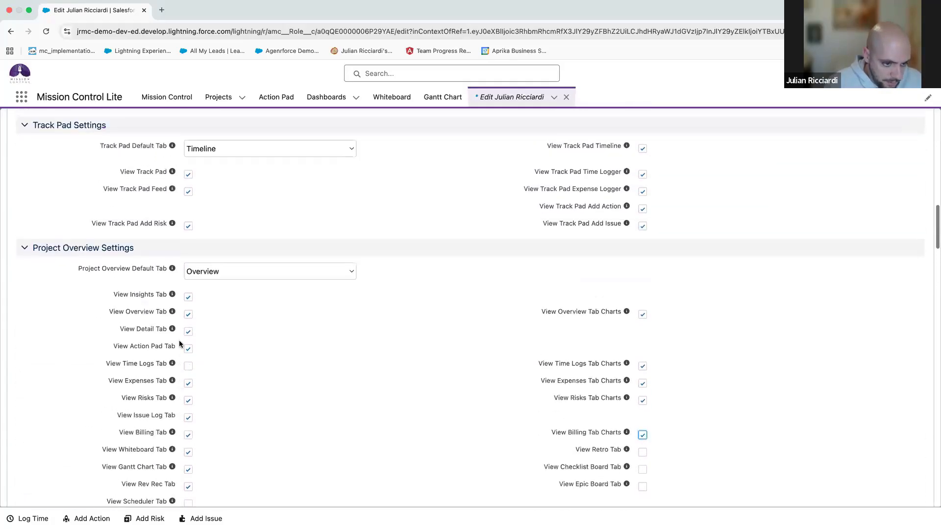
pyautogui.scroll(15, 179, 343)
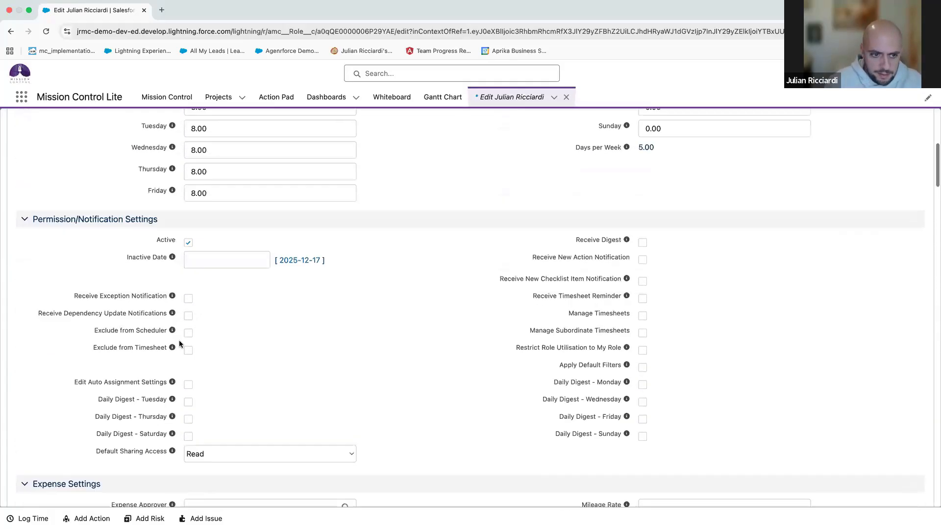
# Save the edited role record with its expanded project overview settings.
pyautogui.click(802, 133)
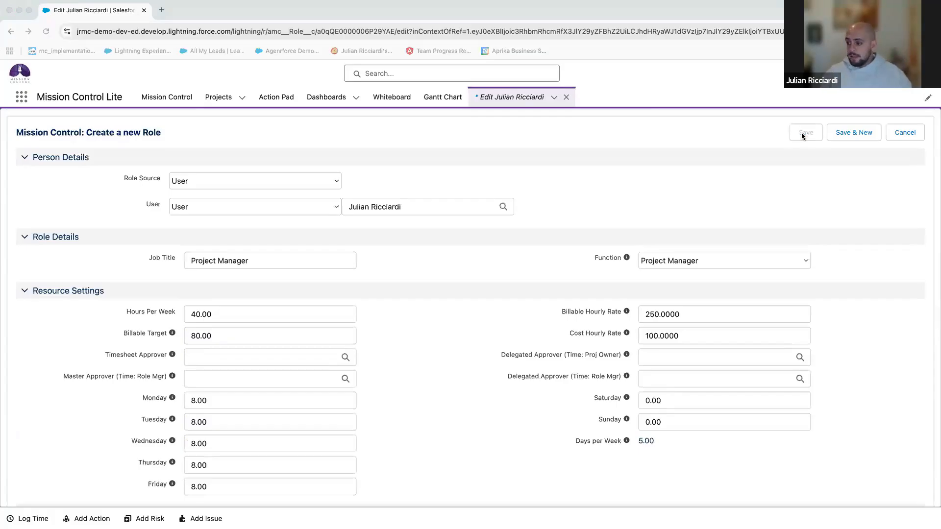
pyautogui.click(802, 133)
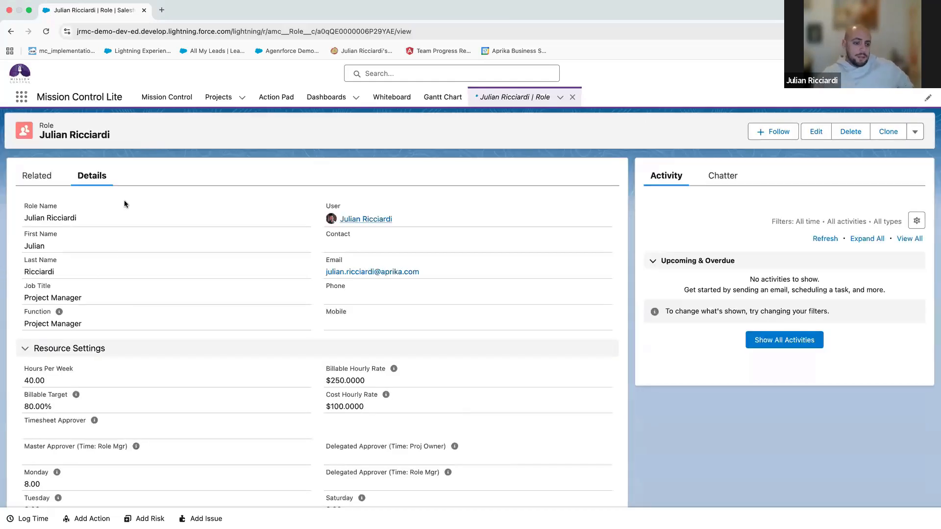
# Examine the role's related forecasts, projects, milestones, time logs, skill assignments, team assignments and holidays.
pyautogui.click(38, 179)
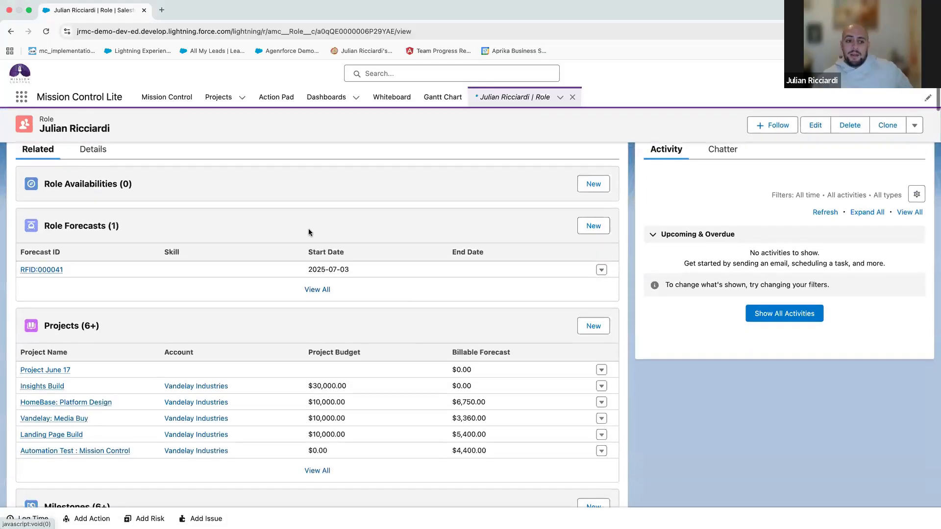
pyautogui.scroll(-1, 420, 318)
pyautogui.scroll(-10, 180, 266)
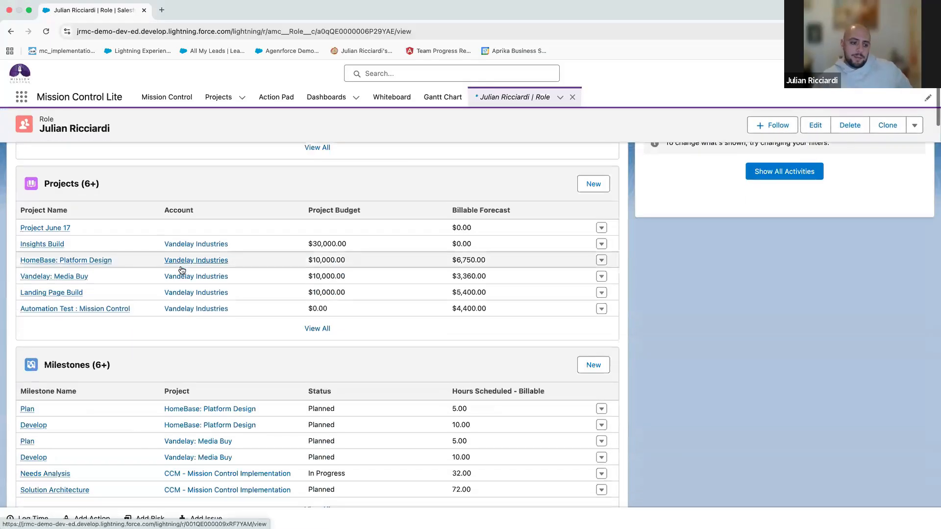
pyautogui.scroll(-6, 181, 266)
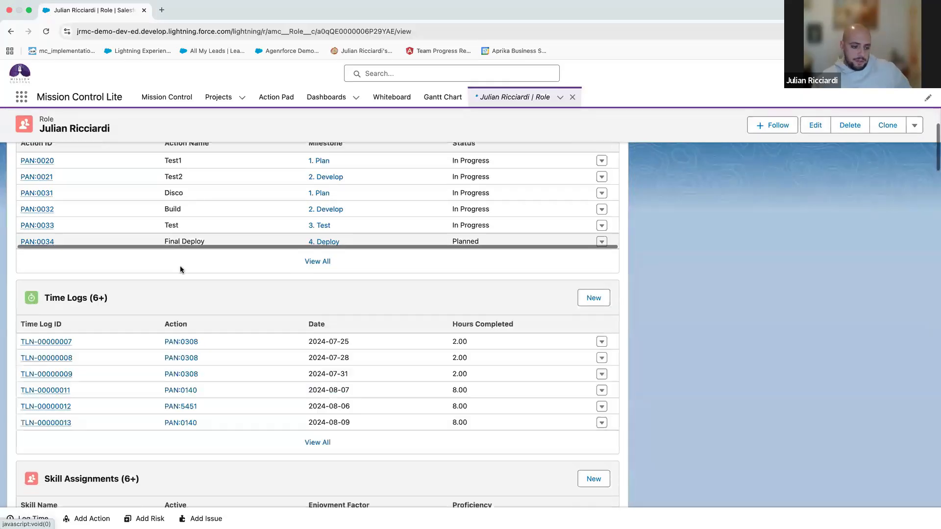
pyautogui.scroll(-2, 180, 265)
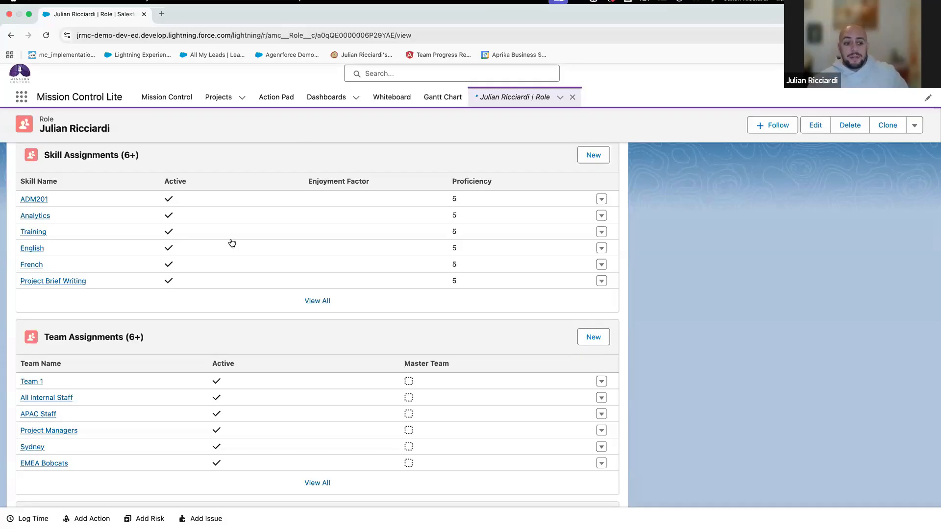
pyautogui.scroll(-1, 156, 320)
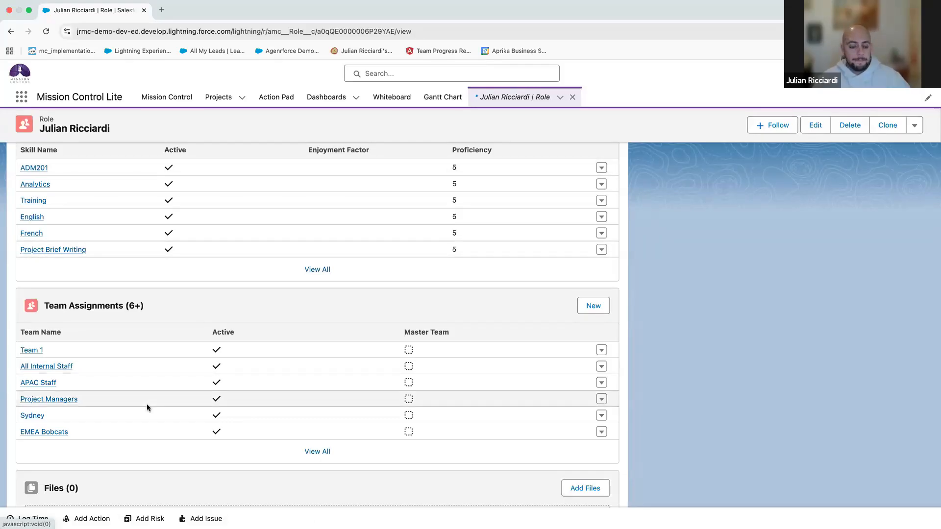
pyautogui.scroll(-7, 147, 407)
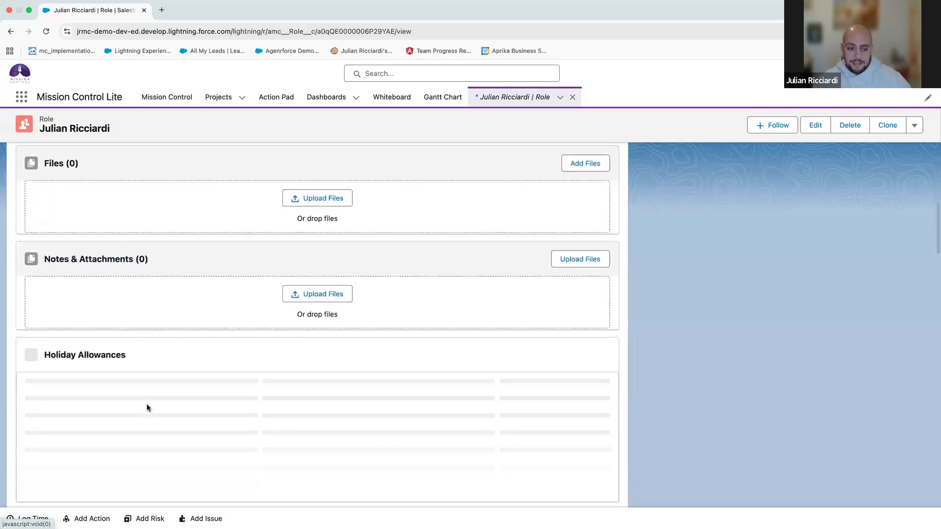
pyautogui.scroll(-3, 146, 404)
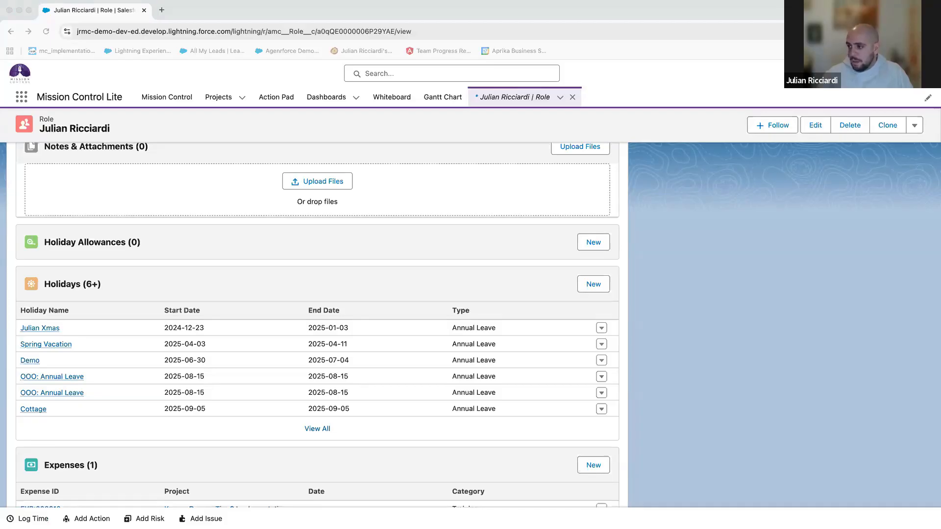
pyautogui.click(178, 180)
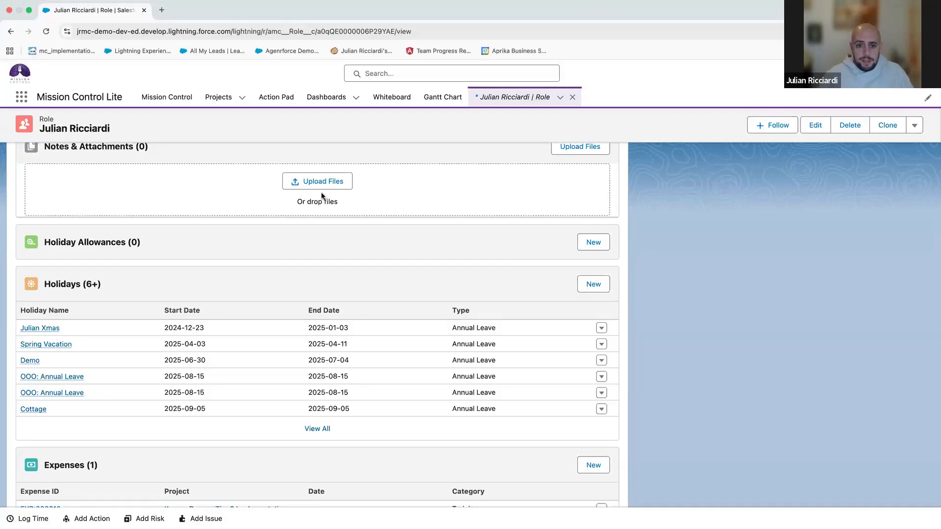
# Return to the Mission Control console, then find and open the Opportunities list by searching for "opp".
pyautogui.click(171, 107)
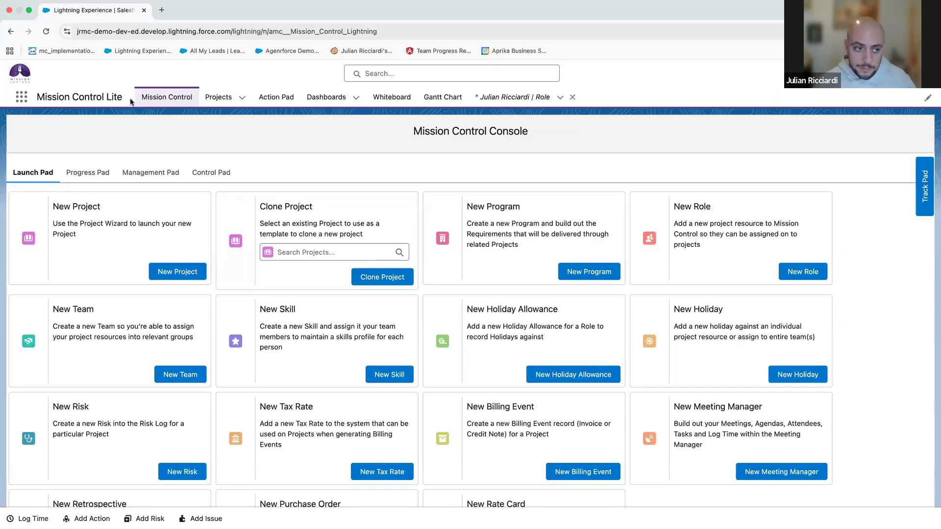
pyautogui.click(22, 98)
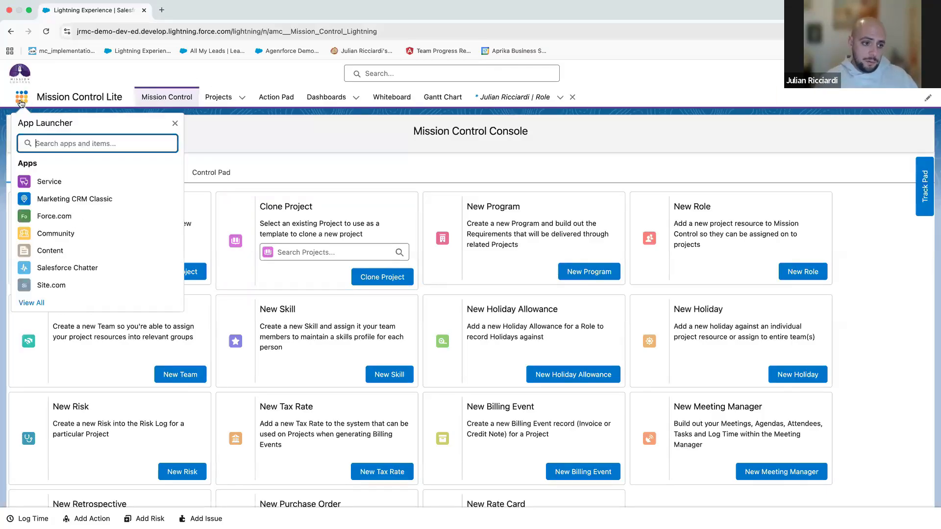
pyautogui.write('opp')
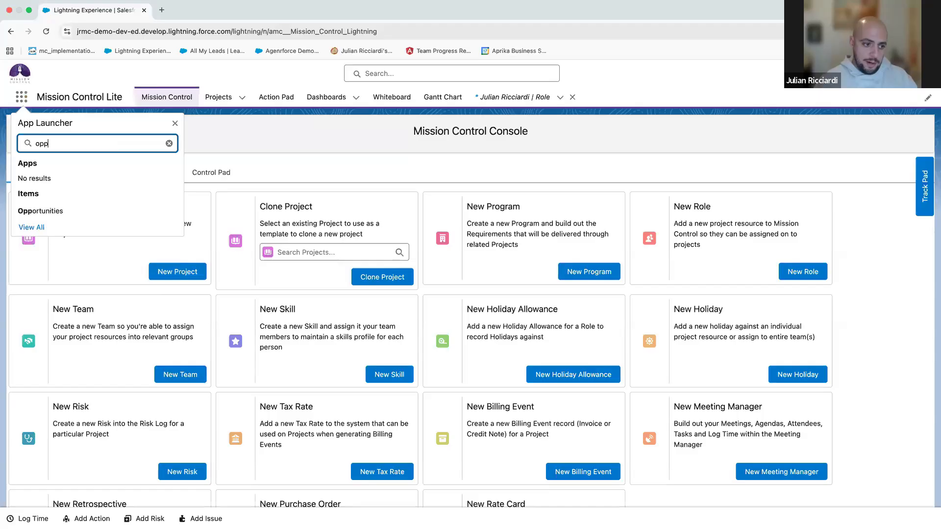
pyautogui.moveTo(57, 211); pyautogui.dragTo(60, 216)
pyautogui.click(61, 214)
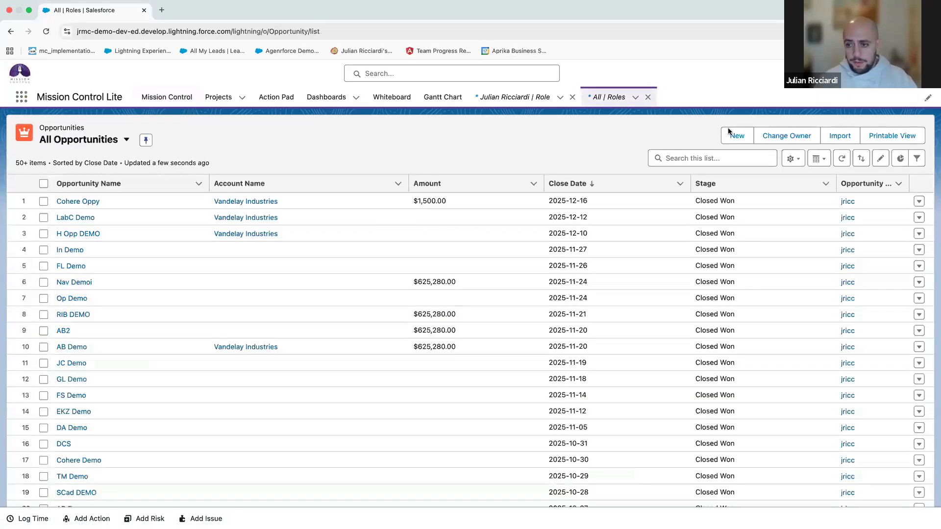
# Start a new opportunity and name it "Dec 17 Webinar".
pyautogui.click(784, 136)
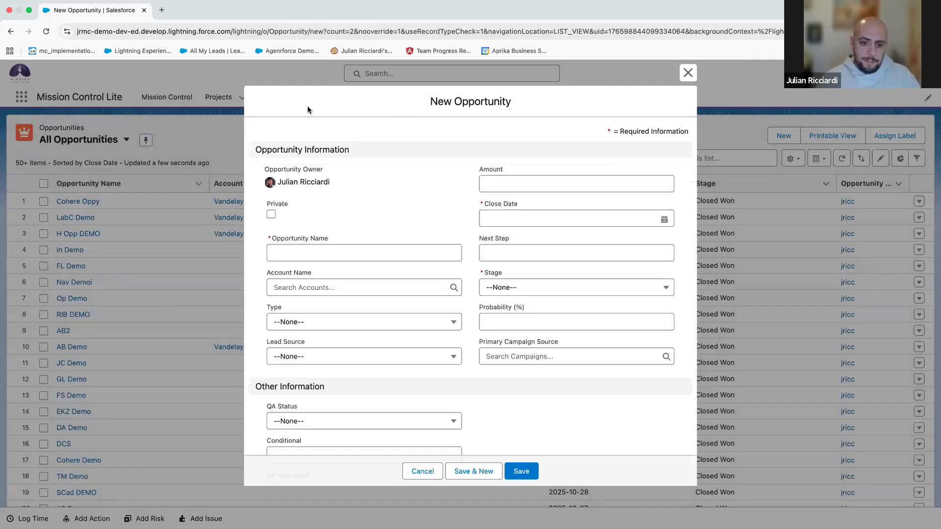
pyautogui.click(304, 250)
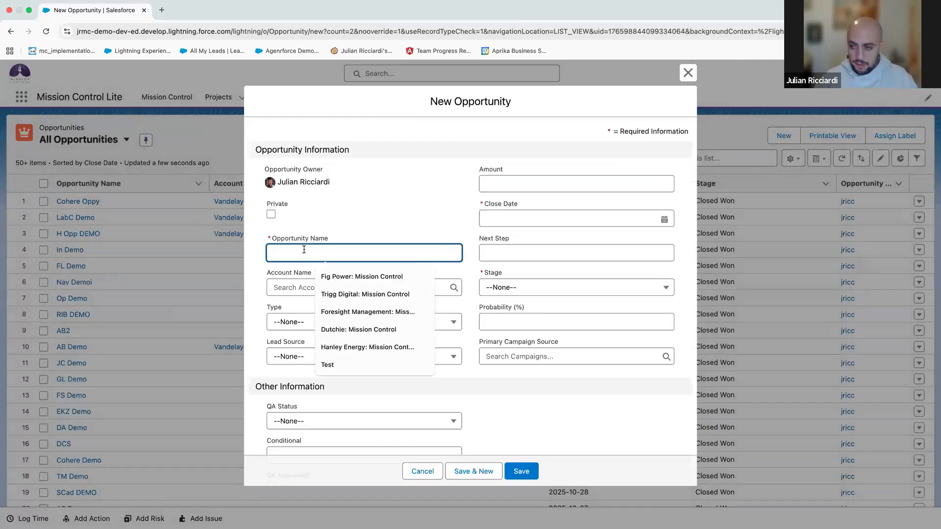
pyautogui.write('Dec ')
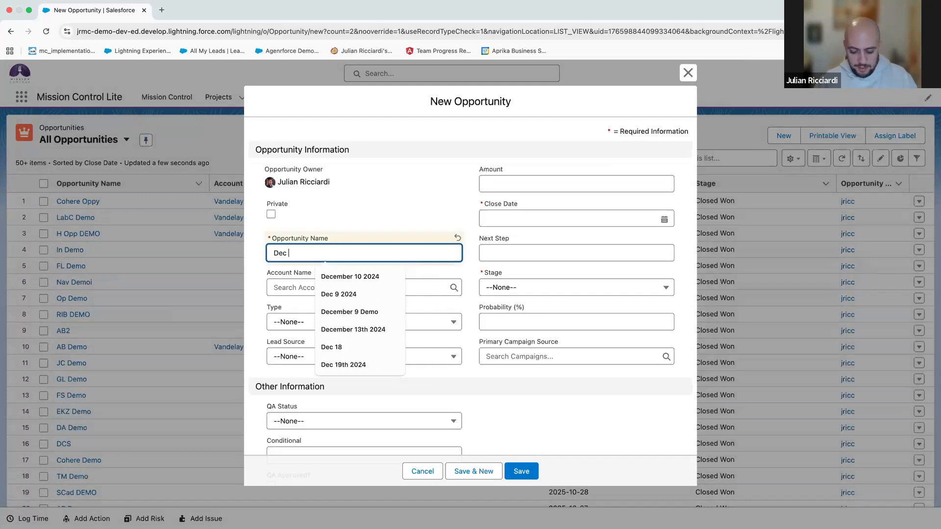
pyautogui.write('17 Webinar')
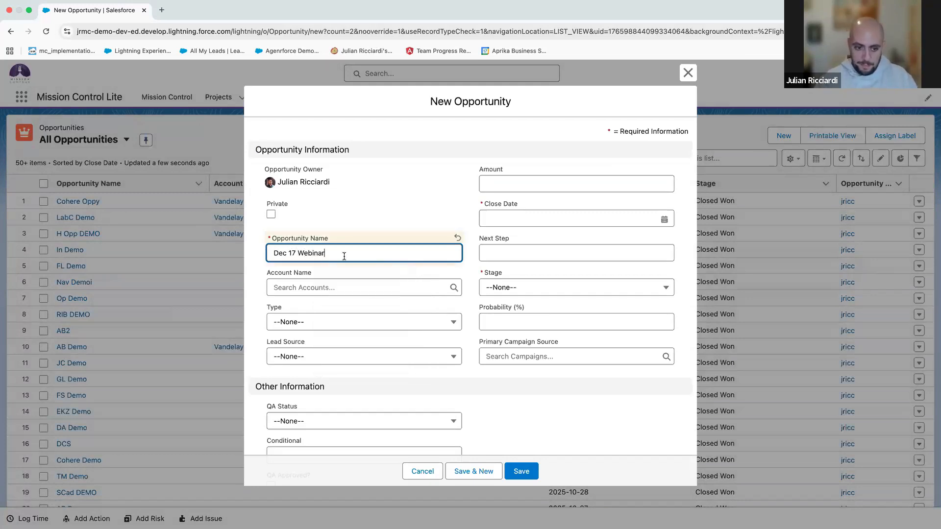
# Set the new opportunity's stage to Prospecting and its close date to 2025-12-17, and save the record.
pyautogui.click(531, 252)
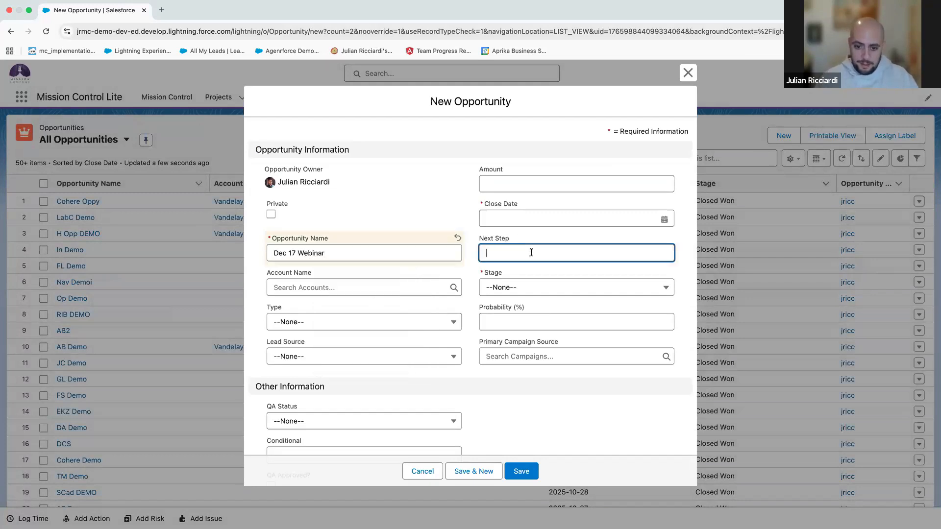
pyautogui.click(490, 294)
pyautogui.click(492, 295)
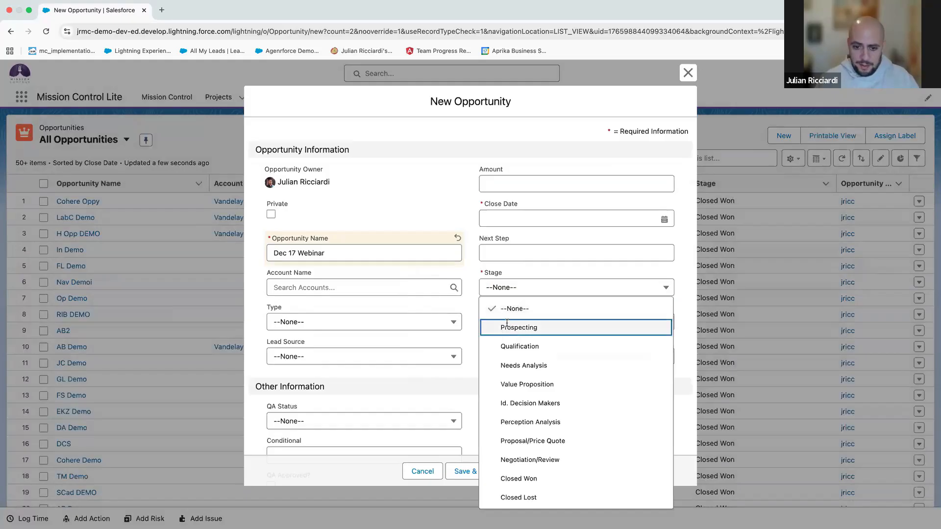
pyautogui.click(502, 328)
pyautogui.click(489, 220)
pyautogui.click(597, 322)
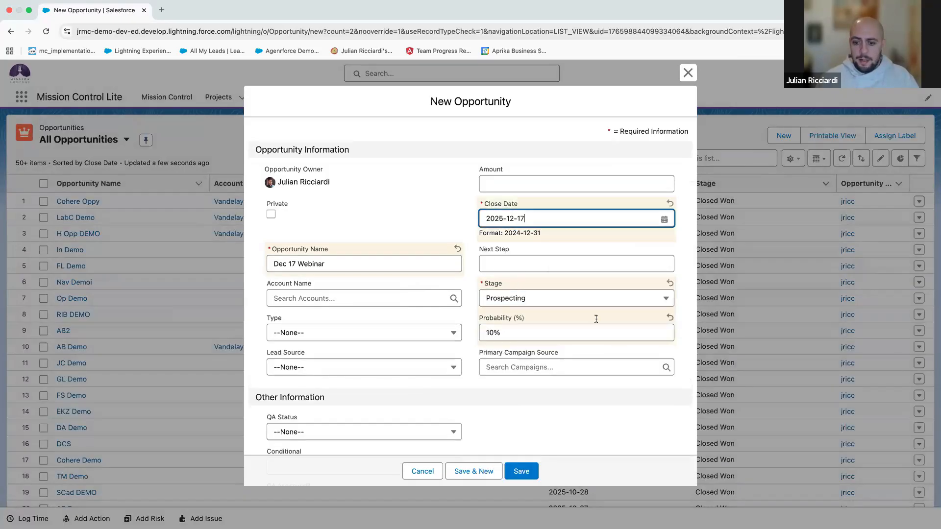
pyautogui.click(521, 472)
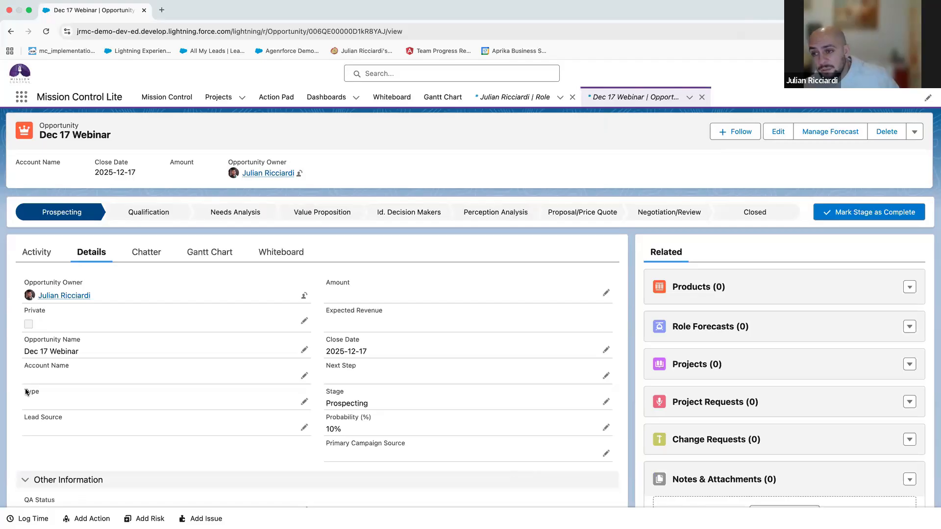
# Set the opportunity's project template to "TEMPLATE - Tier 2 Implementation Modules - Mission Control" and its project start date to 2025-12-17.
pyautogui.scroll(-1, 24, 390)
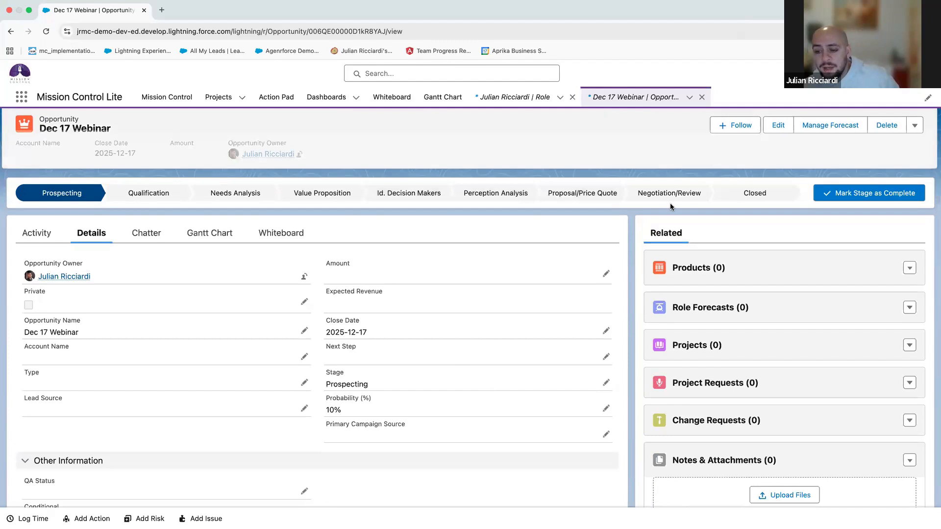
pyautogui.scroll(-2, 669, 204)
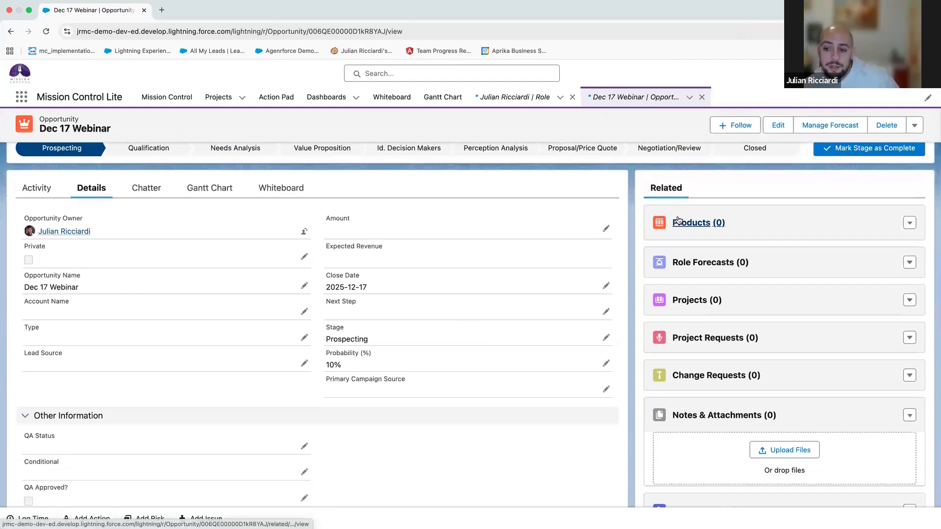
pyautogui.scroll(-1, 678, 220)
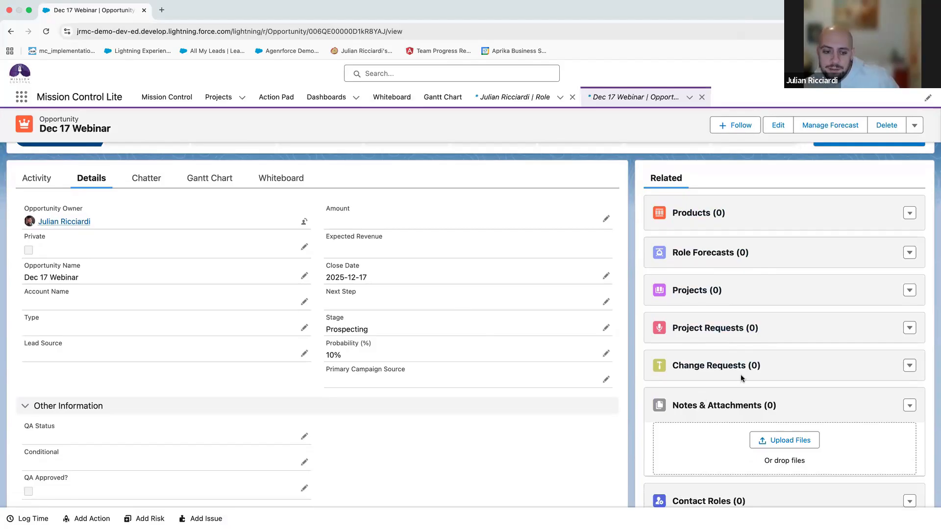
pyautogui.scroll(3, 740, 374)
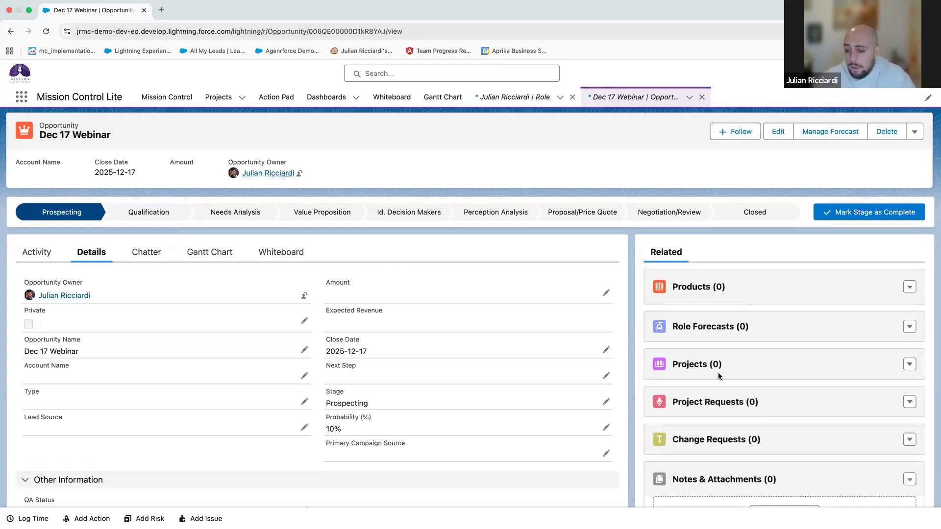
pyautogui.scroll(-7, 718, 373)
pyautogui.scroll(-1, 719, 372)
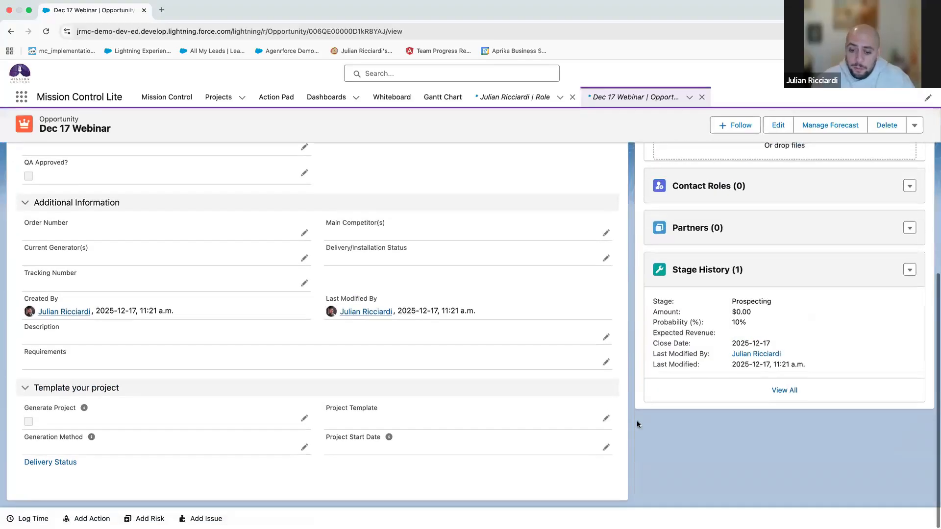
pyautogui.click(609, 418)
pyautogui.write('Tier')
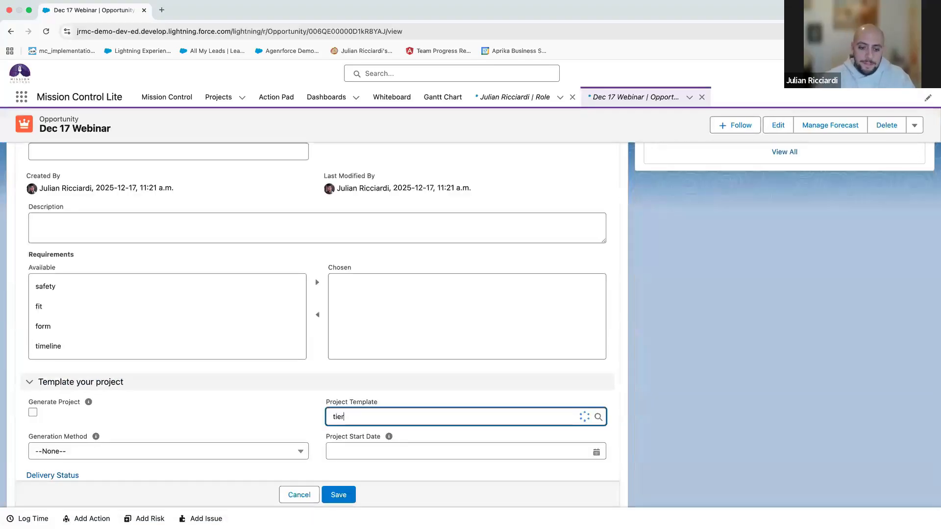
pyautogui.click(411, 471)
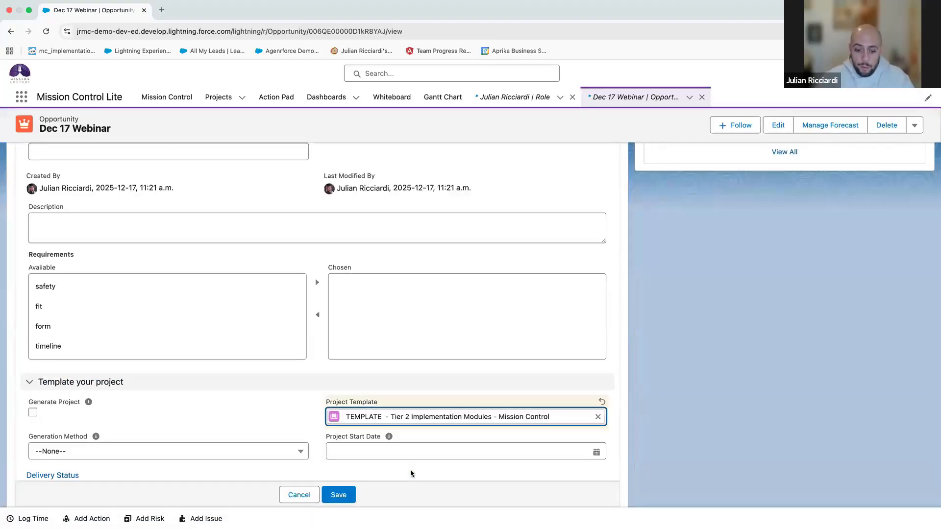
pyautogui.click(391, 451)
pyautogui.click(529, 351)
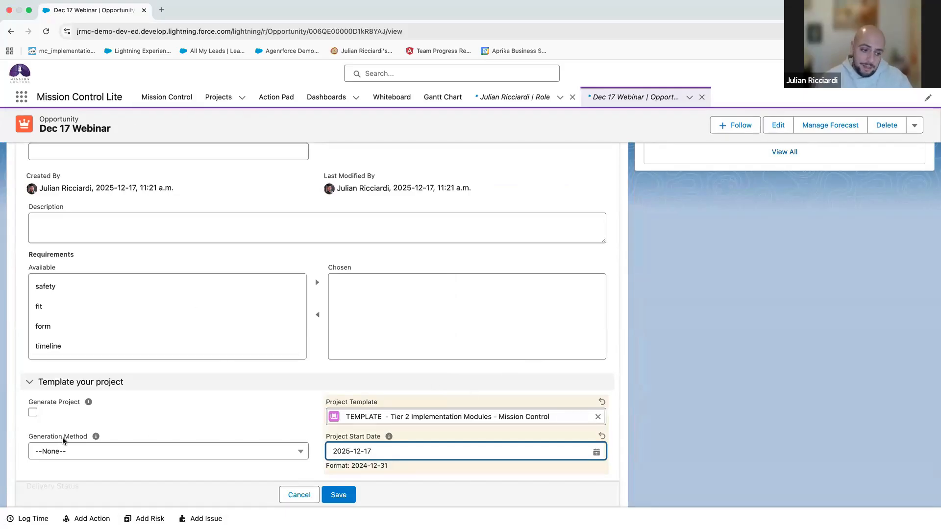
# Set the opportunity's generation method to Opportunity and save the record.
pyautogui.click(78, 450)
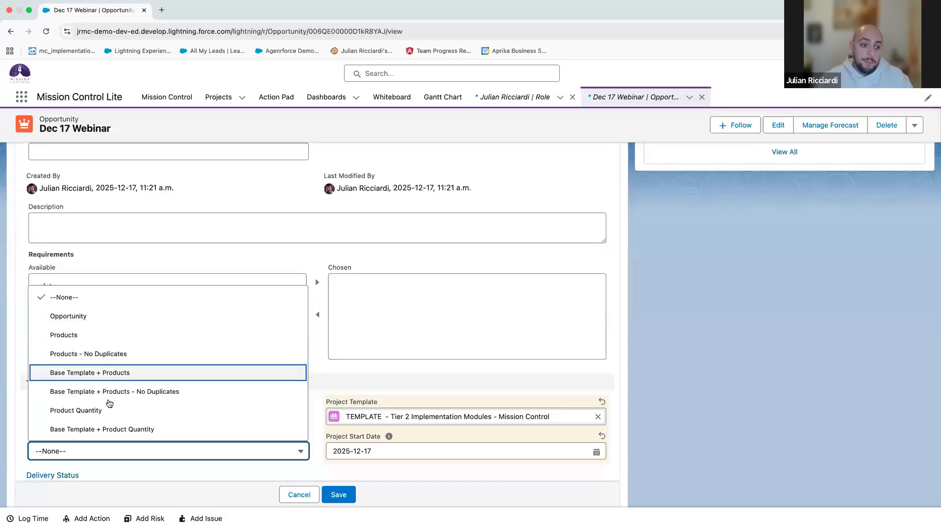
pyautogui.click(85, 319)
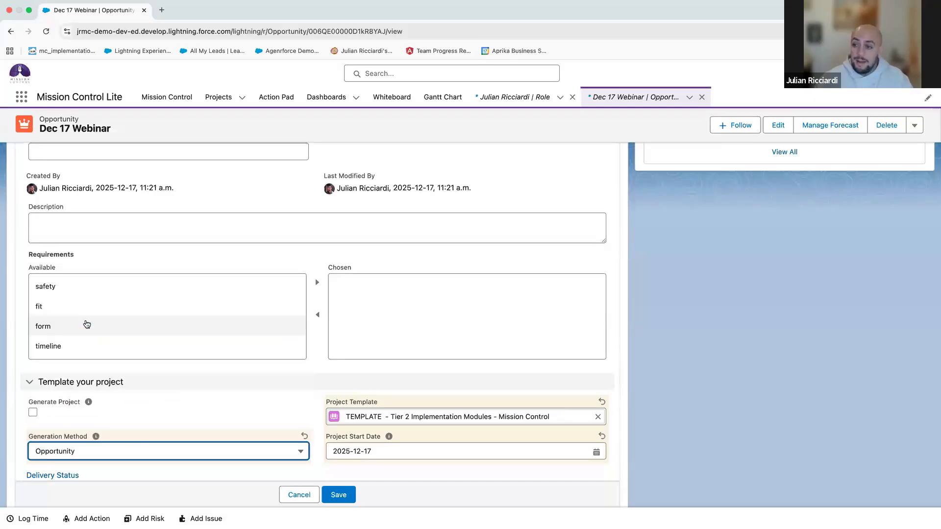
pyautogui.click(30, 412)
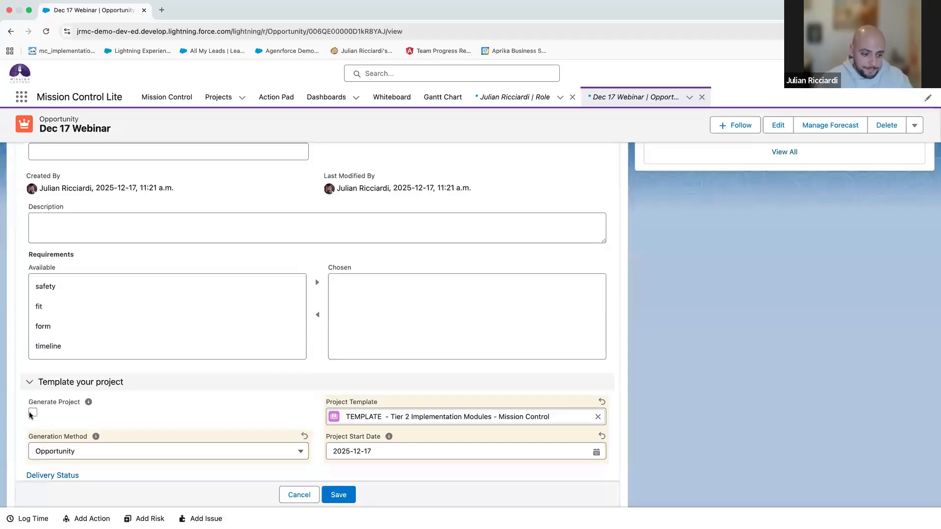
pyautogui.click(339, 494)
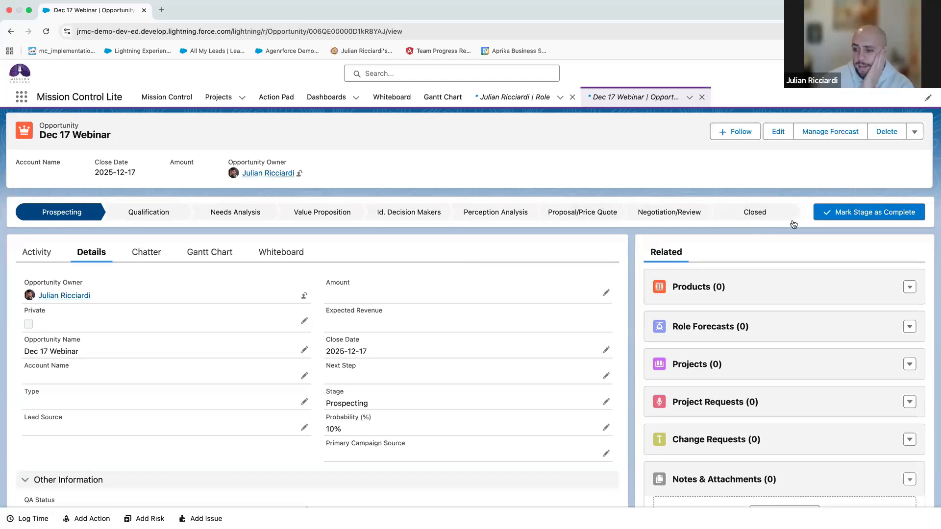
# Close the Dec 17 Webinar opportunity with the stage Closed Won.
pyautogui.click(754, 214)
pyautogui.click(852, 216)
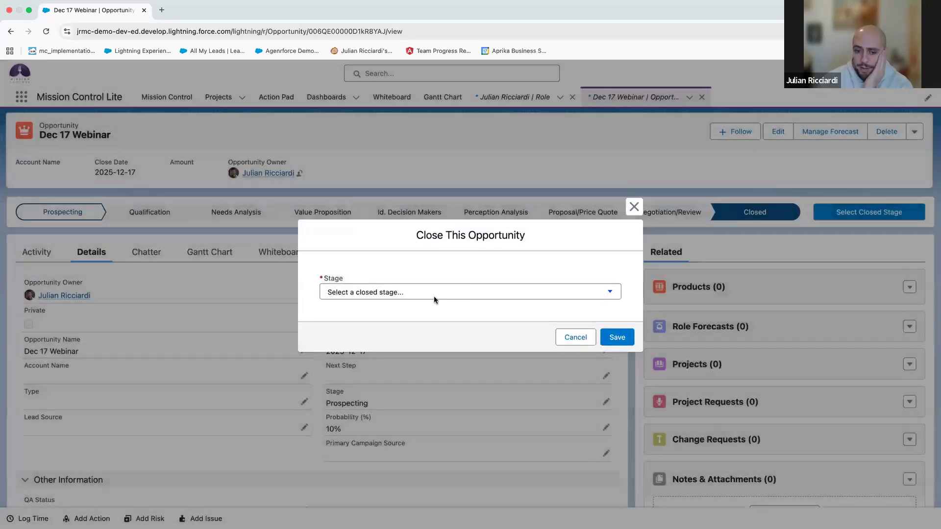
pyautogui.click(422, 297)
pyautogui.click(378, 304)
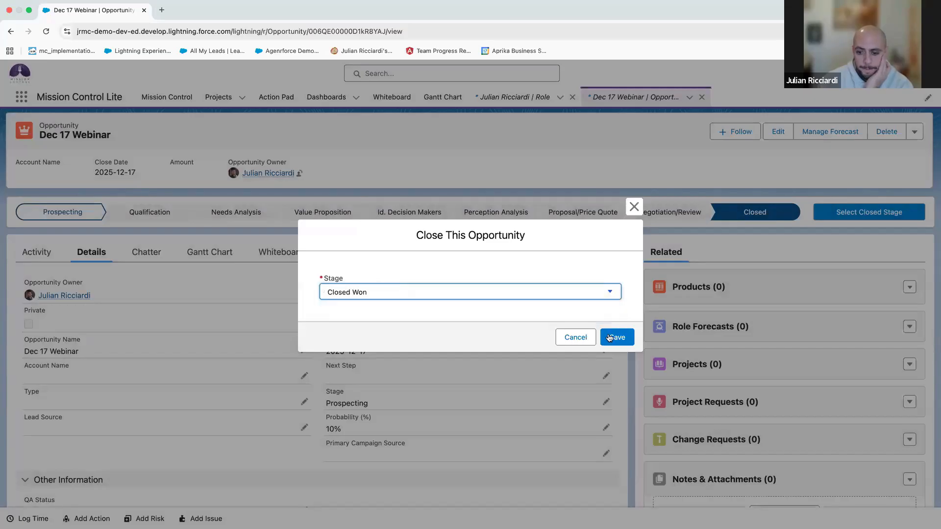
pyautogui.click(611, 338)
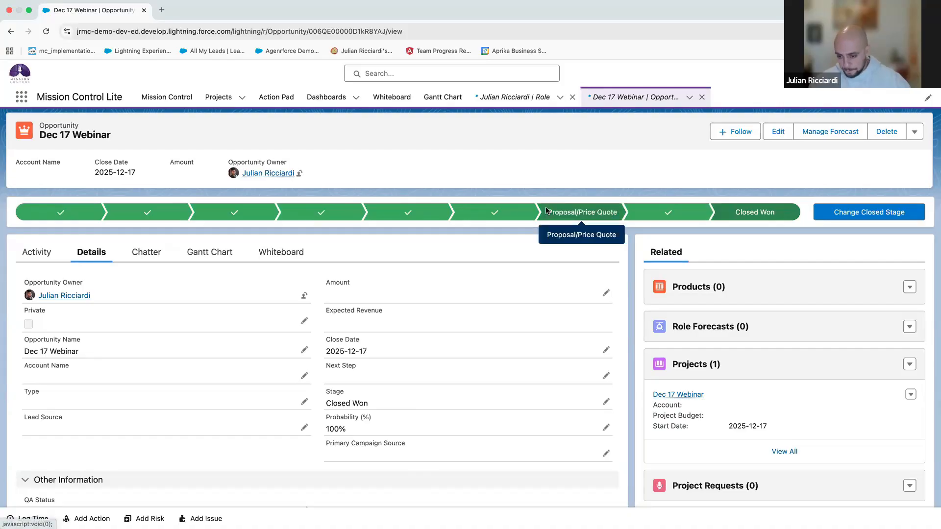
# Open the Dec 17 Webinar project from the opportunity's related projects.
pyautogui.scroll(-3, 692, 416)
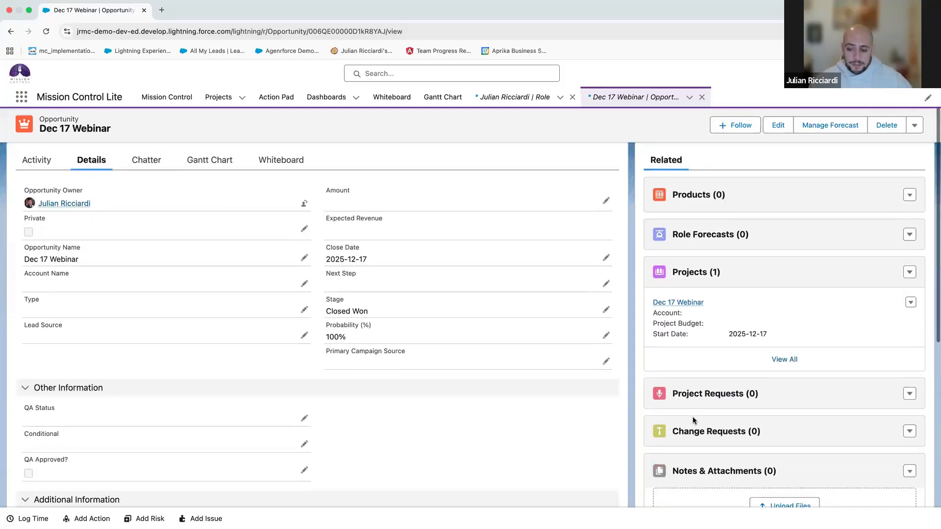
pyautogui.scroll(3, 693, 417)
pyautogui.scroll(-1, 697, 496)
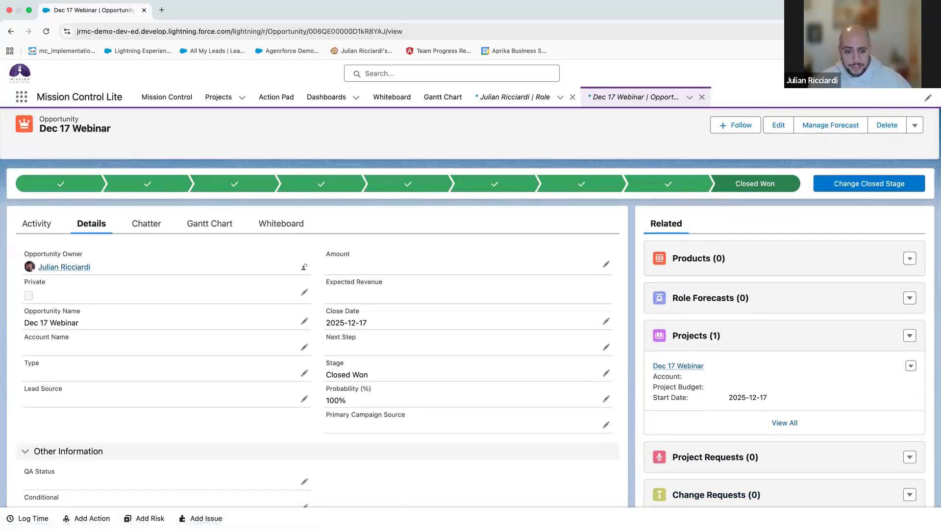
pyautogui.click(677, 366)
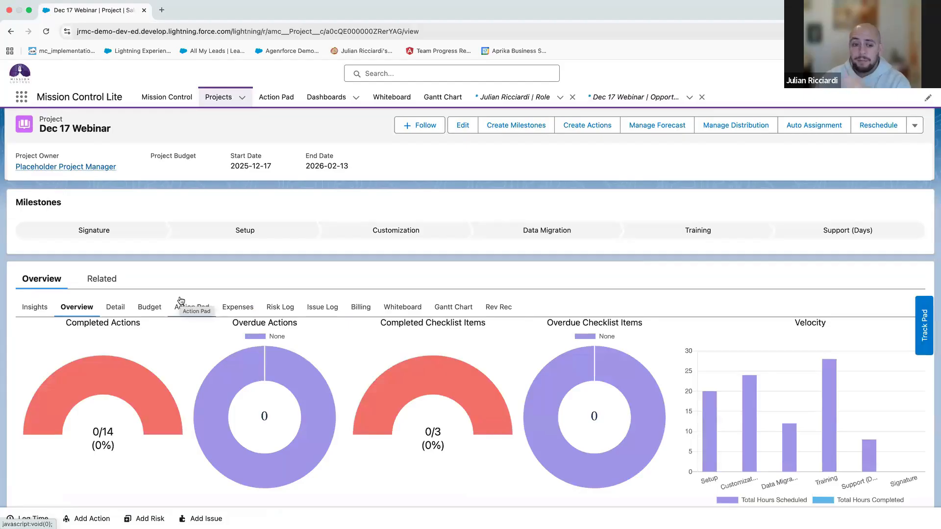
# Review the project's overview charts and collapse its work breakdown structure to the phase level.
pyautogui.scroll(-3, 167, 387)
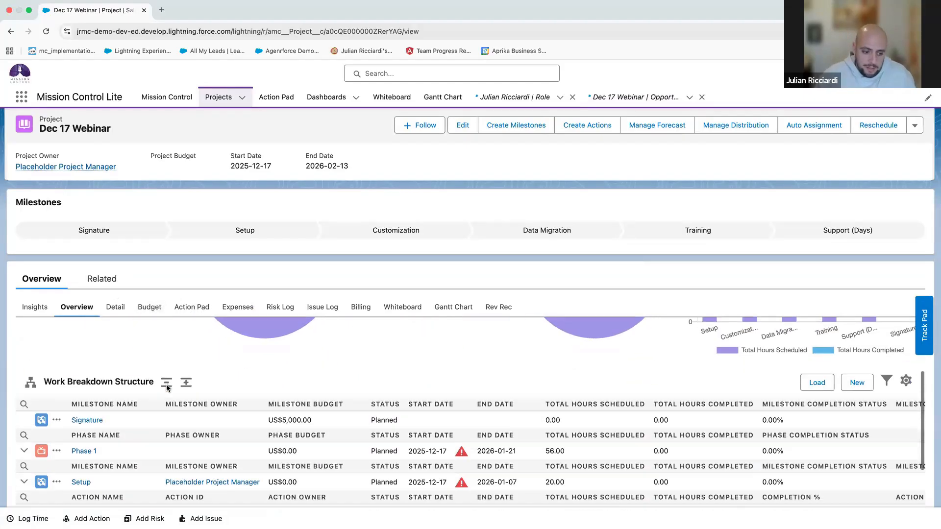
pyautogui.scroll(3, 167, 387)
pyautogui.scroll(-3, 196, 323)
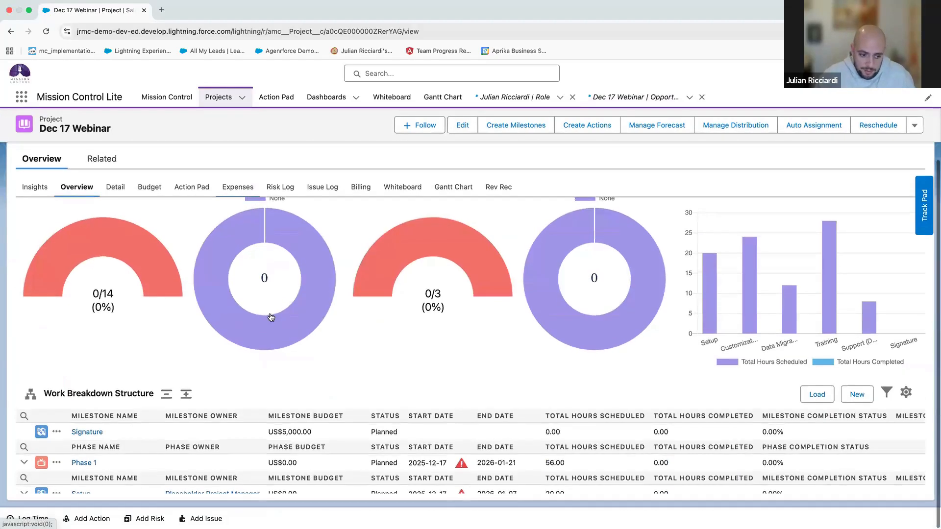
pyautogui.scroll(-2, 245, 318)
pyautogui.click(164, 303)
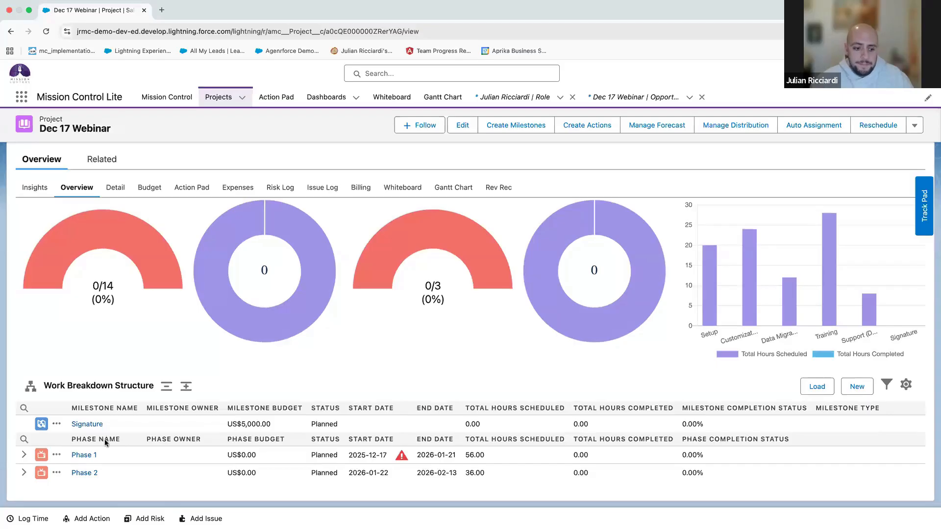
# Expand the work breakdown structure down to its actions and inspect the checklist items under Client Testing.
pyautogui.click(187, 386)
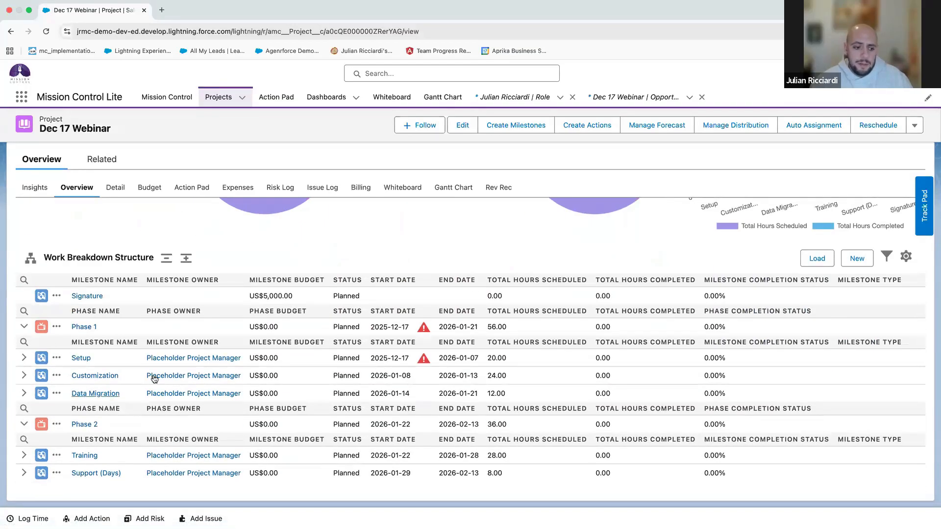
pyautogui.click(185, 258)
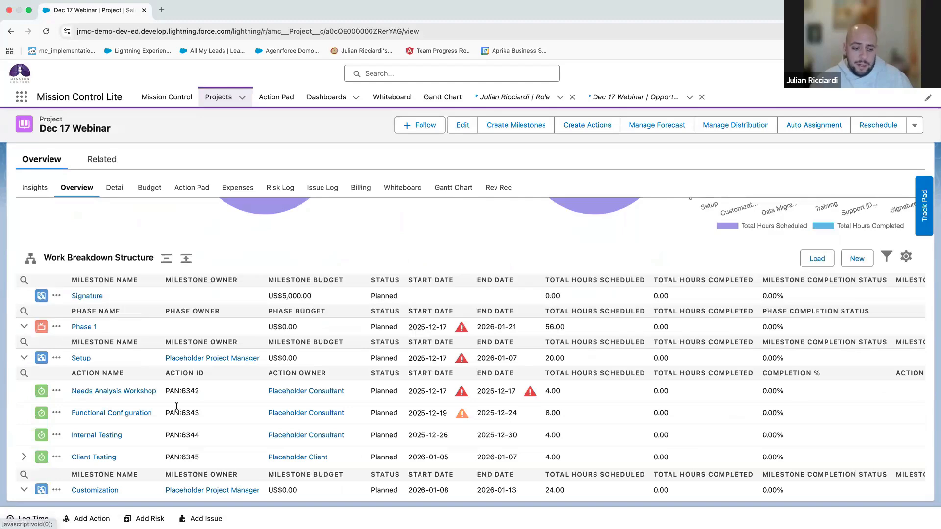
pyautogui.scroll(-3, 176, 406)
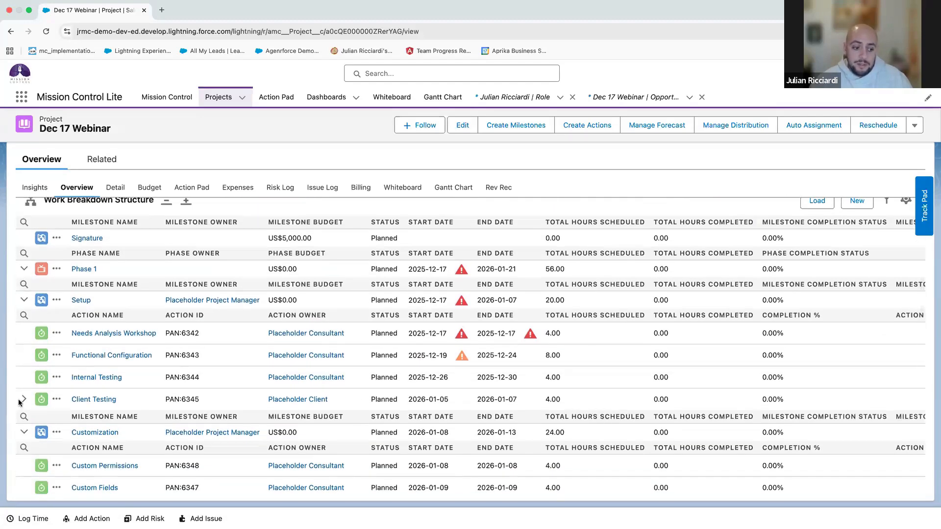
pyautogui.click(24, 400)
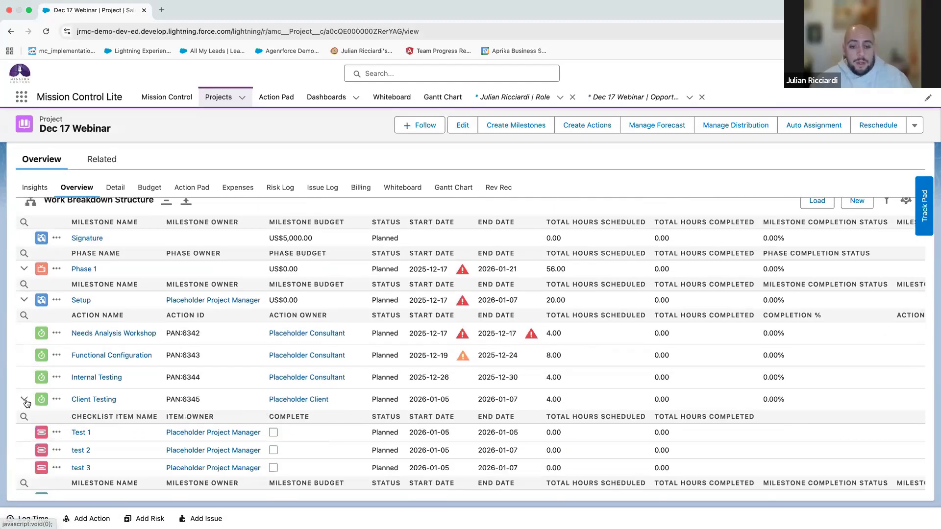
pyautogui.click(25, 401)
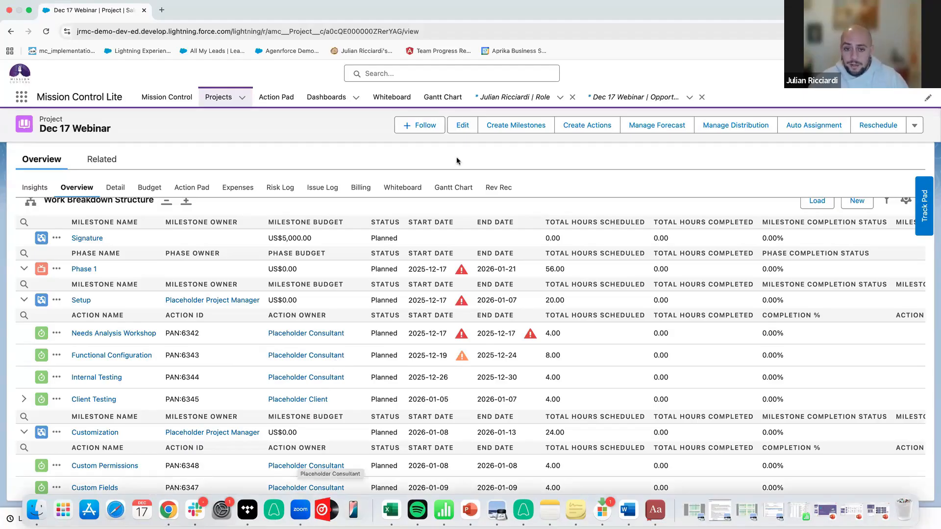
# Open the project for editing, examine the available billing types in its project settings, and close the form without saving.
pyautogui.click(466, 124)
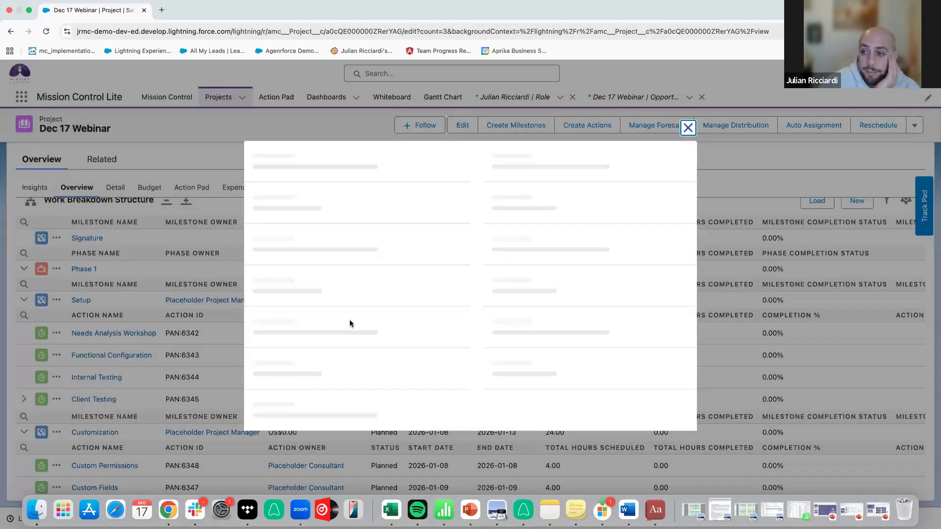
pyautogui.scroll(-3, 363, 268)
pyautogui.scroll(-5, 363, 268)
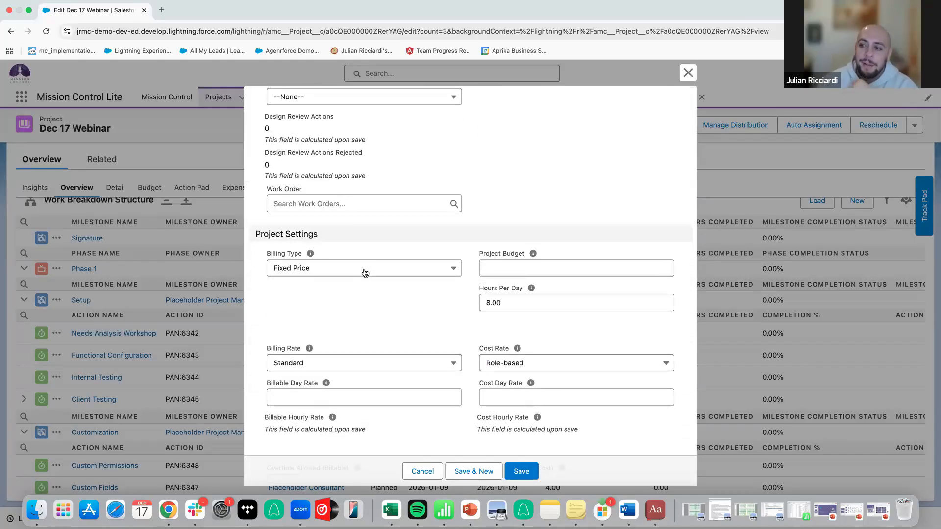
pyautogui.click(365, 273)
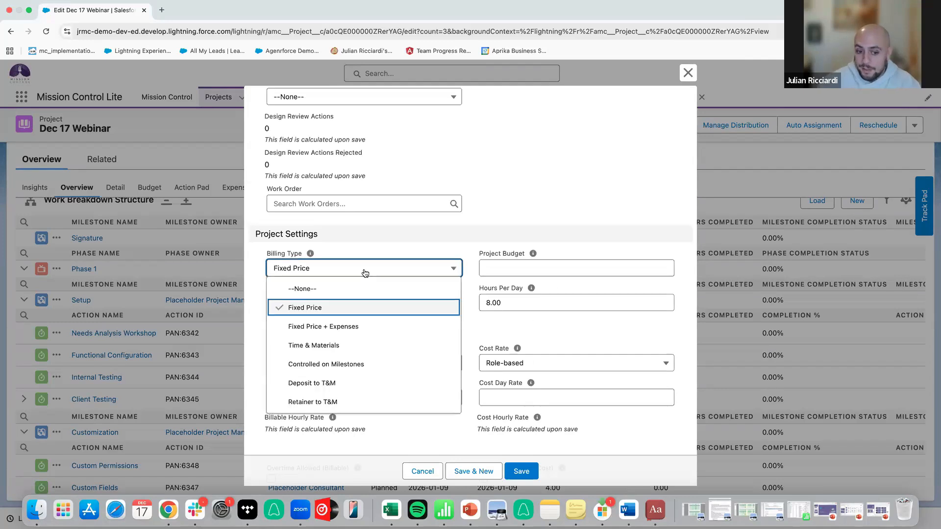
pyautogui.scroll(-1, 365, 273)
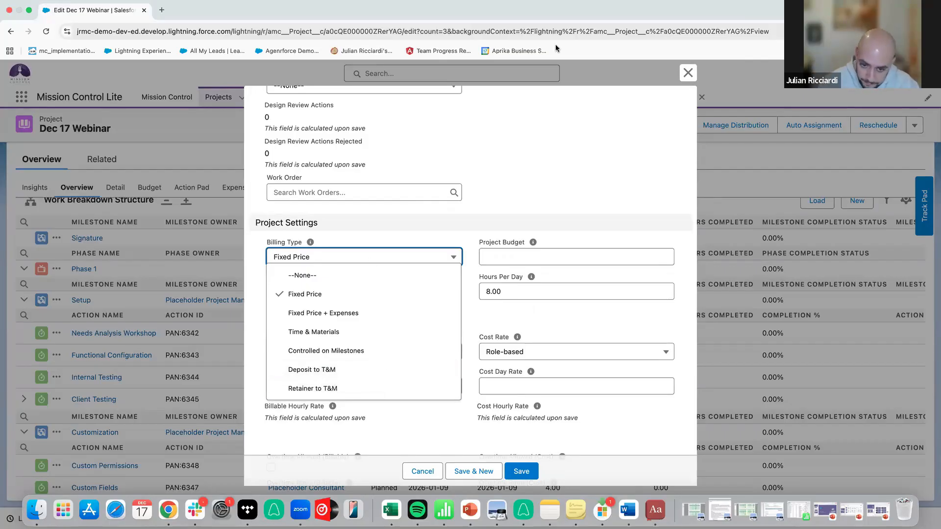
pyautogui.click(559, 152)
pyautogui.scroll(6, 471, 411)
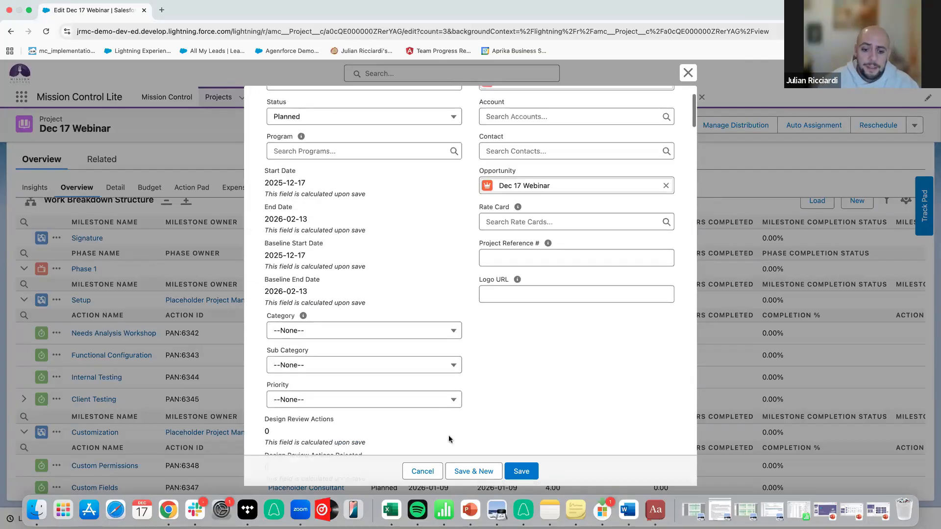
pyautogui.click(422, 469)
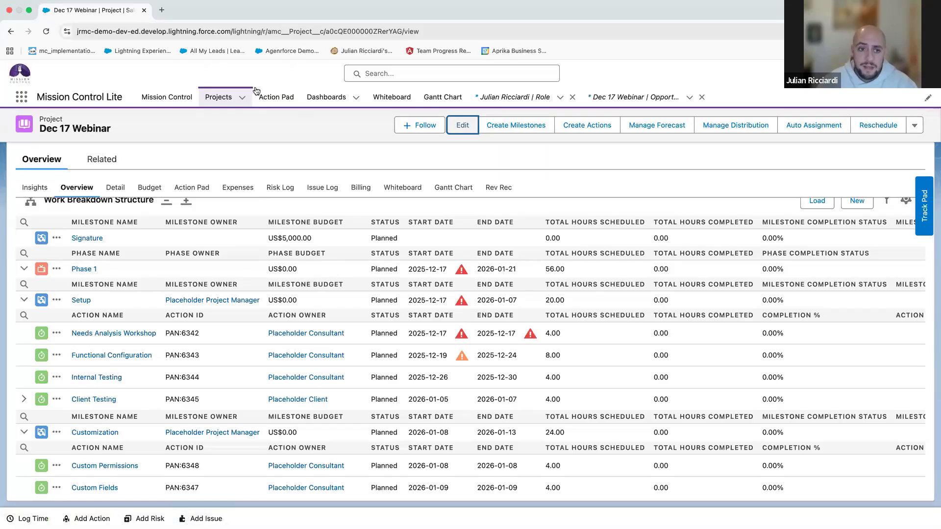
# View the project's Gantt chart, collapse it to the project row, widen the record list to show owners, and expand it to milestones.
pyautogui.click(460, 186)
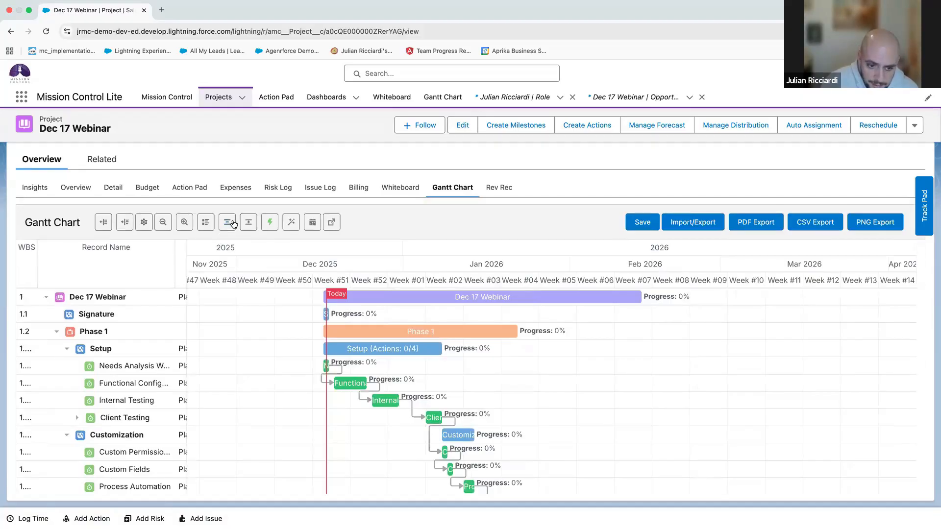
pyautogui.click(227, 222)
pyautogui.moveTo(188, 281); pyautogui.dragTo(241, 280)
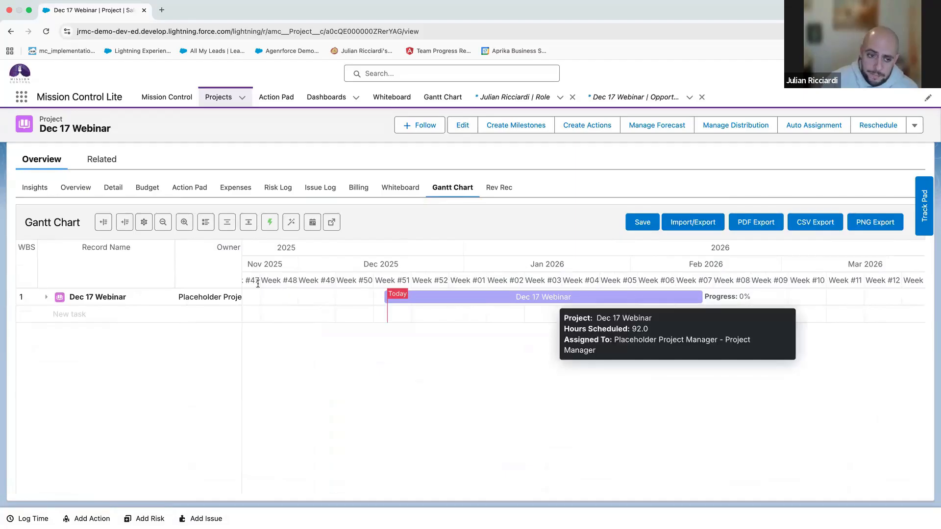
pyautogui.click(249, 223)
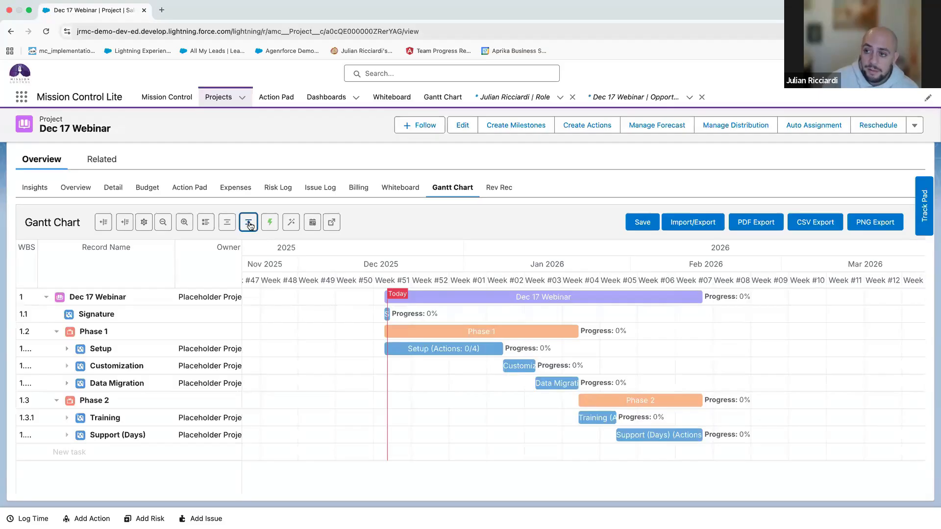
# Expand the Gantt chart from milestones to actions and review the dependencies between them.
pyautogui.scroll(-1, 250, 224)
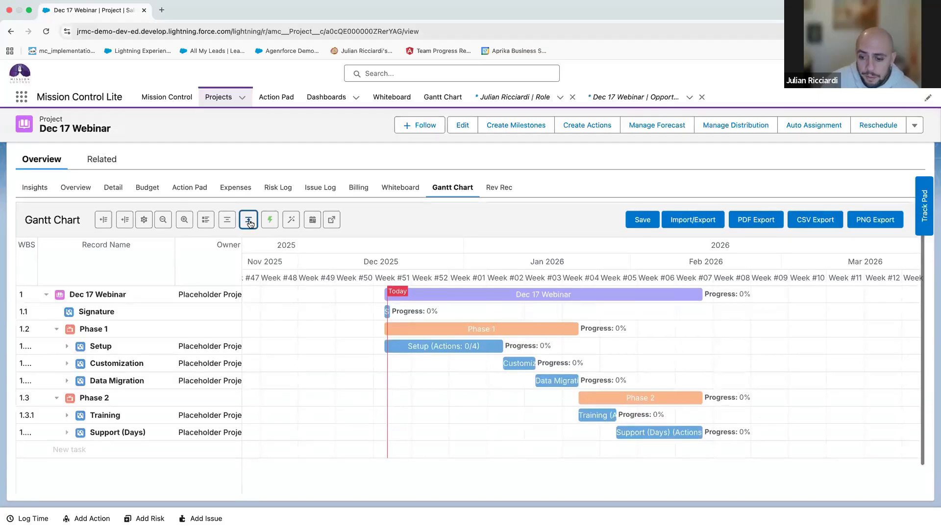
pyautogui.click(249, 220)
pyautogui.scroll(-5, 260, 240)
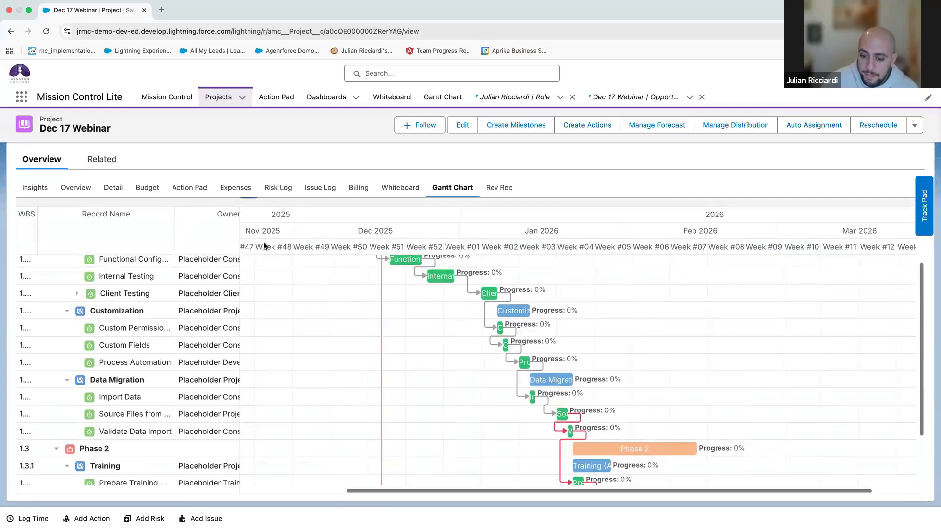
pyautogui.scroll(5, 351, 267)
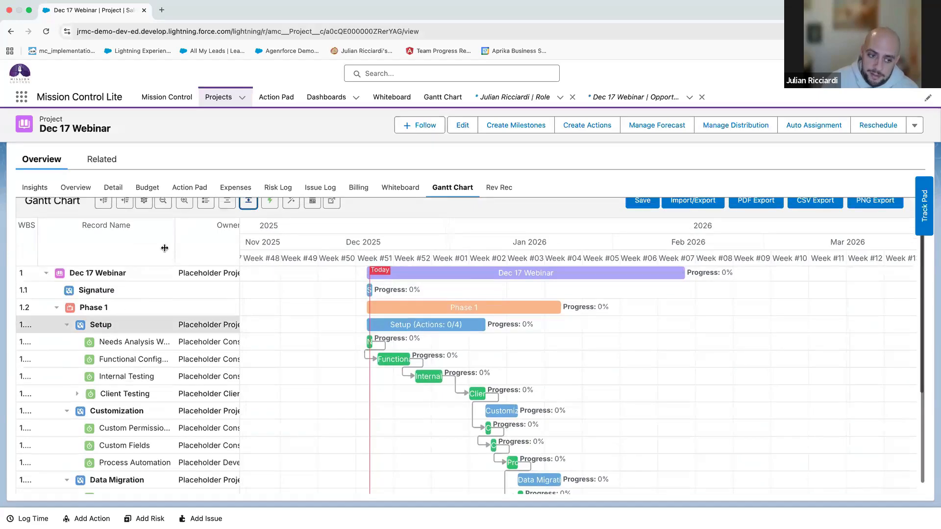
# Zoom the Gantt timeline in to individual days and show the baseline bars beneath the records.
pyautogui.click(185, 203)
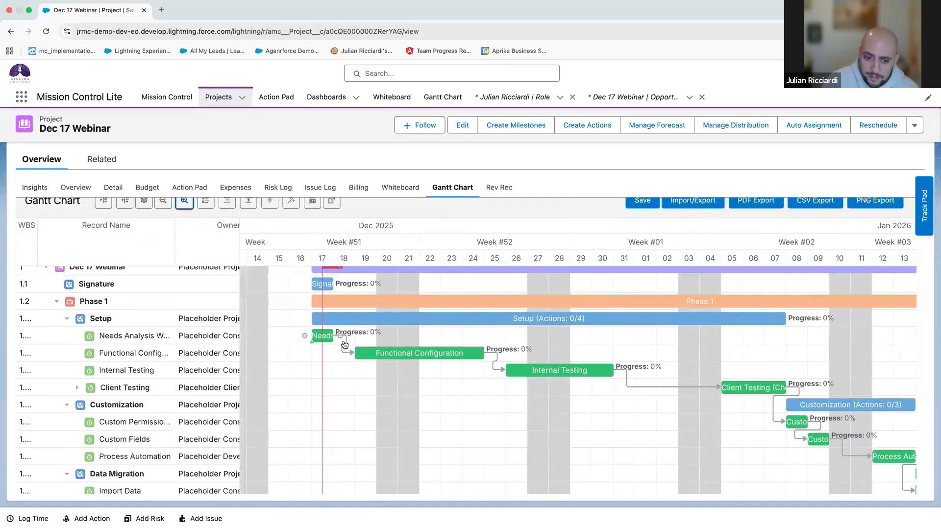
pyautogui.click(211, 203)
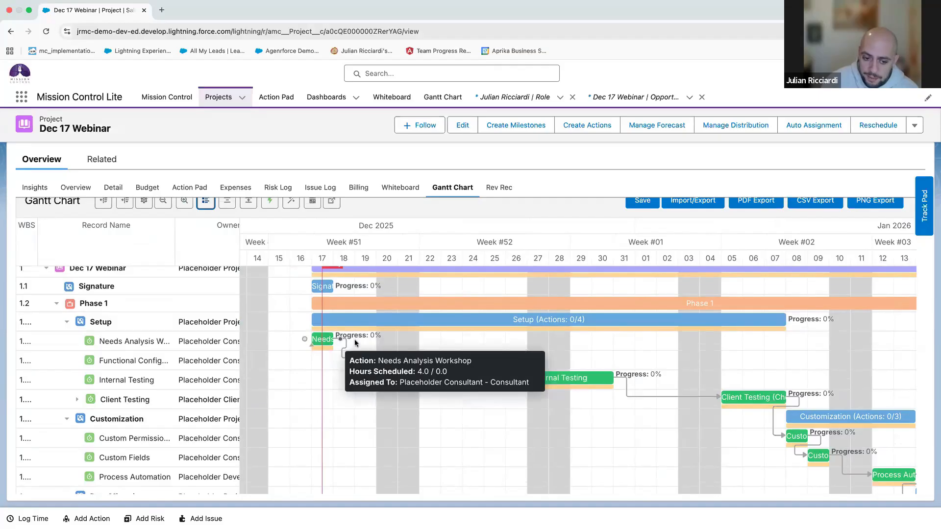
pyautogui.moveTo(340, 339)
pyautogui.mouseDown()
pyautogui.moveTo(363, 348)
pyautogui.moveTo(349, 360)
pyautogui.mouseUp()
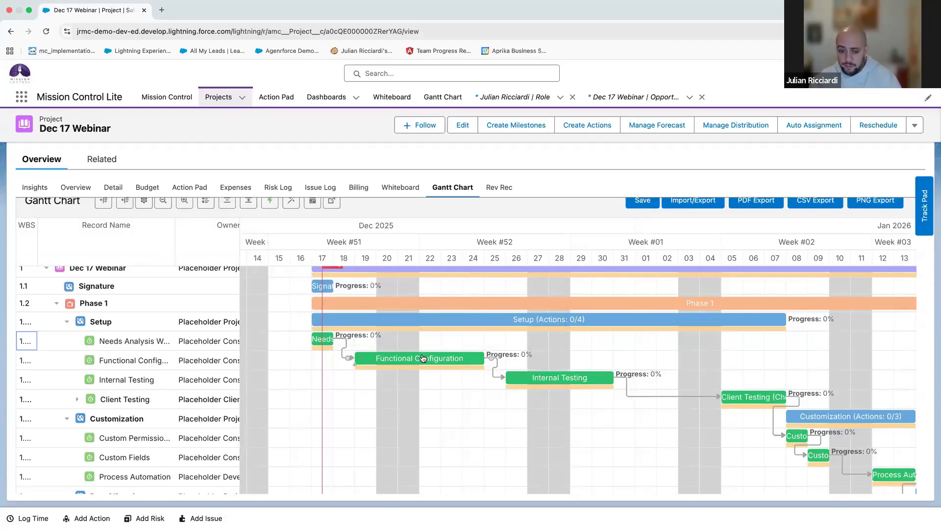
# Reschedule the Functional Configuration action on the Gantt chart to start on December 29 and review the effect on its dependent actions.
pyautogui.moveTo(426, 359); pyautogui.dragTo(633, 357)
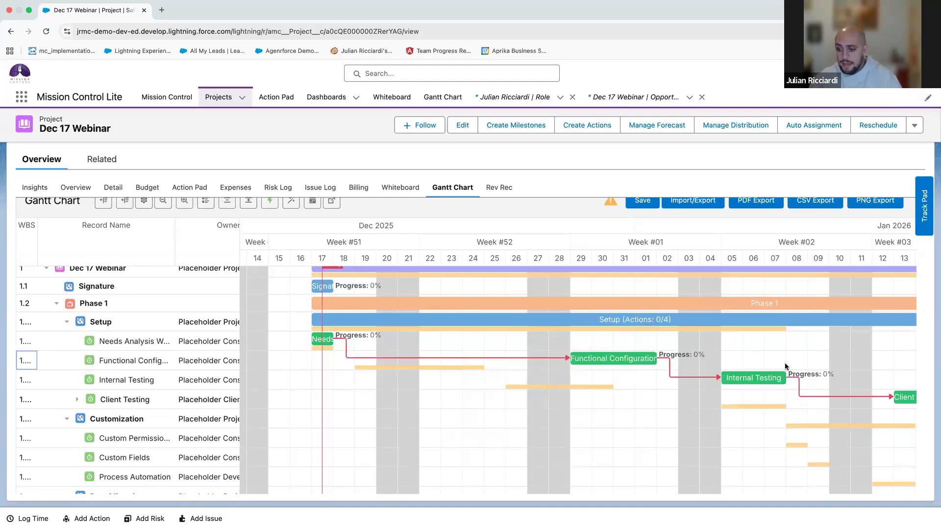
pyautogui.hscroll(6, 735, 368)
pyautogui.scroll(-3, 765, 368)
pyautogui.scroll(-2, 784, 366)
pyautogui.hscroll(2, 785, 366)
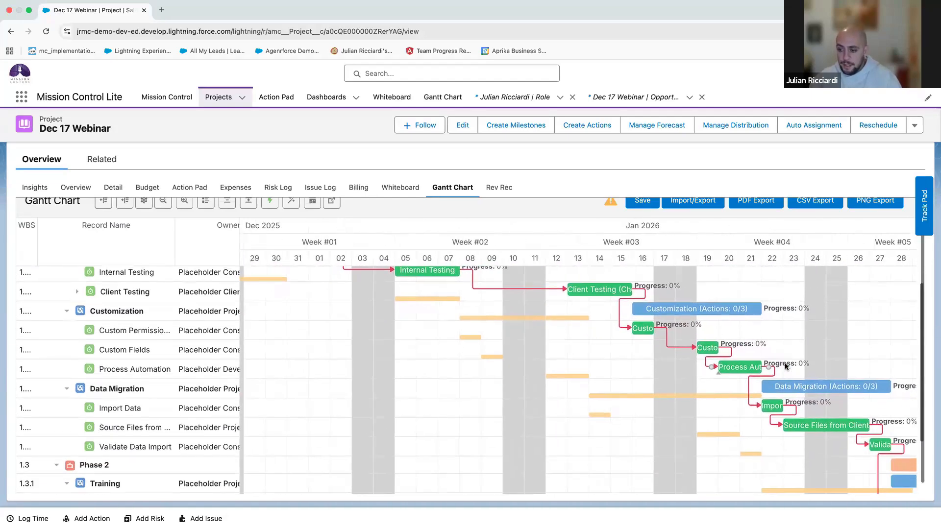
pyautogui.scroll(4, 785, 366)
pyautogui.hscroll(-1, 784, 364)
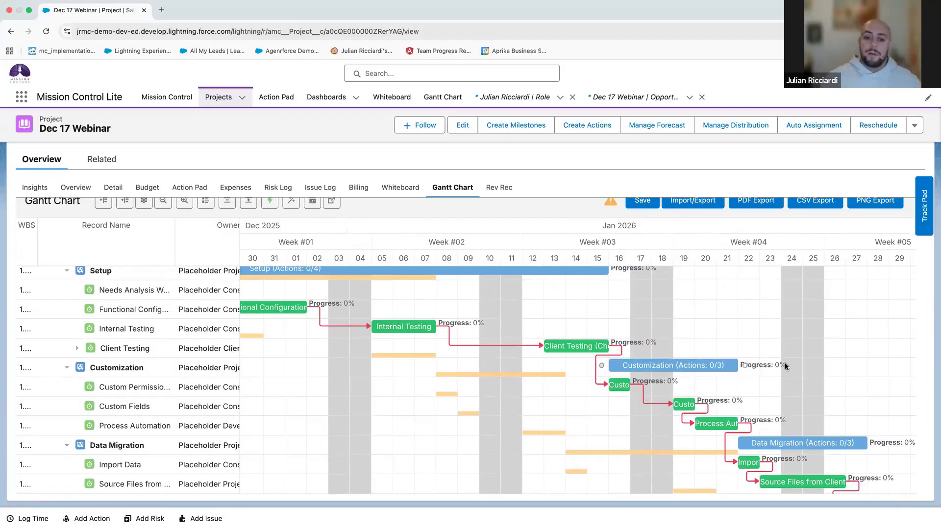
pyautogui.scroll(2, 776, 329)
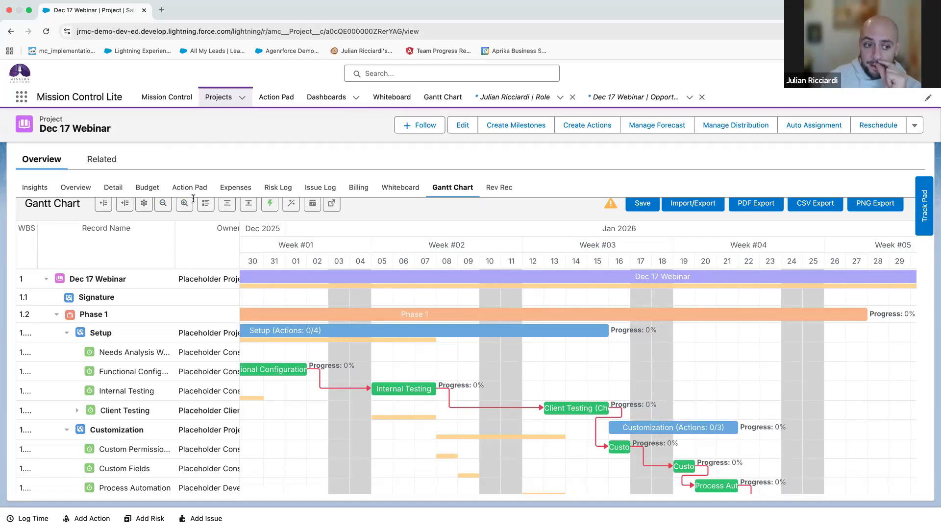
# Examine the selectable data table columns in the Gantt chart settings and close them without updating.
pyautogui.click(143, 209)
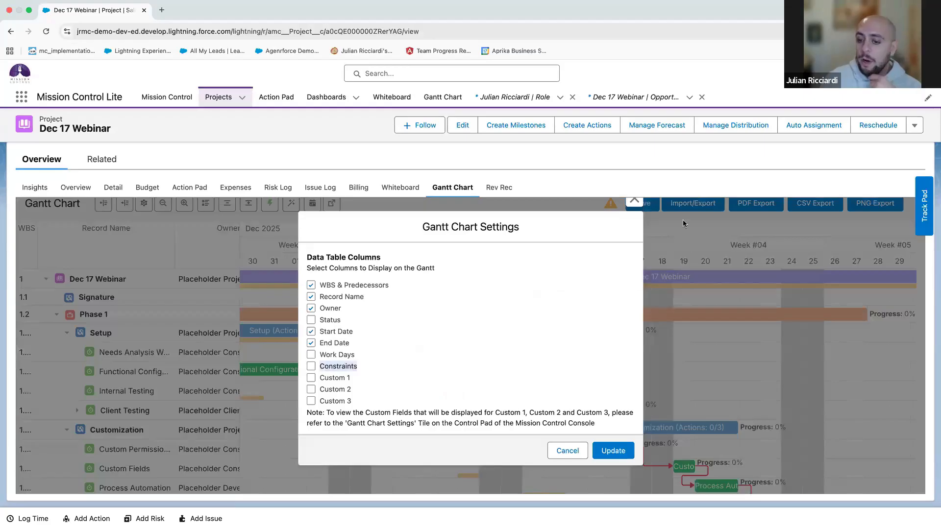
pyautogui.click(634, 201)
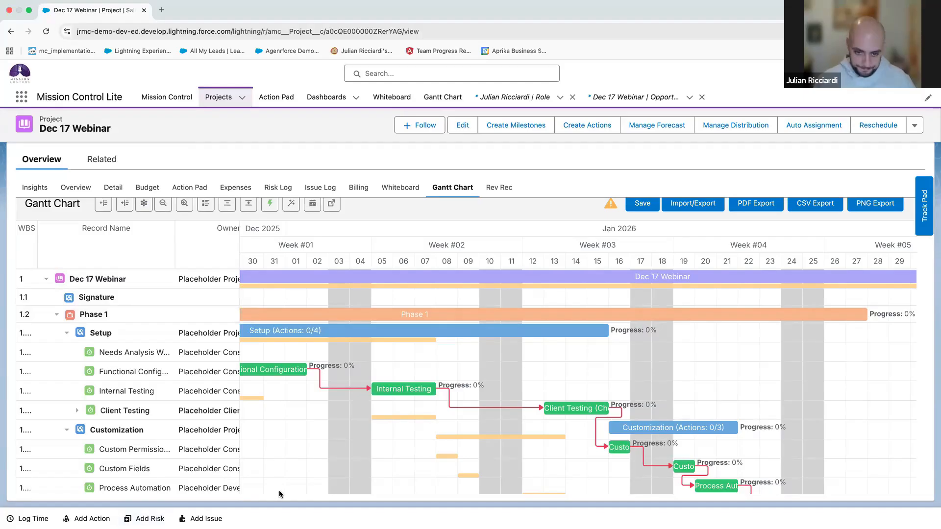
pyautogui.scroll(3, 278, 490)
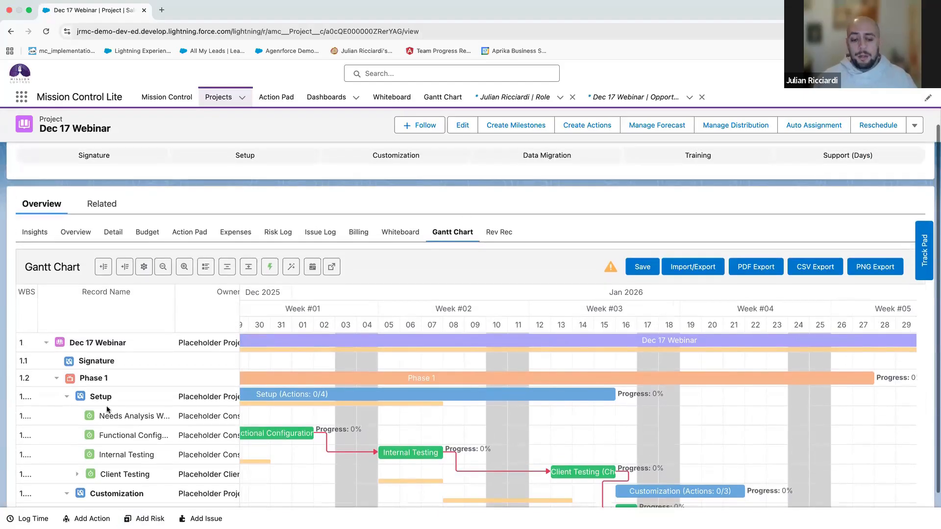
pyautogui.scroll(-3, 551, 293)
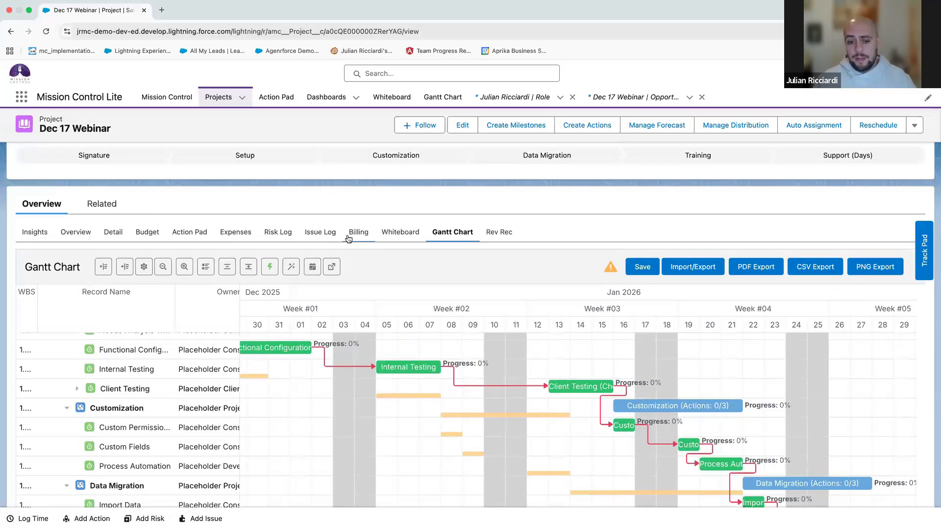
# Open the project's whiteboard and reposition the Needs Analysis Workshop card within the Planned column.
pyautogui.click(376, 237)
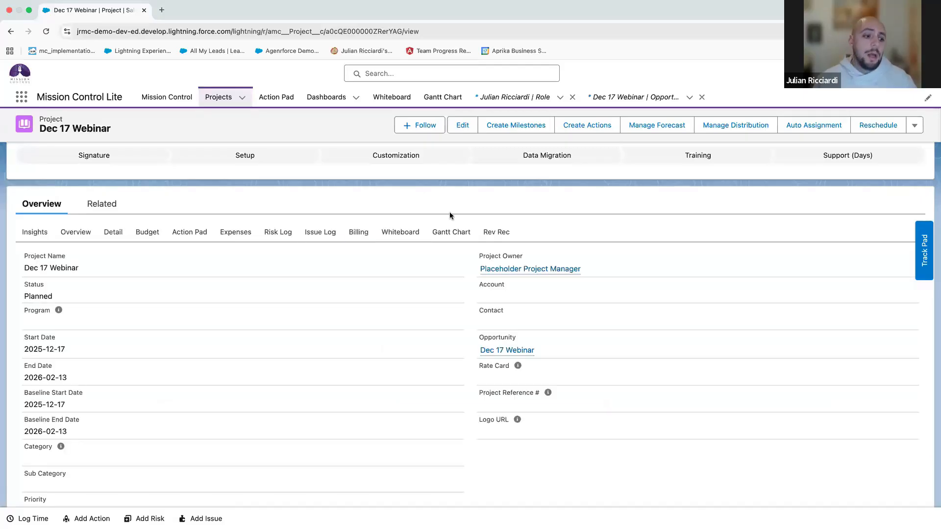
pyautogui.click(190, 230)
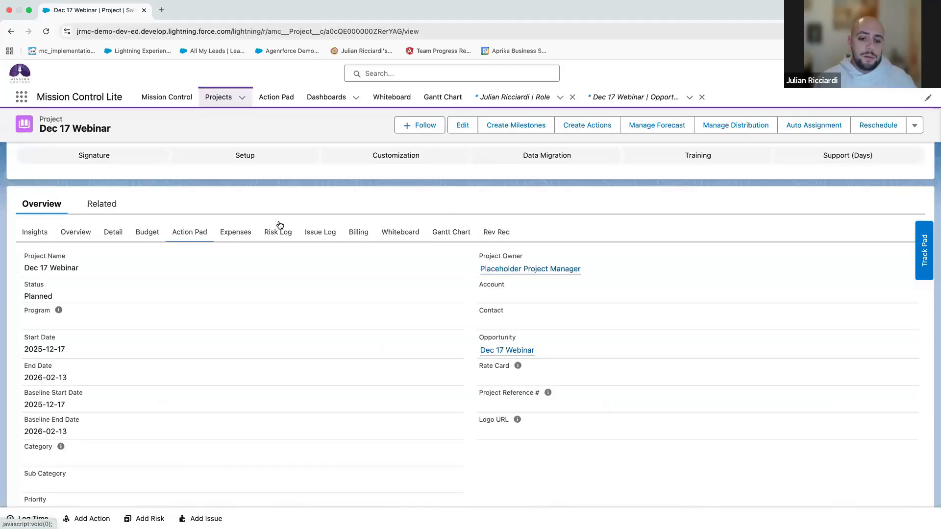
pyautogui.click(397, 232)
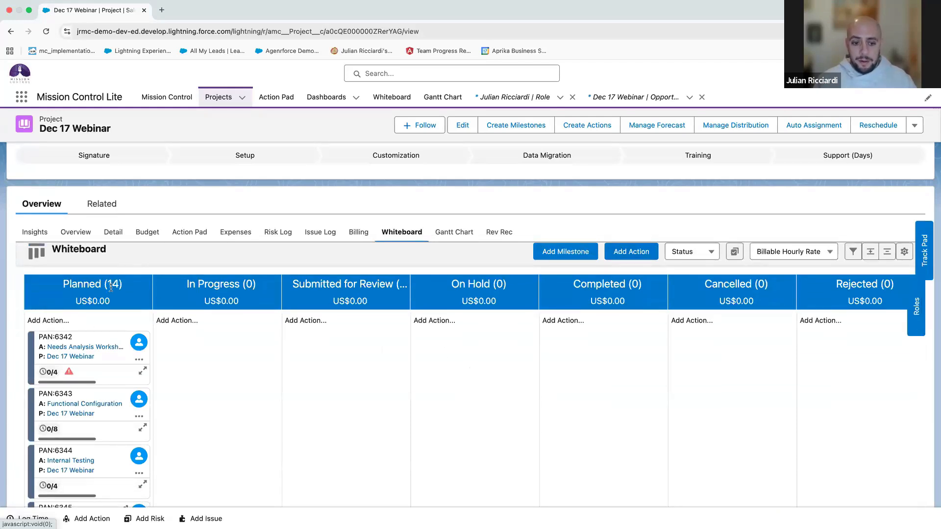
pyautogui.moveTo(137, 363)
pyautogui.mouseDown()
pyautogui.moveTo(275, 333)
pyautogui.moveTo(510, 345)
pyautogui.moveTo(246, 382)
pyautogui.moveTo(149, 368)
pyautogui.mouseUp()
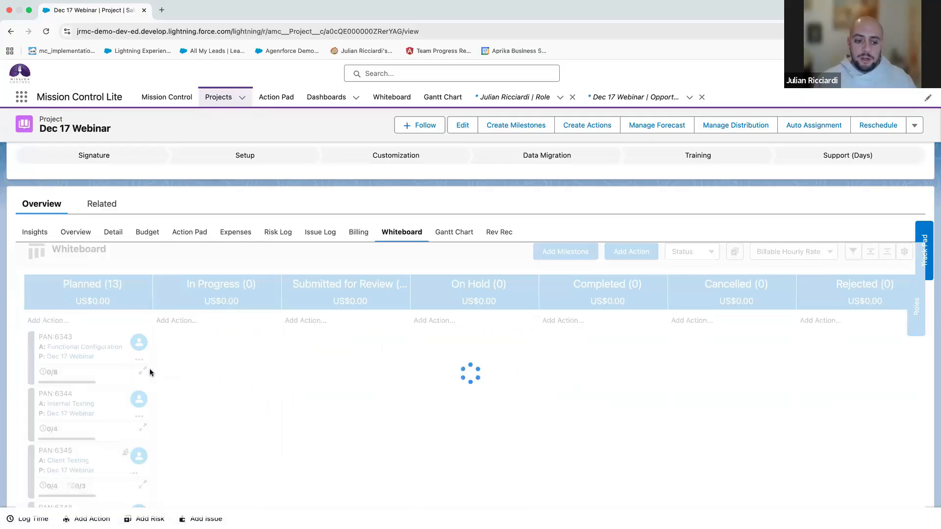
# Regroup the whiteboard cards by Action Owner, then by Priority.
pyautogui.click(706, 261)
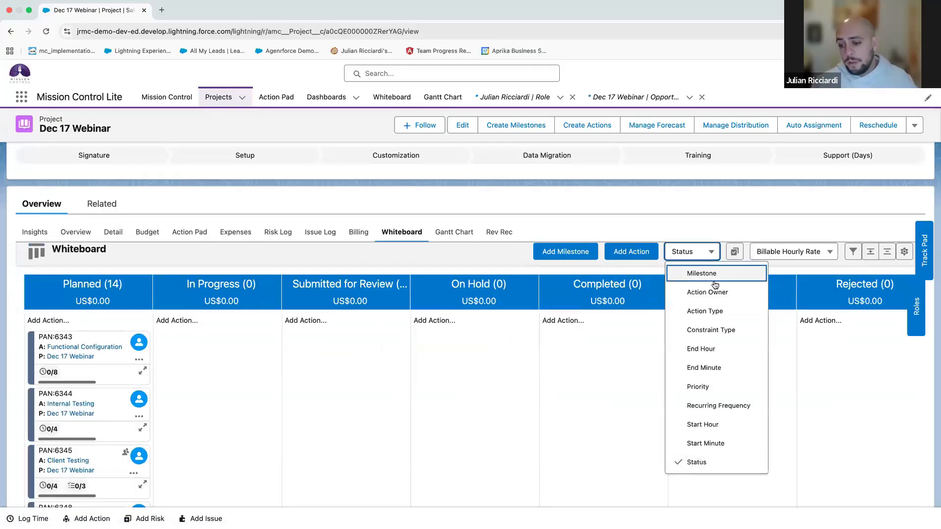
pyautogui.click(716, 296)
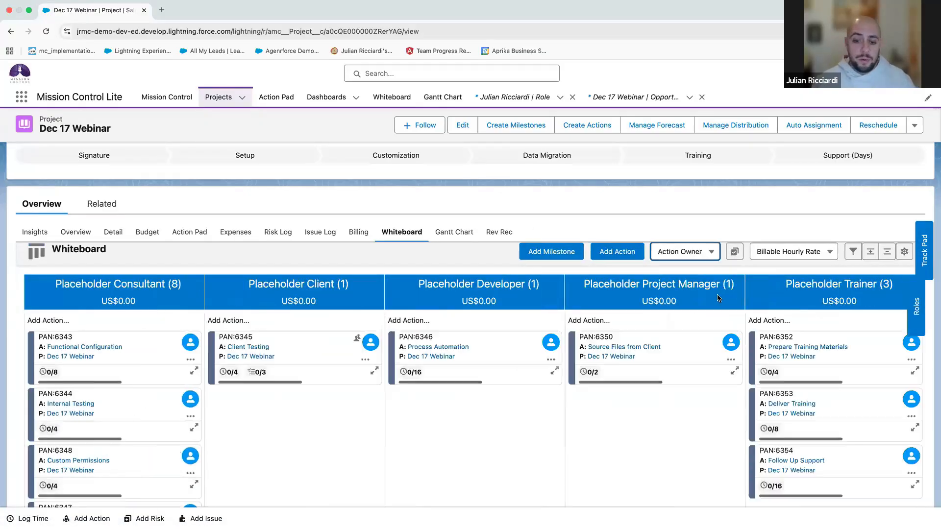
pyautogui.click(679, 258)
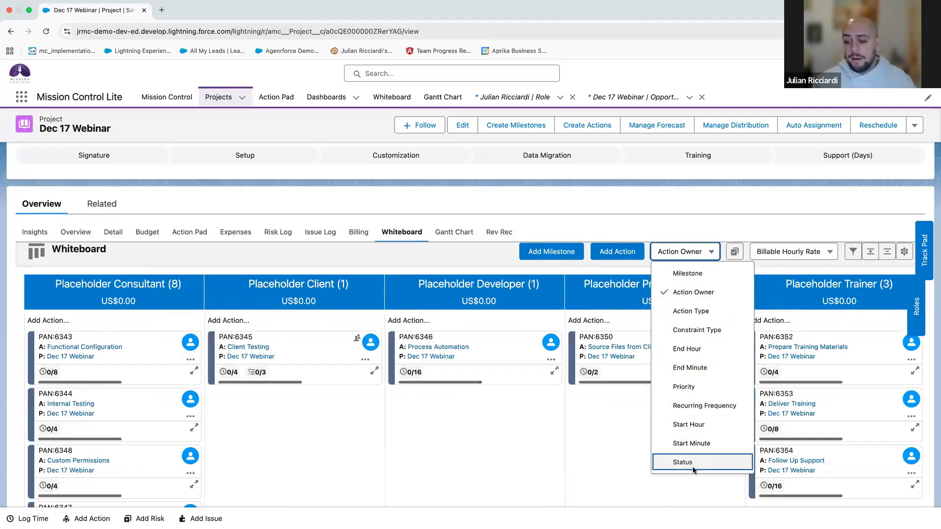
pyautogui.click(681, 387)
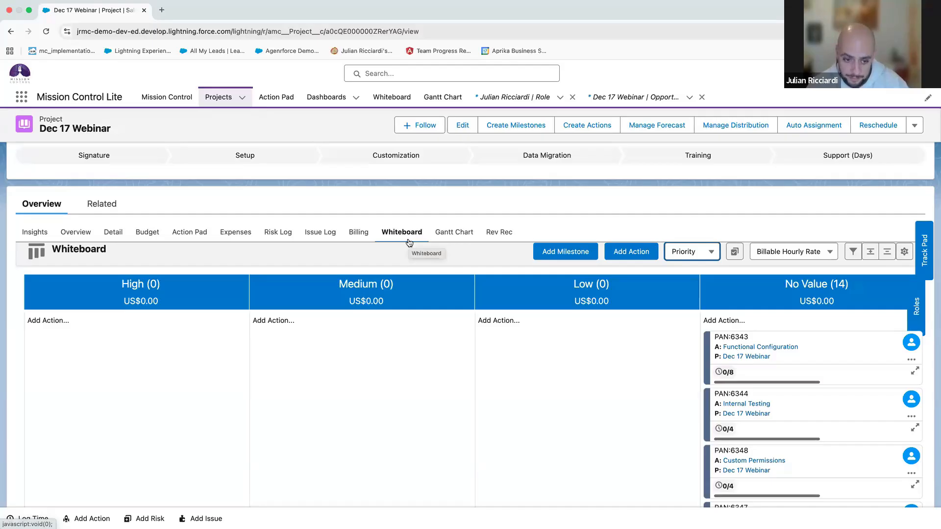
# Open the same project page in a second browser tab.
pyautogui.click(140, 31)
pyautogui.press('super+c')
pyautogui.press('super+t')
pyautogui.press('super+v')
pyautogui.press('Return')
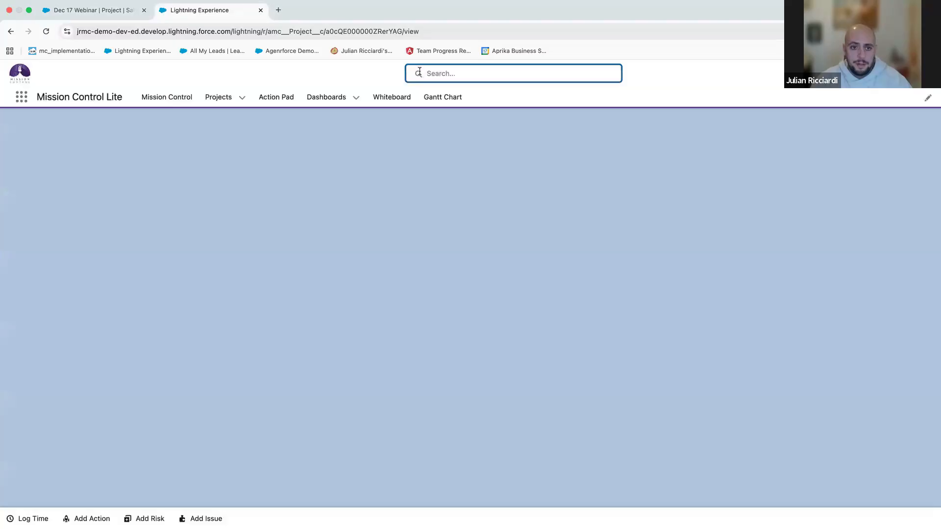
# Search for "aloha" and open the Aloha: Mission Control Project record.
pyautogui.click(418, 71)
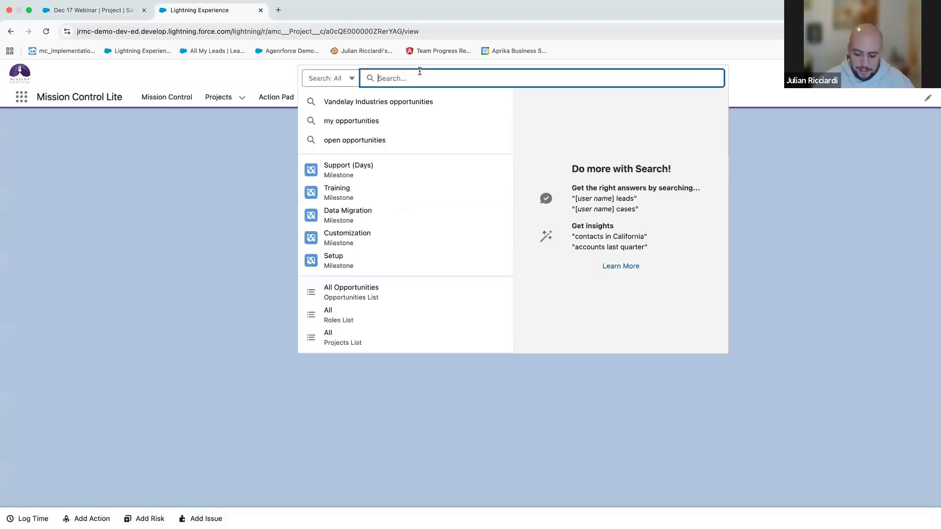
pyautogui.write('alh')
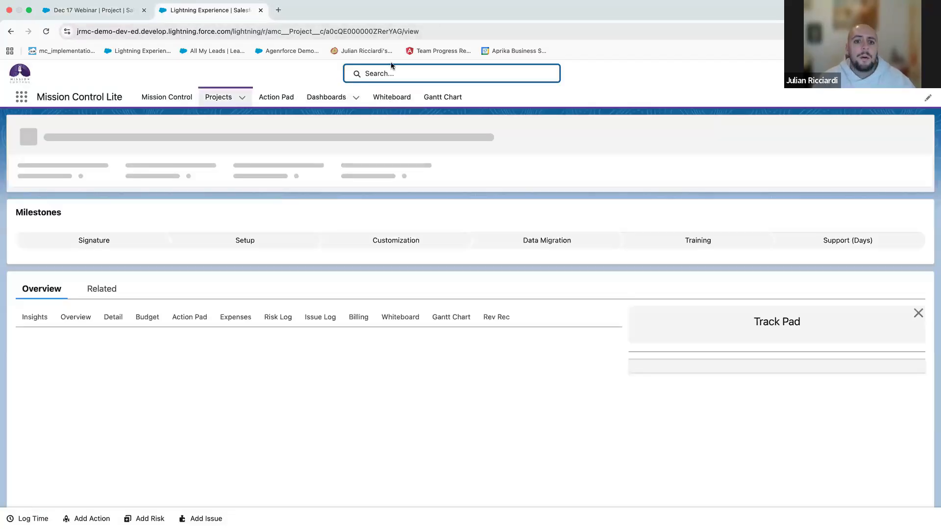
pyautogui.click(392, 69)
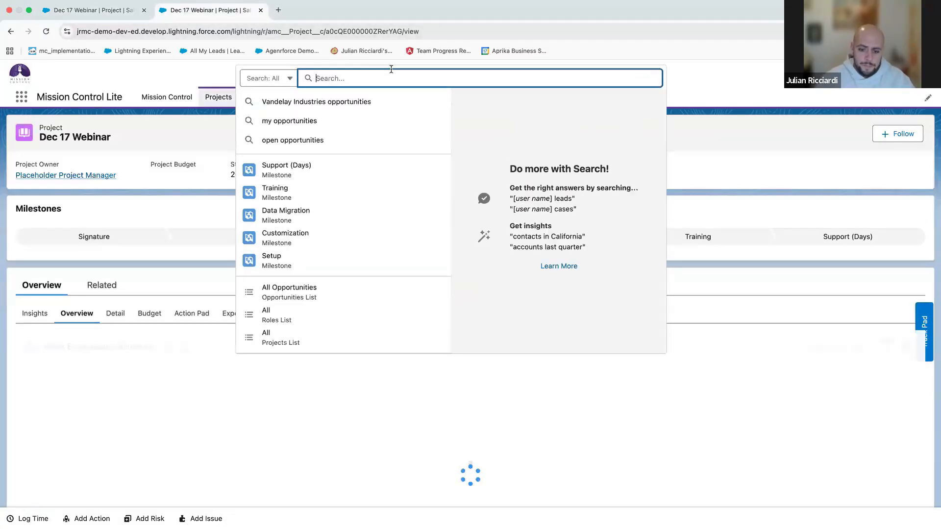
pyautogui.write('aloha')
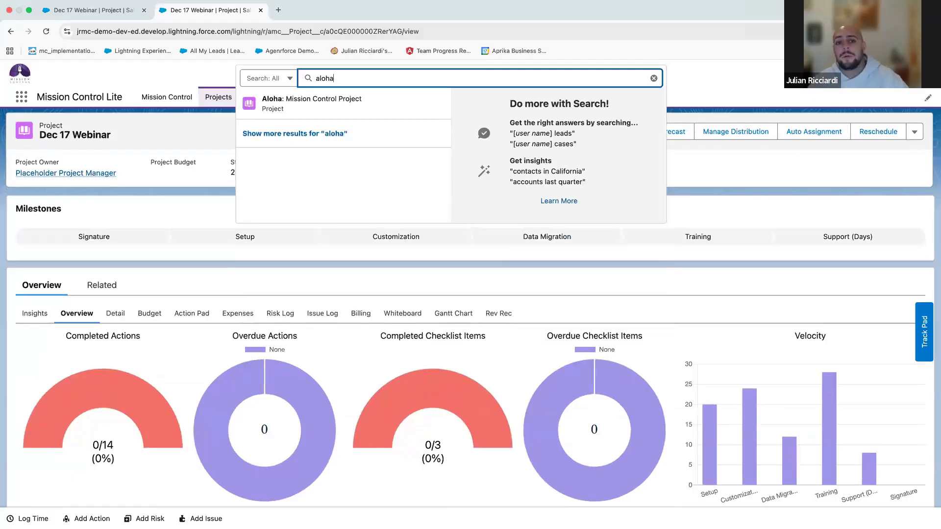
pyautogui.click(332, 106)
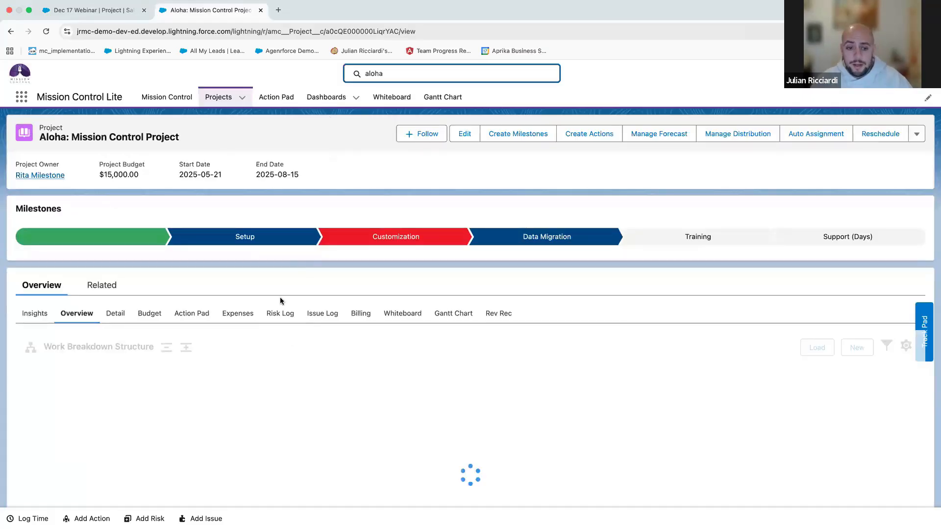
# Open the project's risk log and review its summary charts and list of risks.
pyautogui.scroll(-2, 280, 297)
pyautogui.click(268, 253)
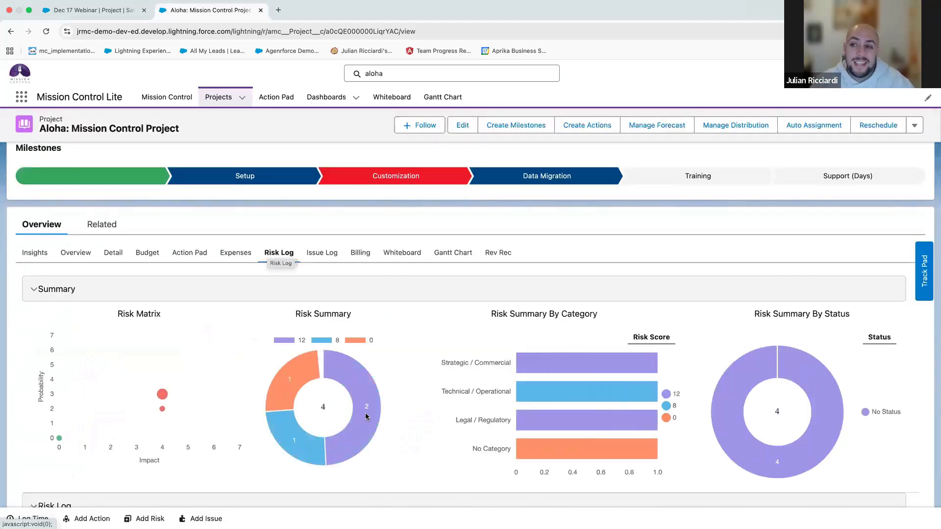
pyautogui.moveTo(367, 417)
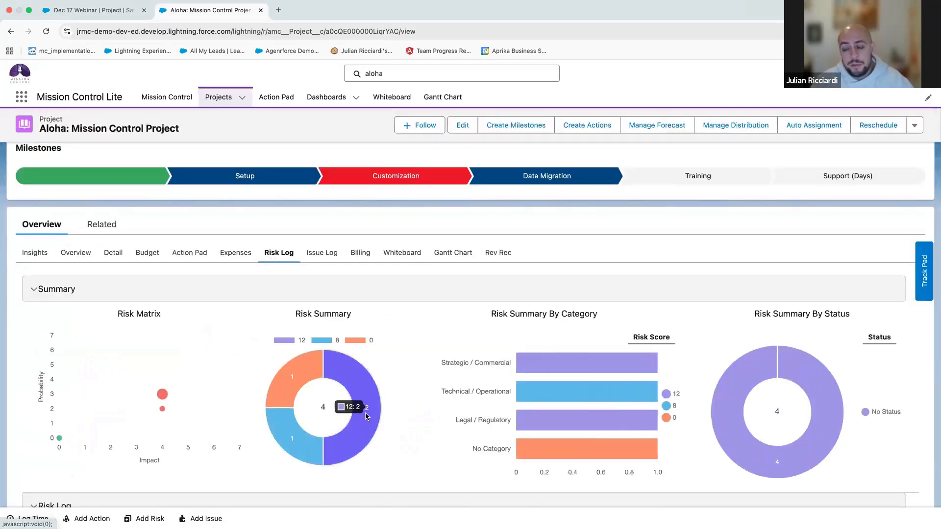
pyautogui.scroll(-4, 367, 416)
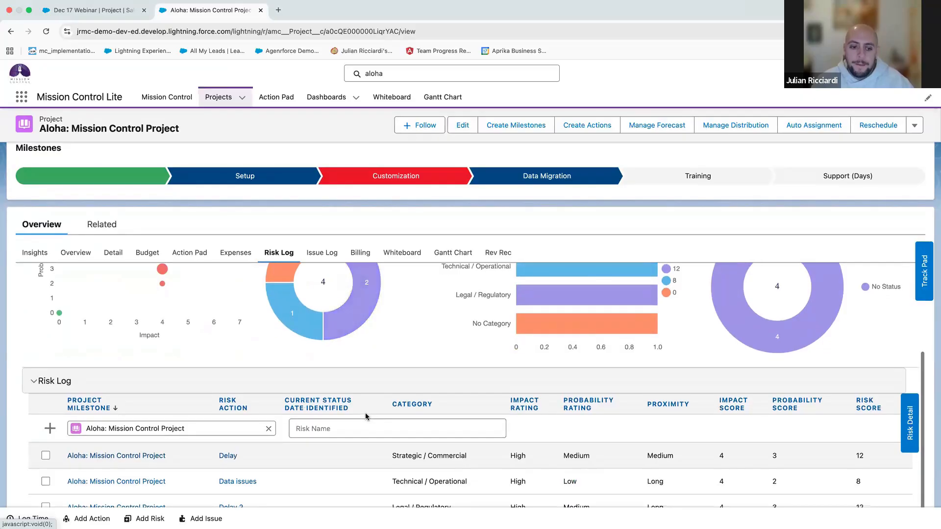
pyautogui.scroll(4, 289, 329)
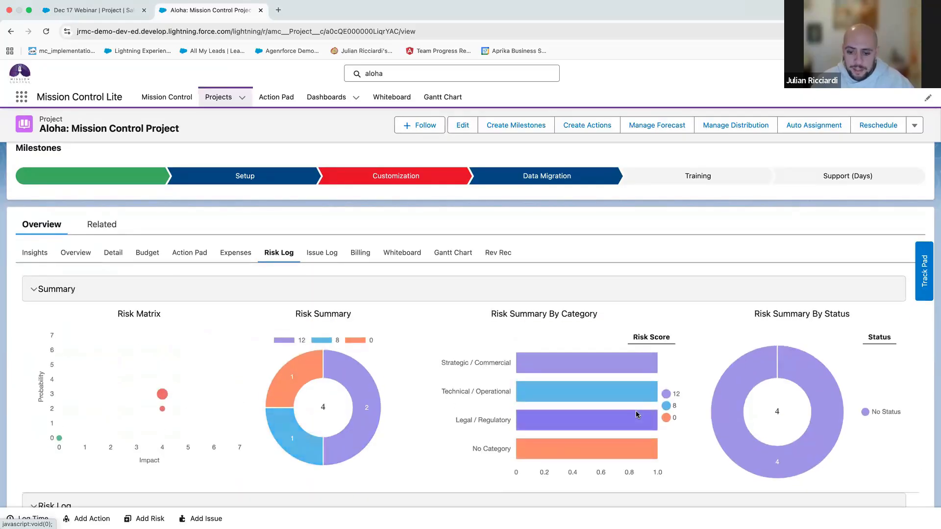
pyautogui.scroll(-1, 637, 415)
pyautogui.scroll(-3, 637, 415)
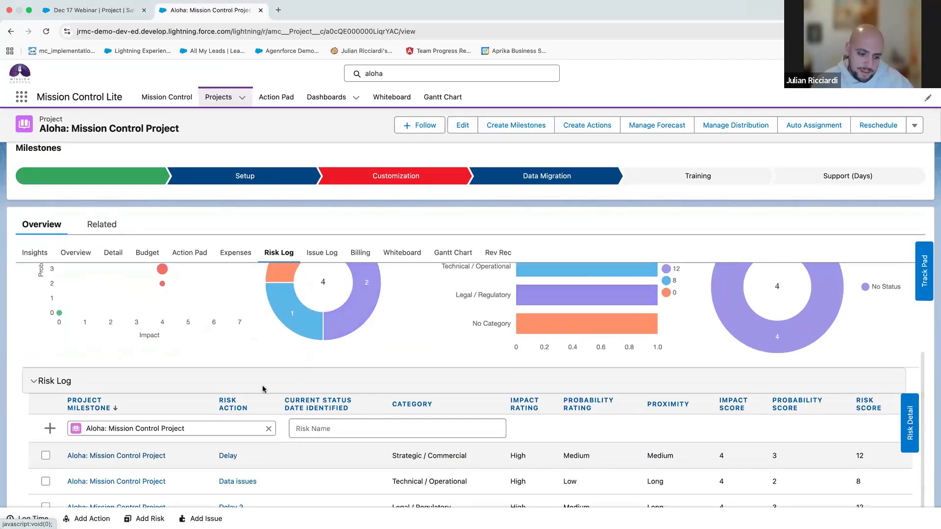
# Open the Delay risk and examine its risk assessment and counter measure details.
pyautogui.click(227, 457)
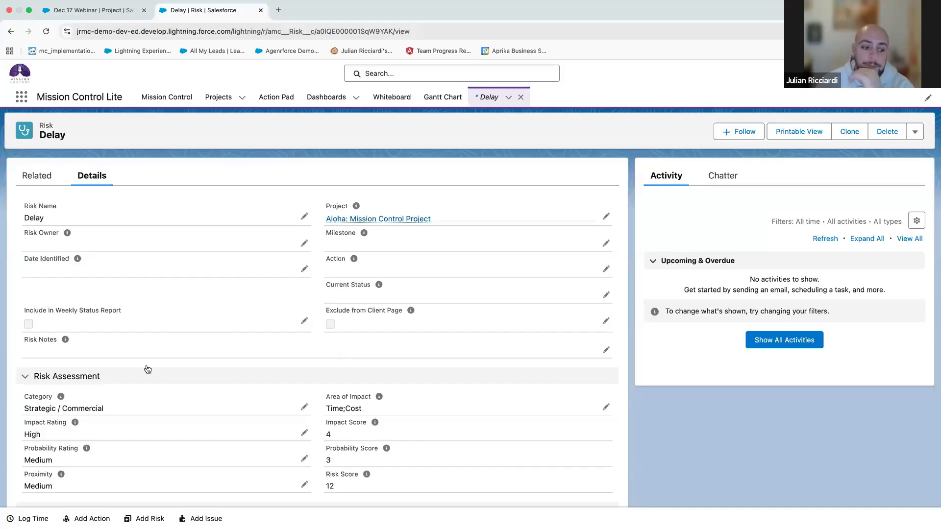
pyautogui.scroll(-2, 151, 371)
pyautogui.scroll(-2, 151, 366)
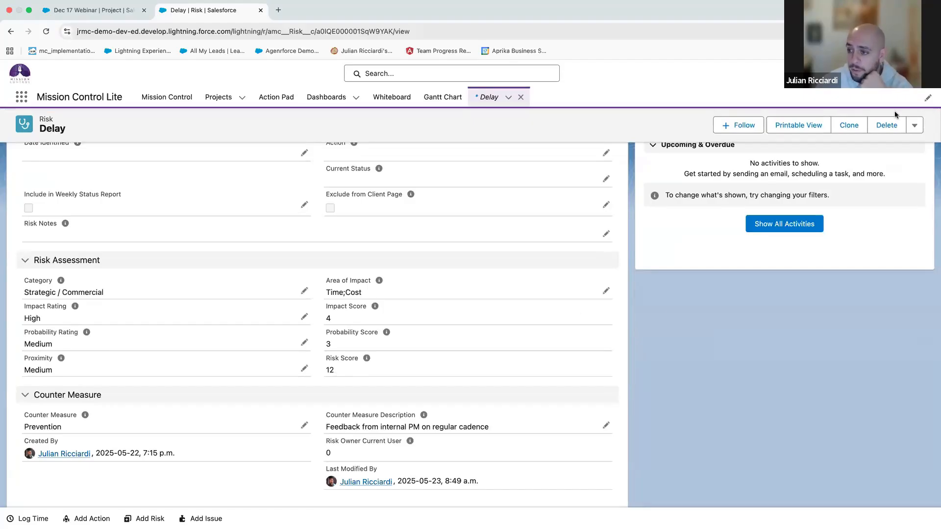
# Show the additional actions available for the Delay risk, including Promote Risk to Issue.
pyautogui.click(914, 125)
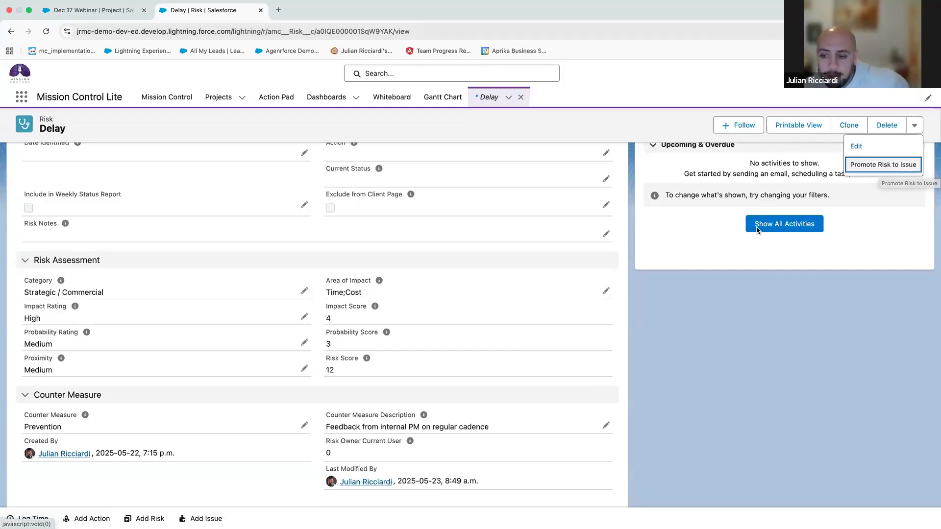
pyautogui.scroll(5, 718, 249)
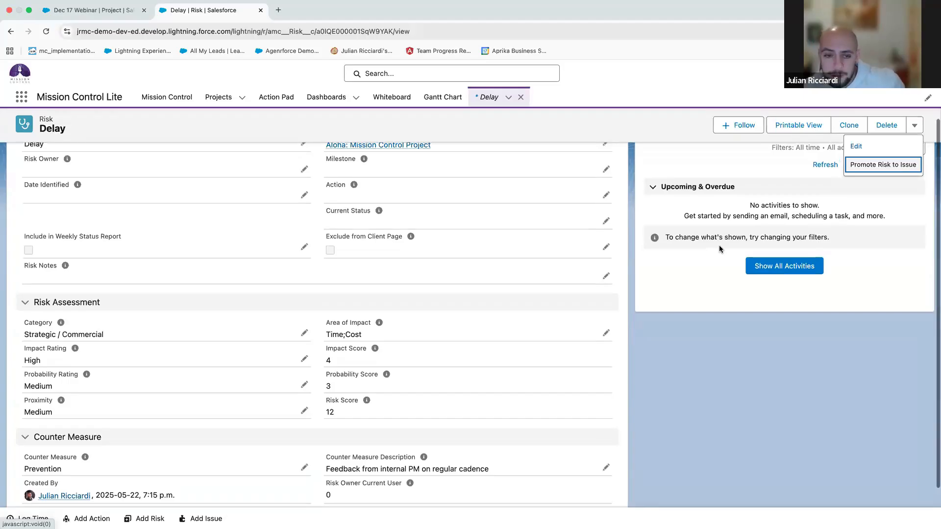
# Return to the Dec 17 Webinar project and review the summary charts and action log in its Action Pad.
pyautogui.click(91, 11)
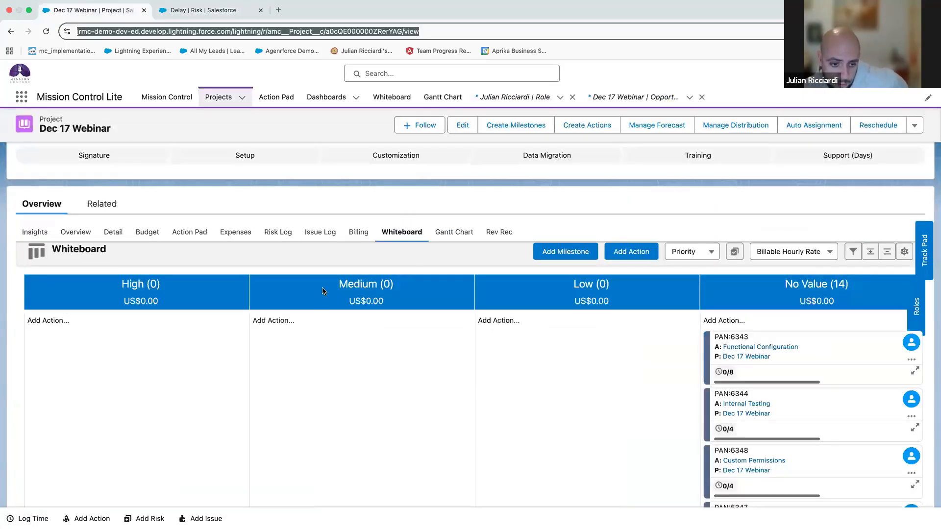
pyautogui.scroll(5, 362, 368)
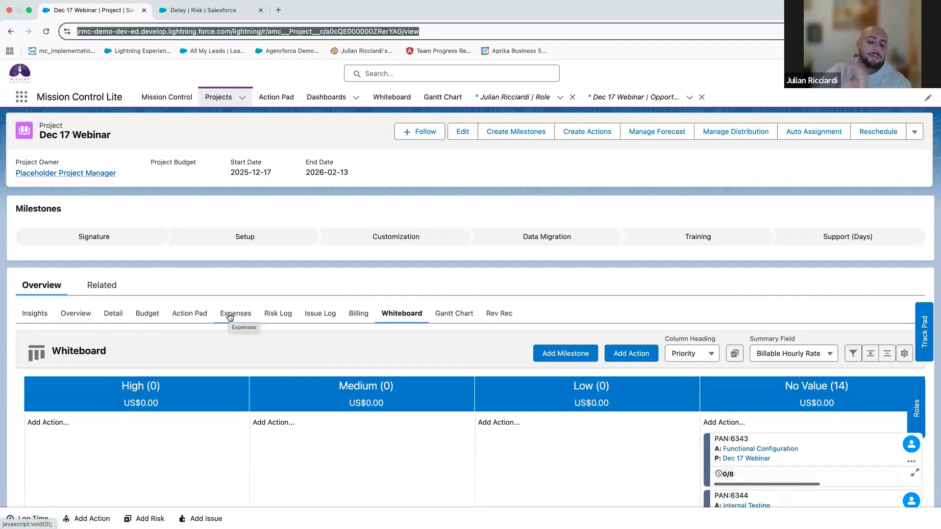
pyautogui.scroll(-1, 260, 345)
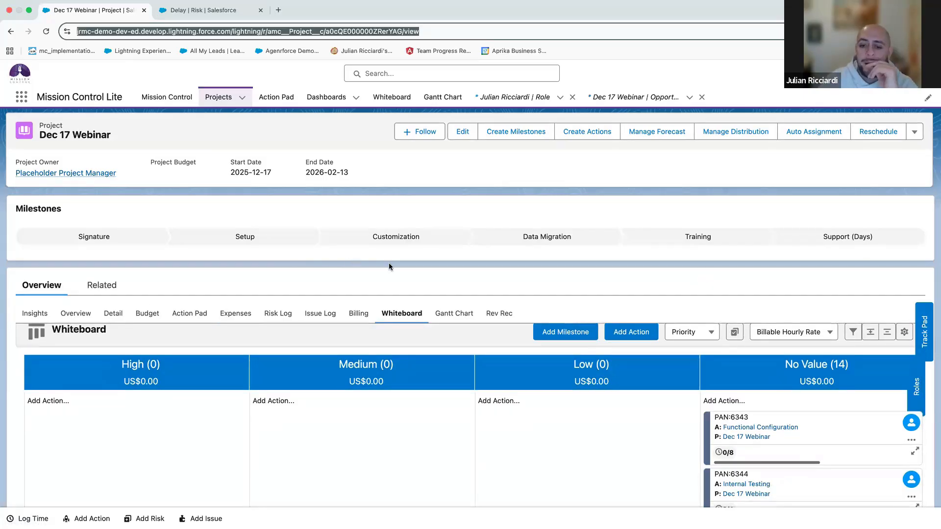
pyautogui.click(199, 316)
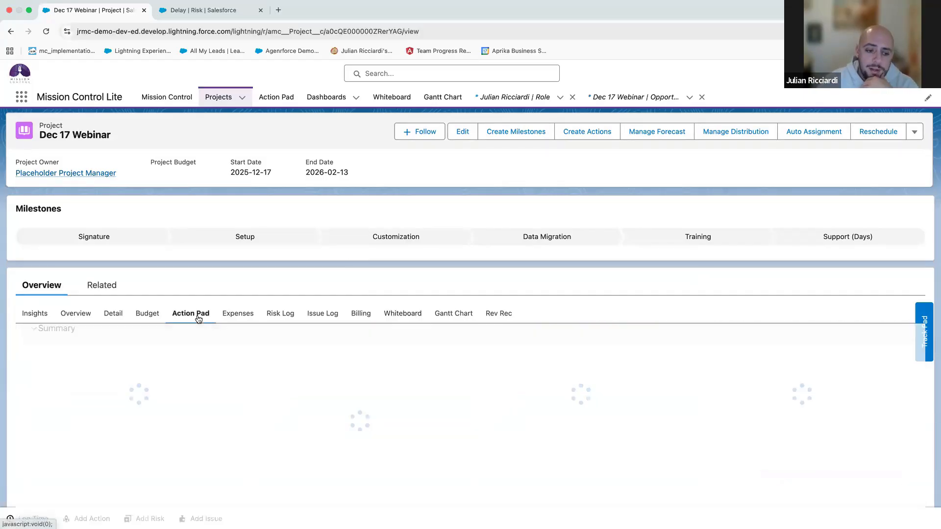
pyautogui.scroll(-3, 197, 318)
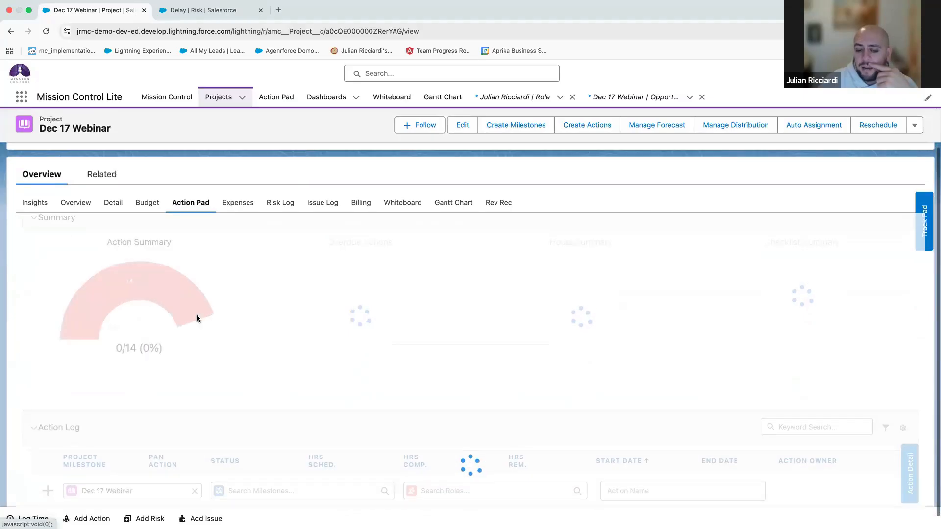
pyautogui.scroll(-3, 196, 319)
pyautogui.scroll(5, 79, 374)
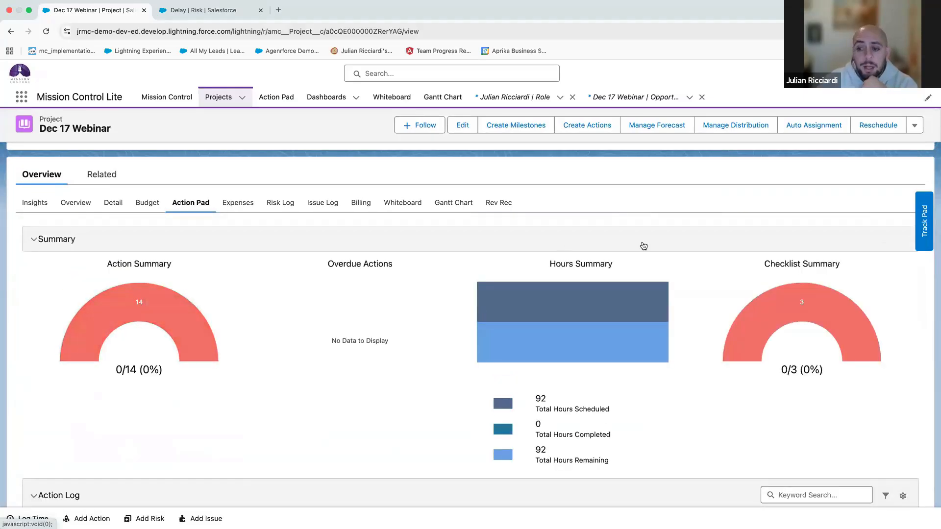
pyautogui.scroll(-1, 641, 245)
pyautogui.scroll(-7, 275, 244)
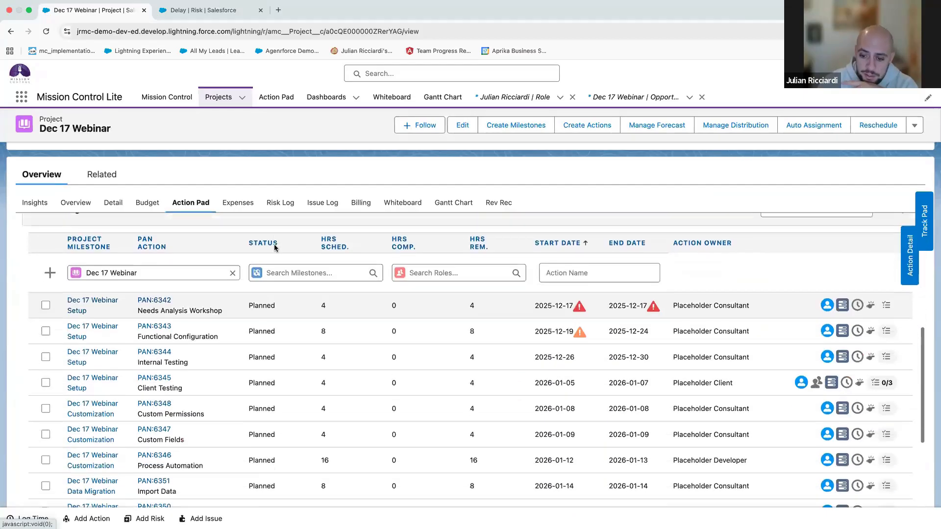
pyautogui.scroll(3, 283, 403)
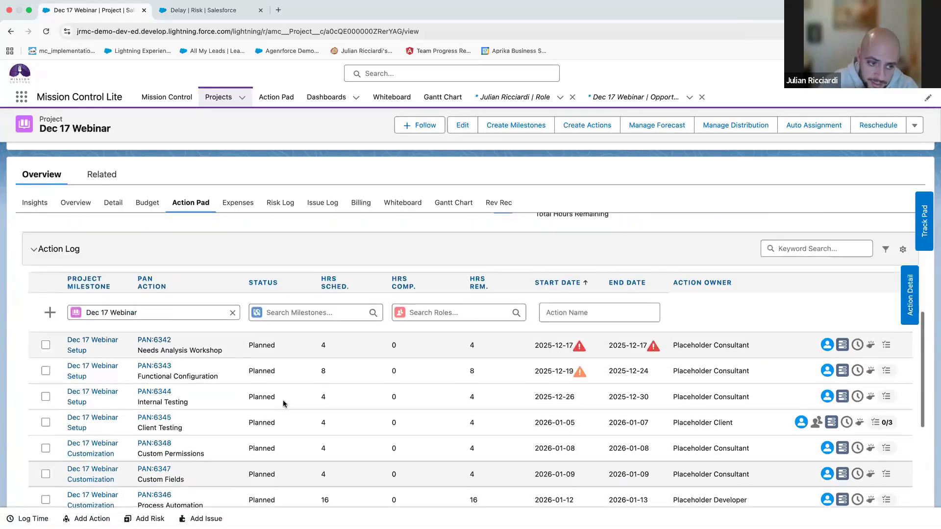
pyautogui.scroll(1, 284, 400)
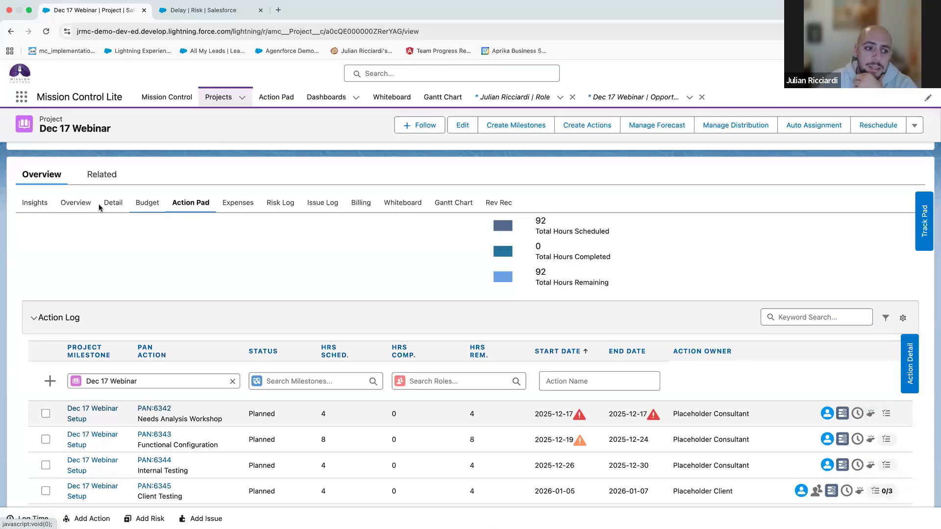
# Go back to the Aloha: Mission Control Project and examine its Insights charts for actions, checklists, risks, issues, burn down and hours.
pyautogui.click(205, 21)
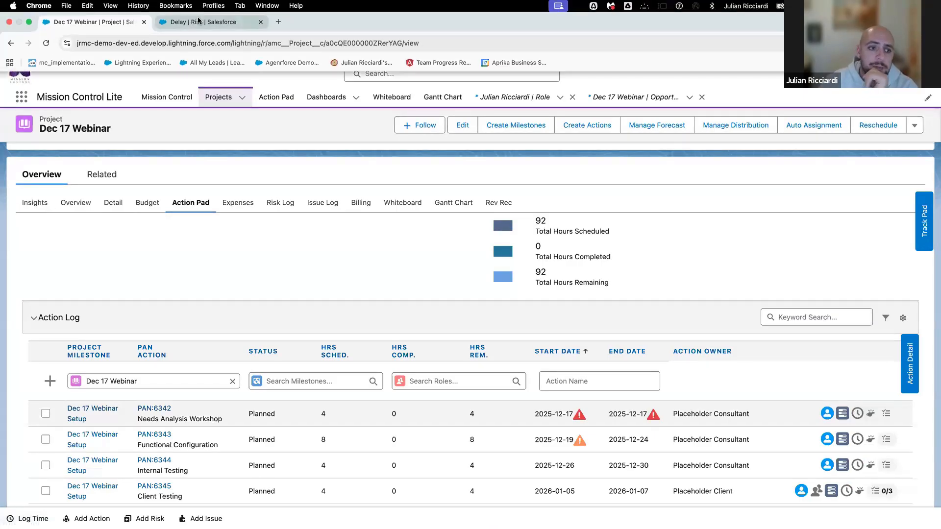
pyautogui.click(395, 218)
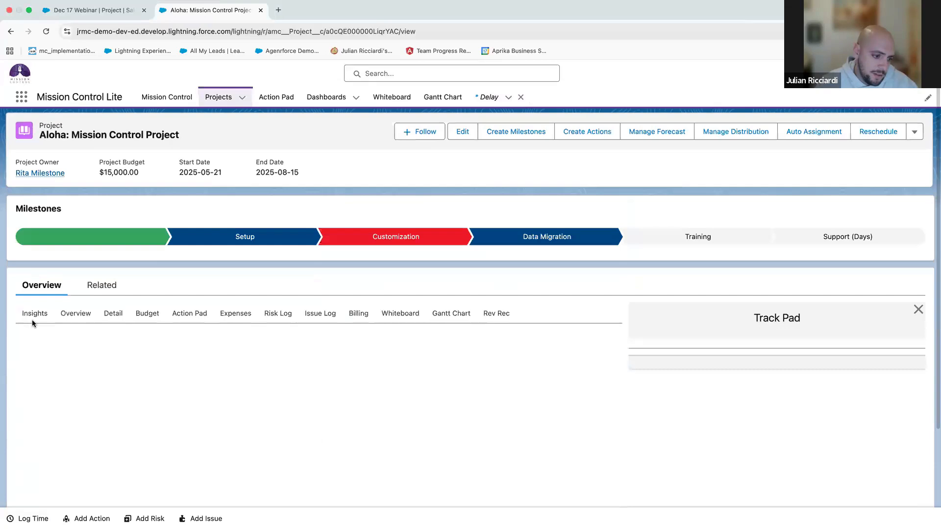
pyautogui.click(28, 313)
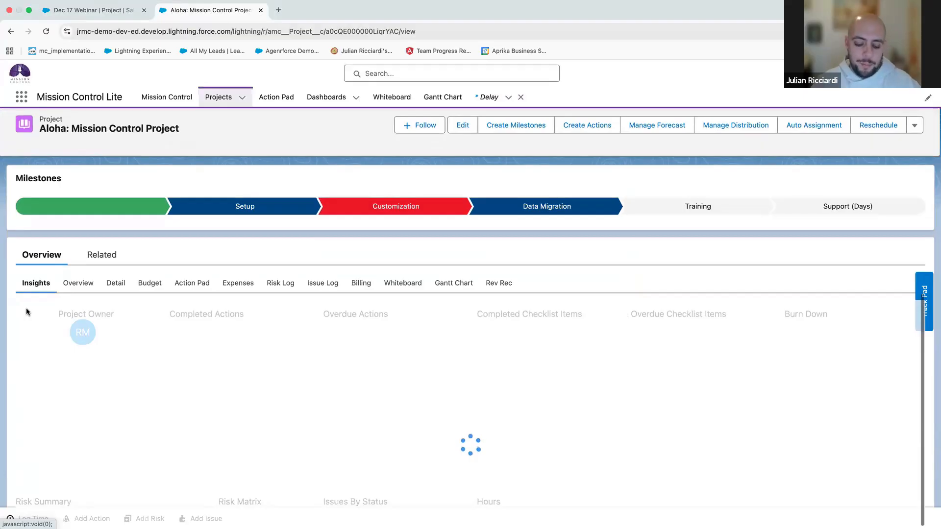
pyautogui.scroll(-1, 119, 412)
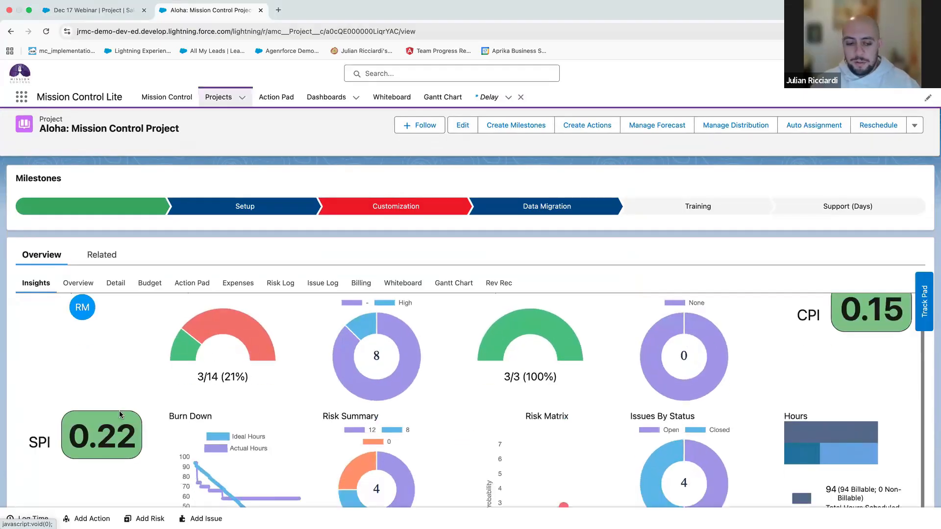
pyautogui.scroll(-2, 147, 352)
pyautogui.scroll(1, 167, 318)
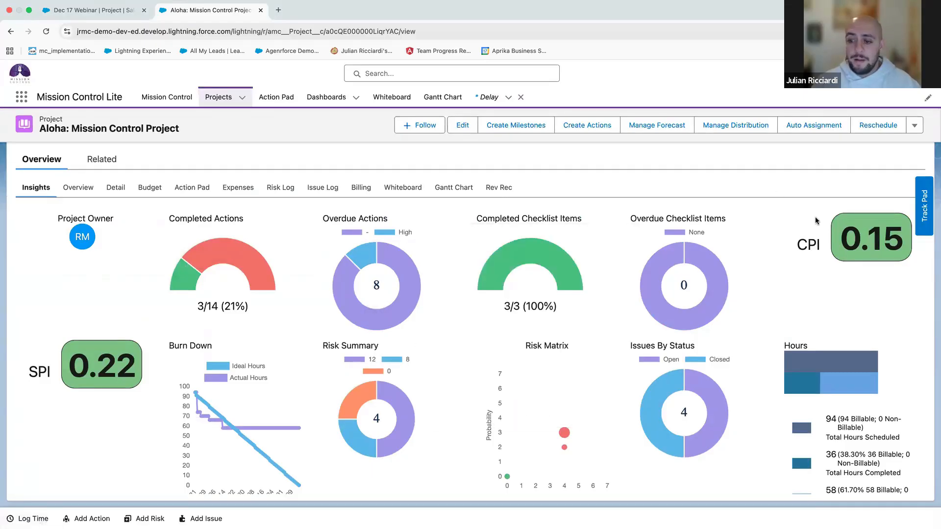
pyautogui.scroll(-1, 175, 463)
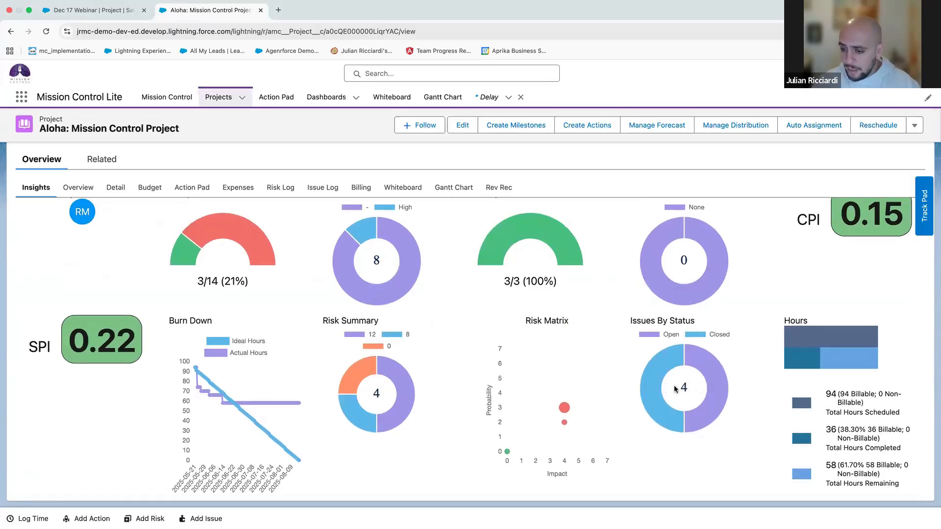
pyautogui.scroll(1, 789, 410)
pyautogui.scroll(-1, 789, 406)
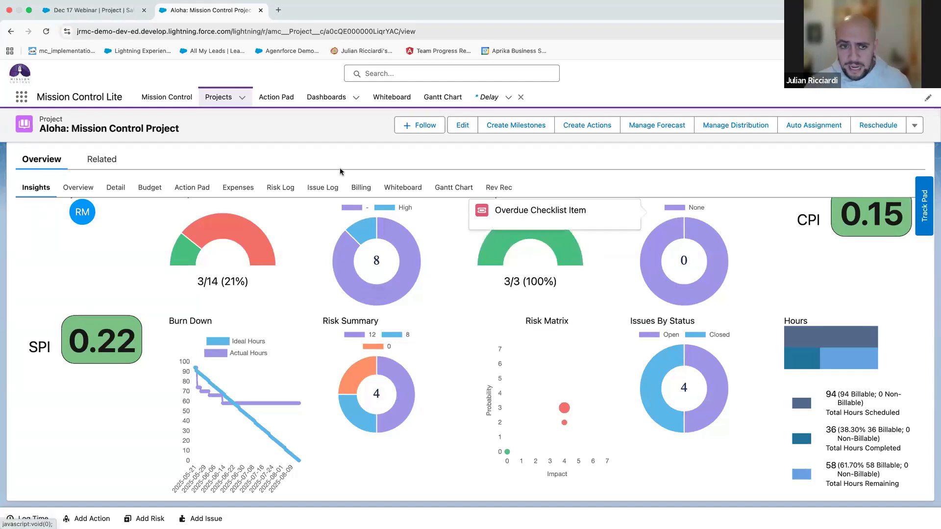
pyautogui.scroll(5, 221, 281)
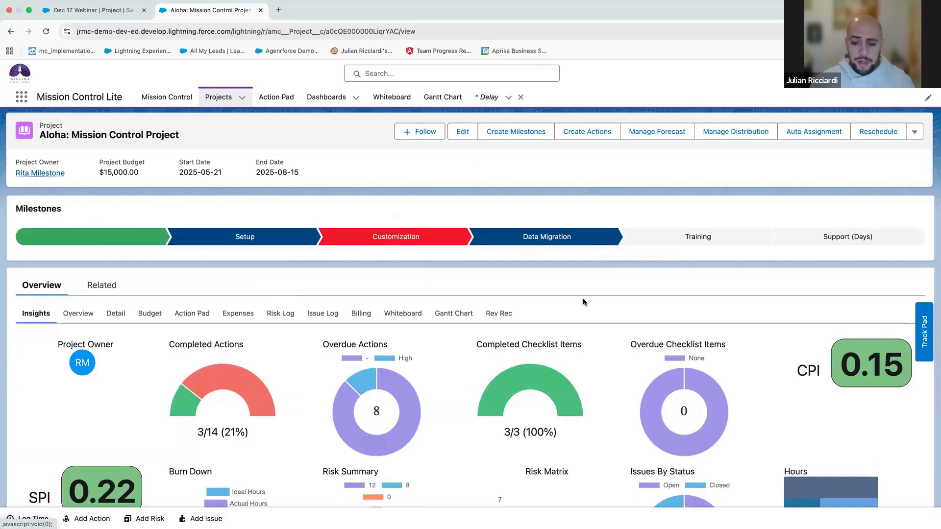
# Preview the status report of the Aloha: Mission Control Project.
pyautogui.click(914, 135)
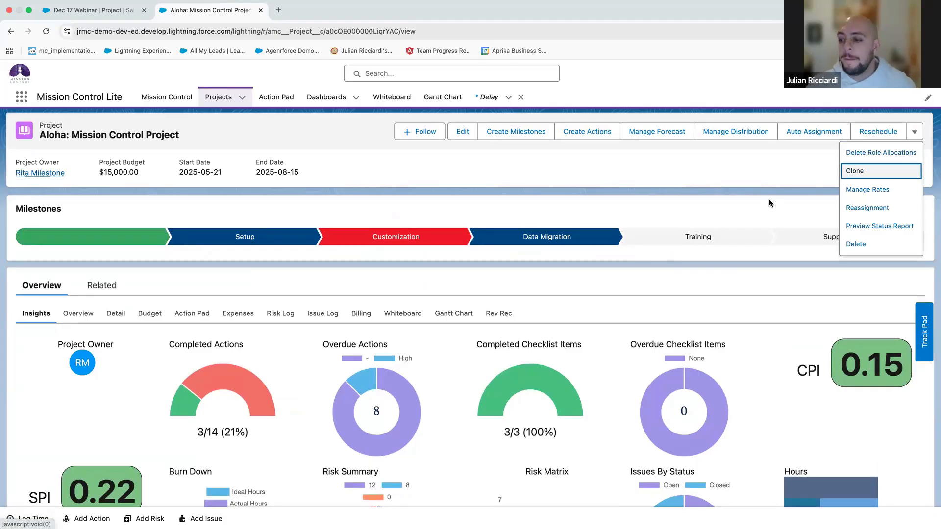
pyautogui.click(897, 223)
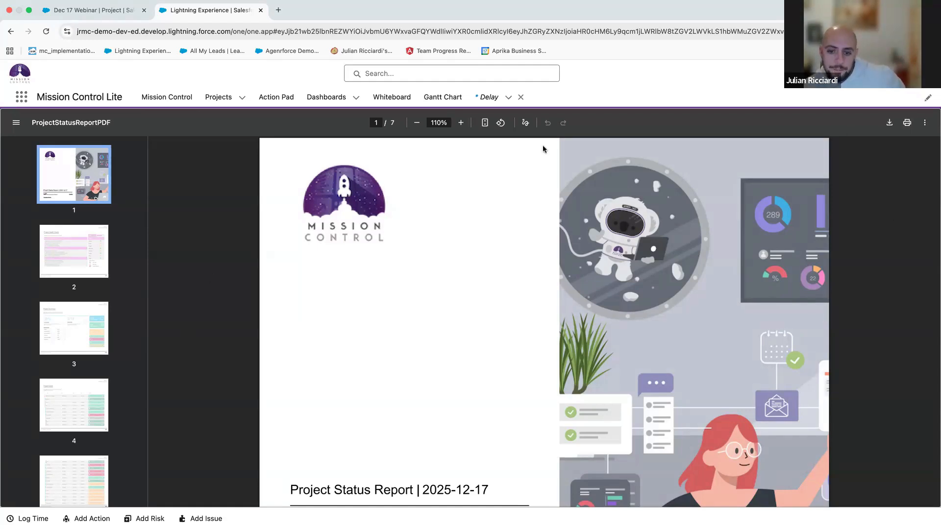
pyautogui.moveTo(694, 512)
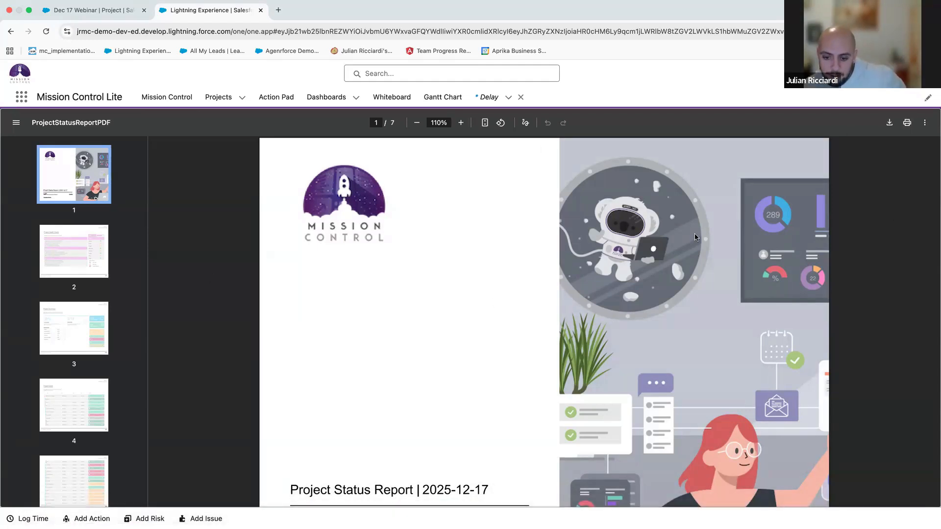
# Read through the status report's cover, Project Health Check, Project Summary and Project Detail pages.
pyautogui.scroll(-3, 695, 234)
pyautogui.scroll(3, 479, 252)
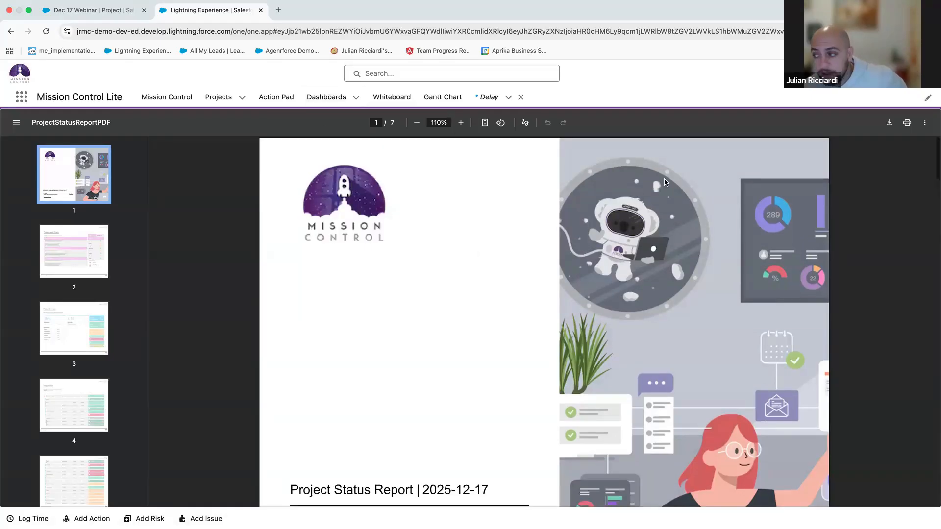
pyautogui.scroll(-4, 646, 272)
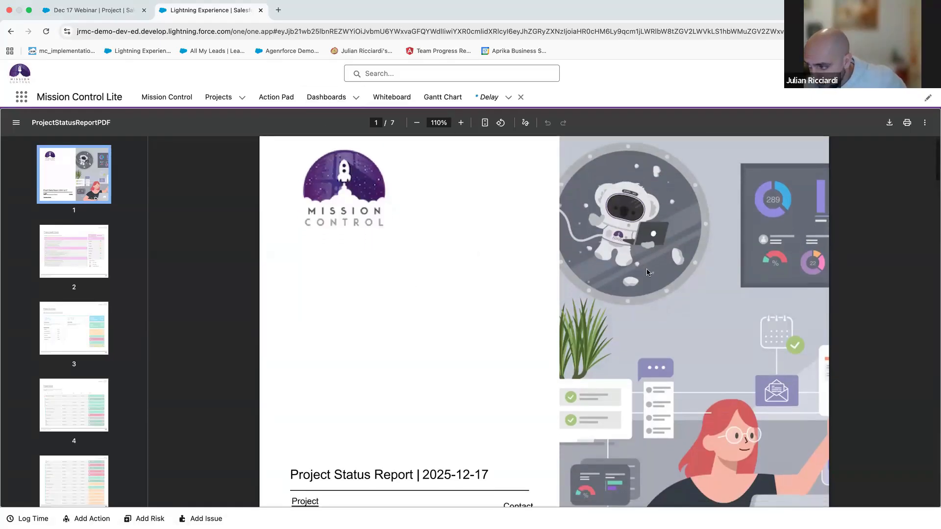
pyautogui.scroll(-15, 646, 270)
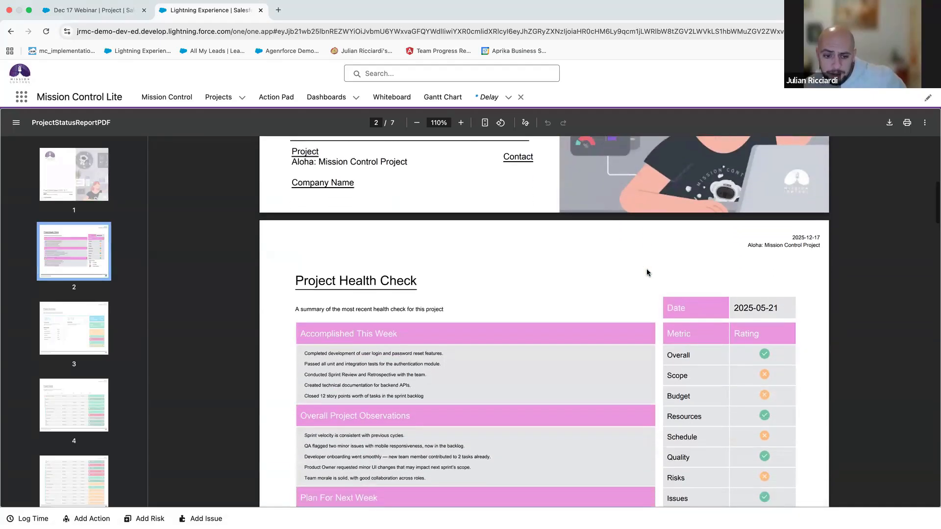
pyautogui.scroll(1, 646, 272)
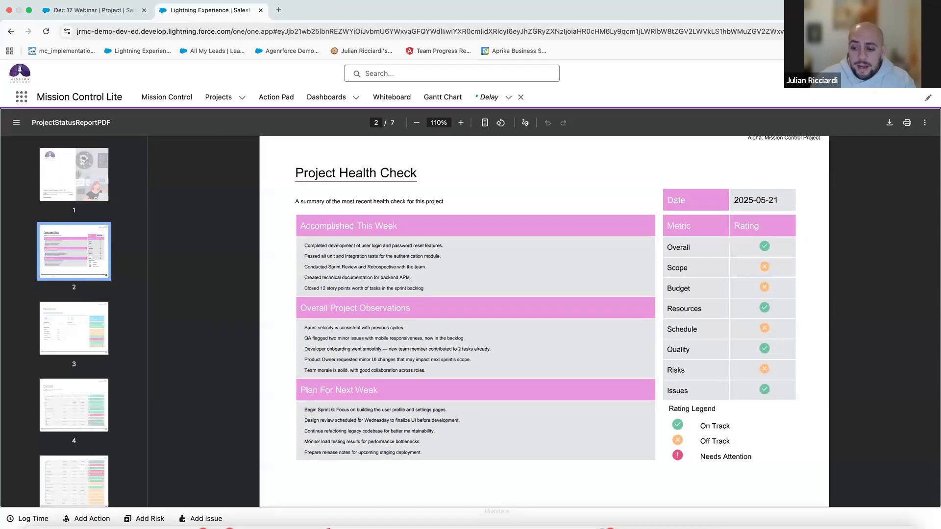
pyautogui.scroll(-8, 208, 417)
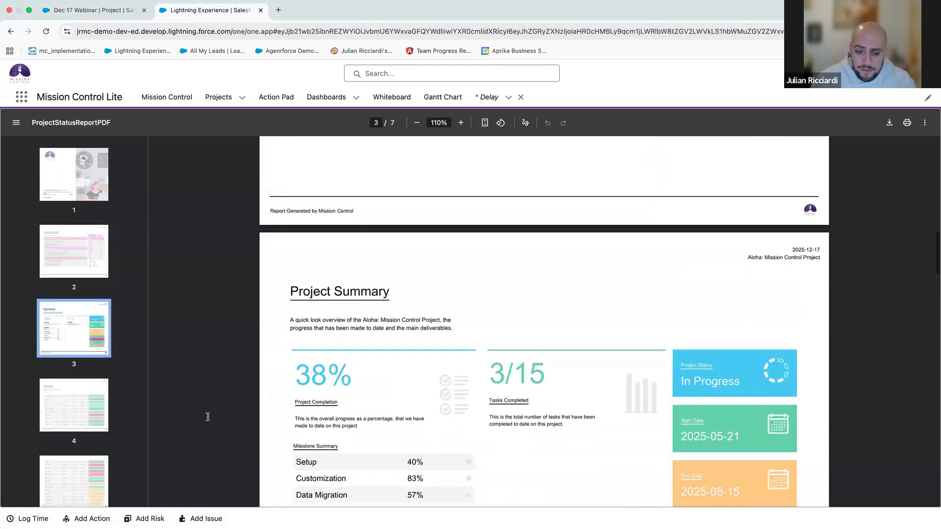
pyautogui.scroll(-10, 321, 368)
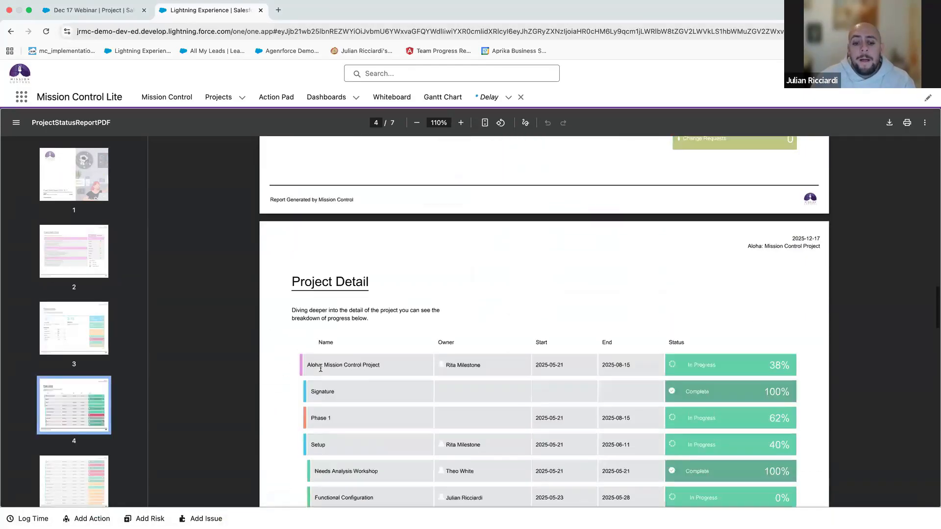
pyautogui.scroll(-9, 320, 368)
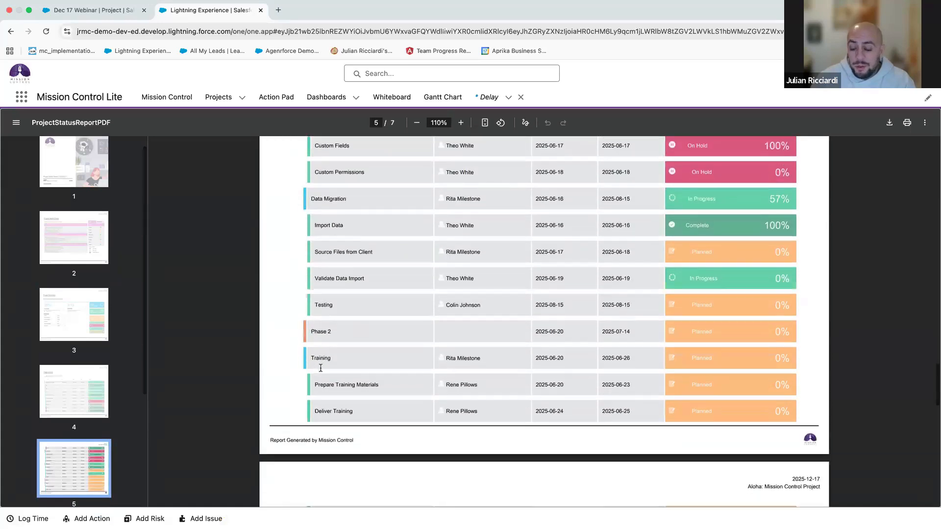
pyautogui.scroll(4, 321, 368)
pyautogui.scroll(20, 320, 368)
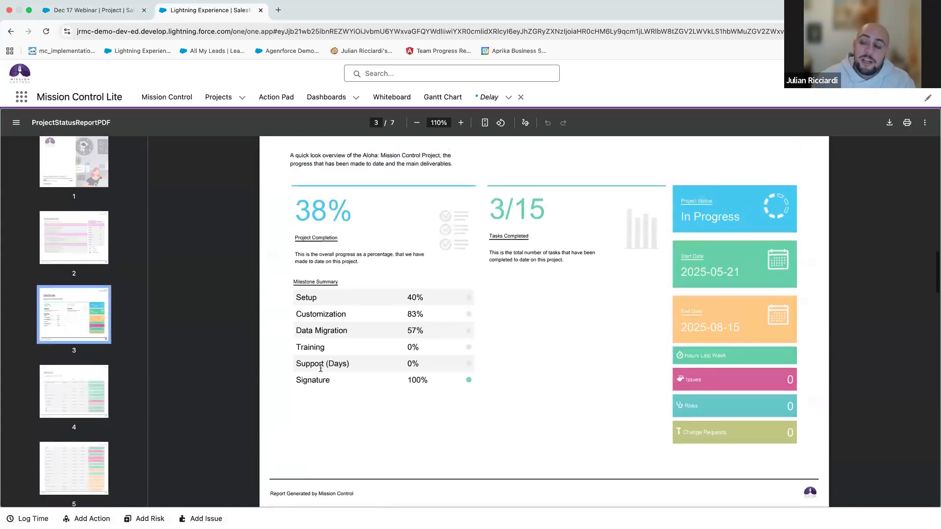
pyautogui.scroll(5, 320, 368)
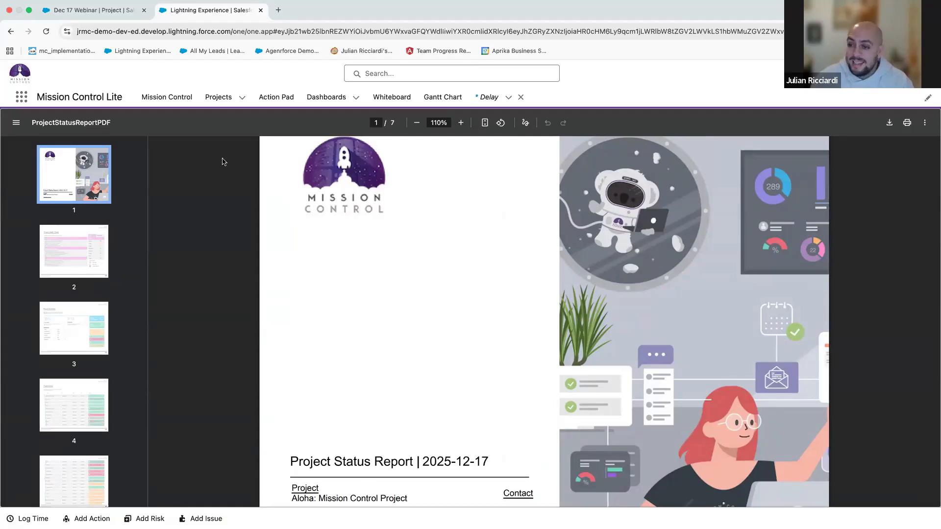
# Return to the Aloha project page and find the Client Read Only Page Settings in its project details.
pyautogui.click(9, 31)
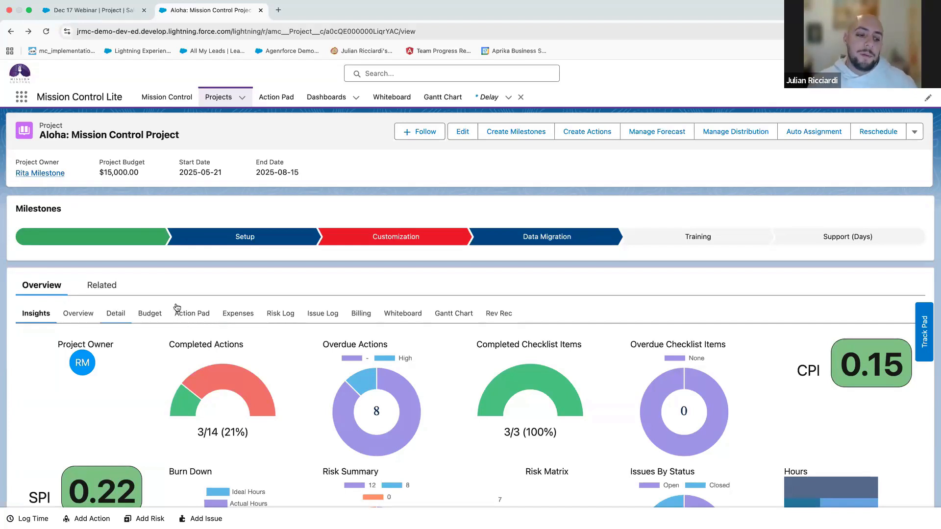
pyautogui.click(116, 315)
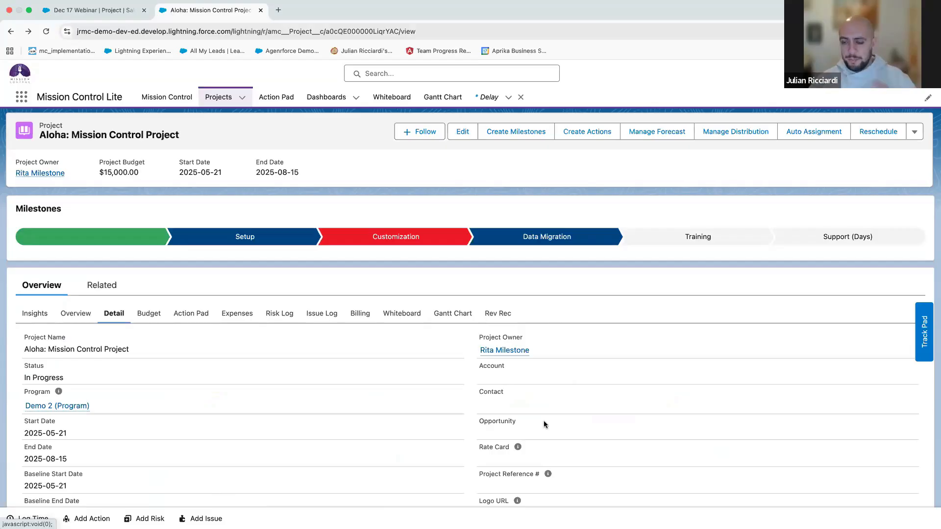
pyautogui.scroll(-20, 544, 425)
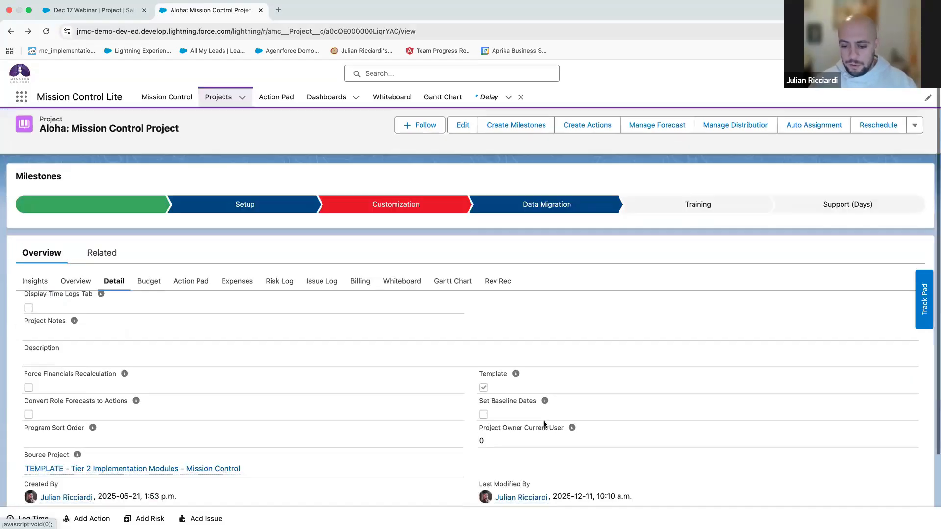
pyautogui.scroll(5, 544, 425)
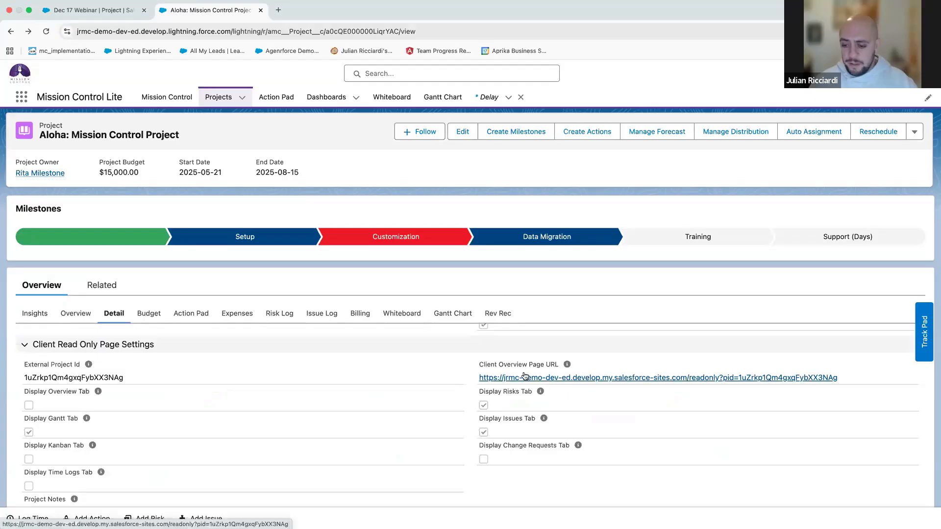
# Review the tab display options in the Client Read Only Page Settings and open the Client Overview Page URL.
pyautogui.moveTo(851, 378); pyautogui.dragTo(736, 374)
pyautogui.click(683, 363)
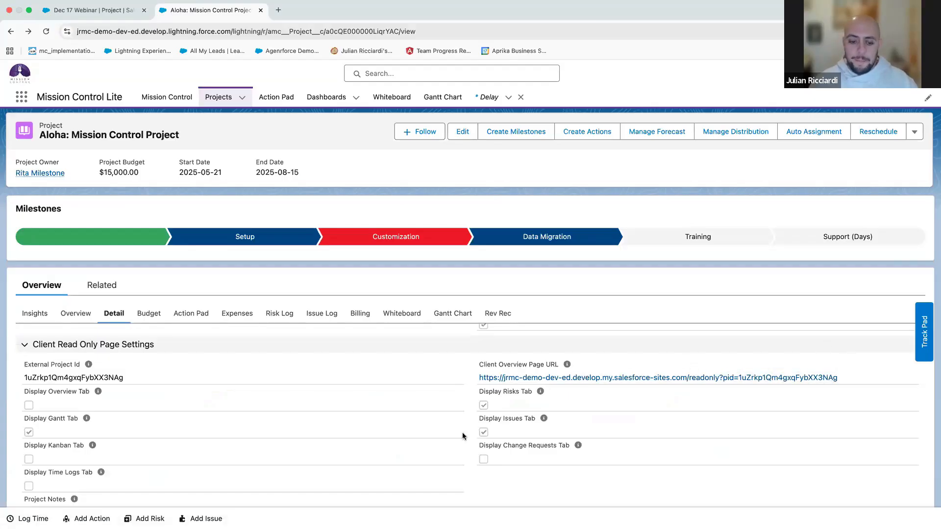
pyautogui.scroll(-3, 74, 441)
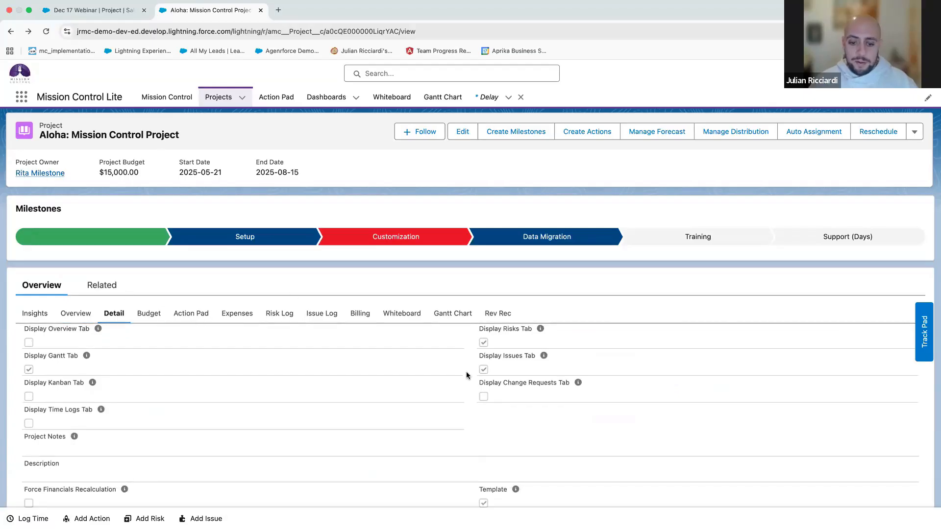
pyautogui.scroll(5, 546, 414)
pyautogui.click(541, 419)
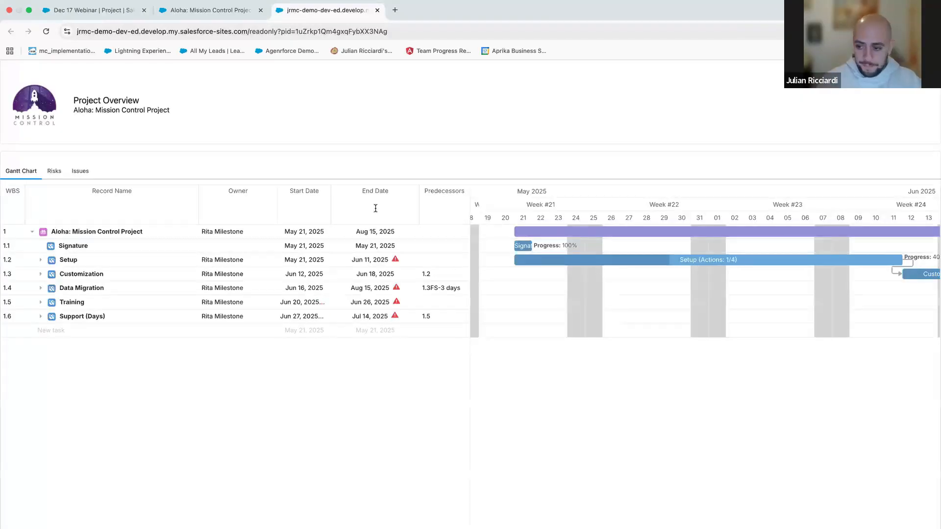
# Examine the client page's Gantt chart with the Customization milestone expanded, and view its Risks.
pyautogui.hscroll(5, 646, 250)
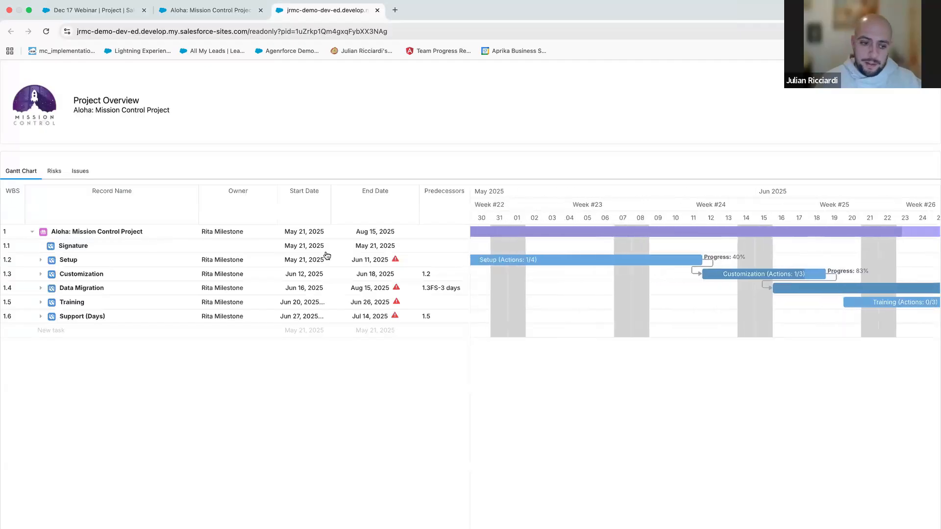
pyautogui.click(40, 274)
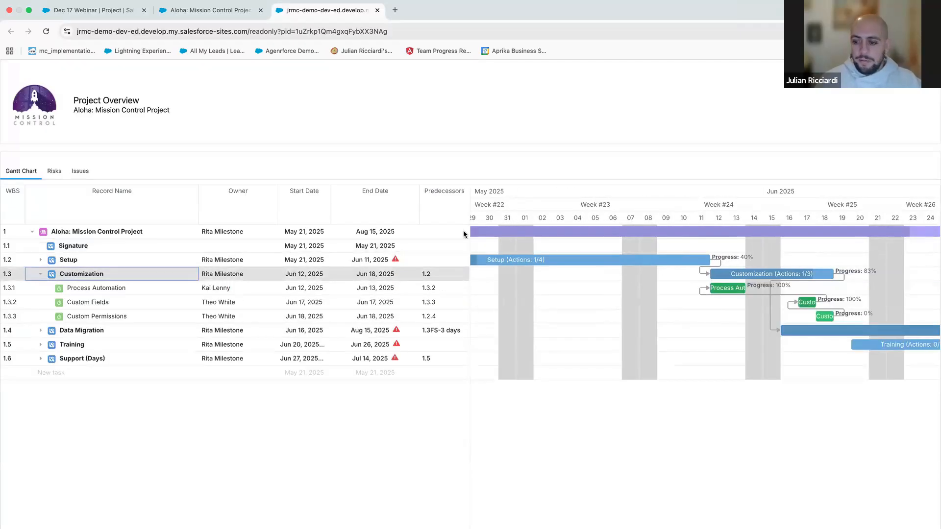
pyautogui.click(52, 173)
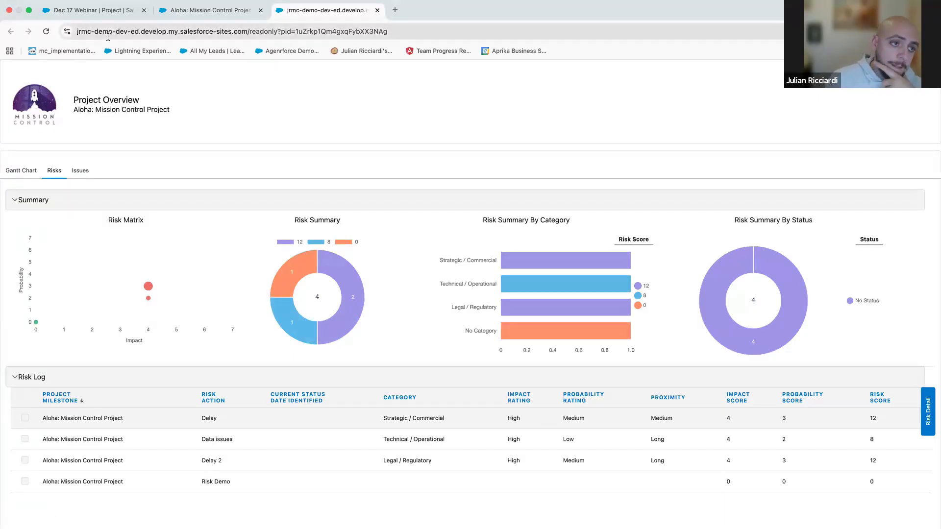
# Return to the Dec 17 Webinar project and examine its Work Breakdown Structure, including the hours, completion and P&L columns.
pyautogui.click(108, 15)
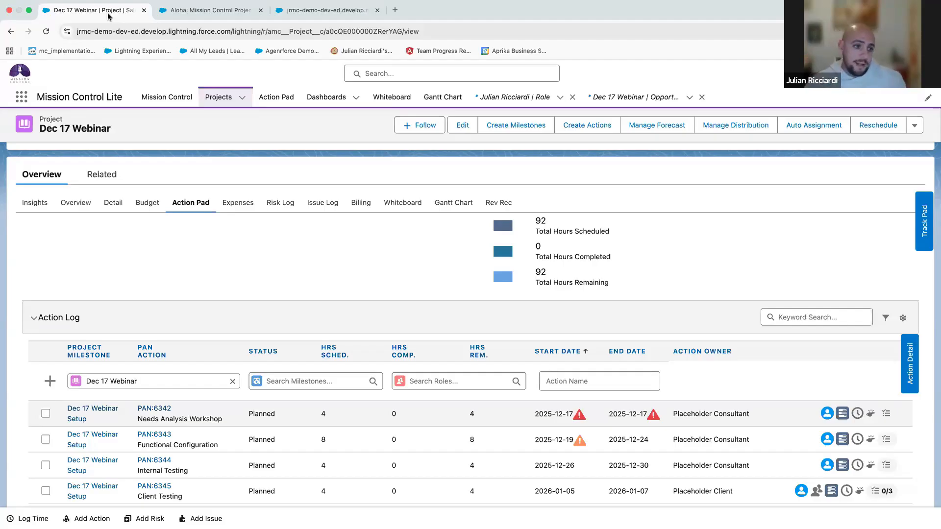
pyautogui.click(78, 209)
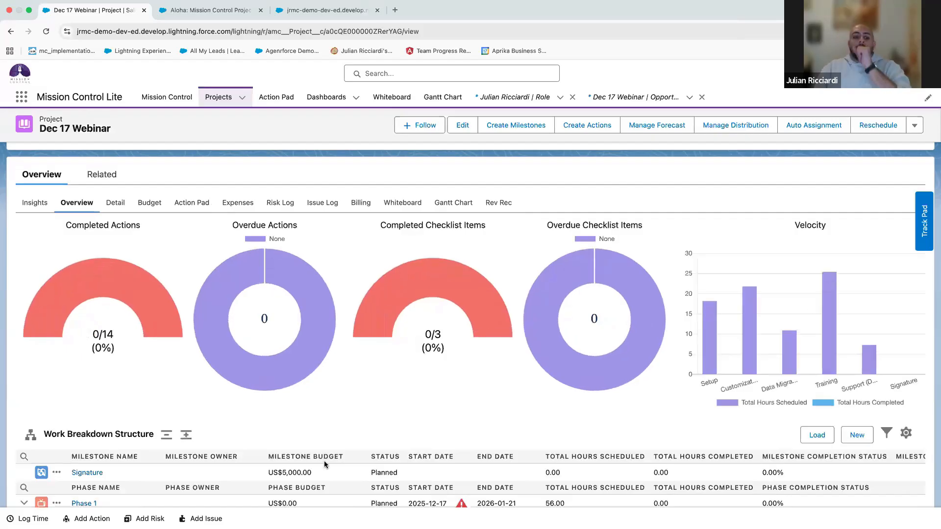
pyautogui.scroll(-3, 324, 460)
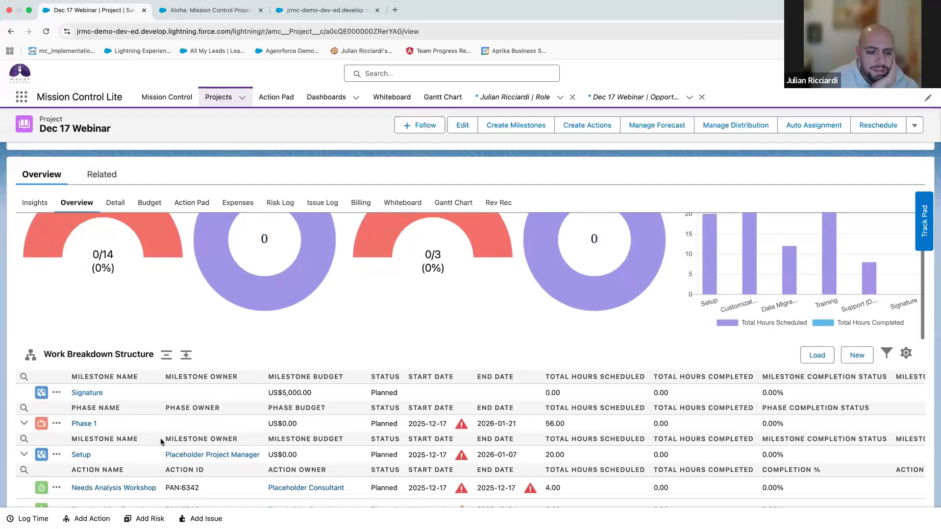
pyautogui.scroll(-3, 160, 441)
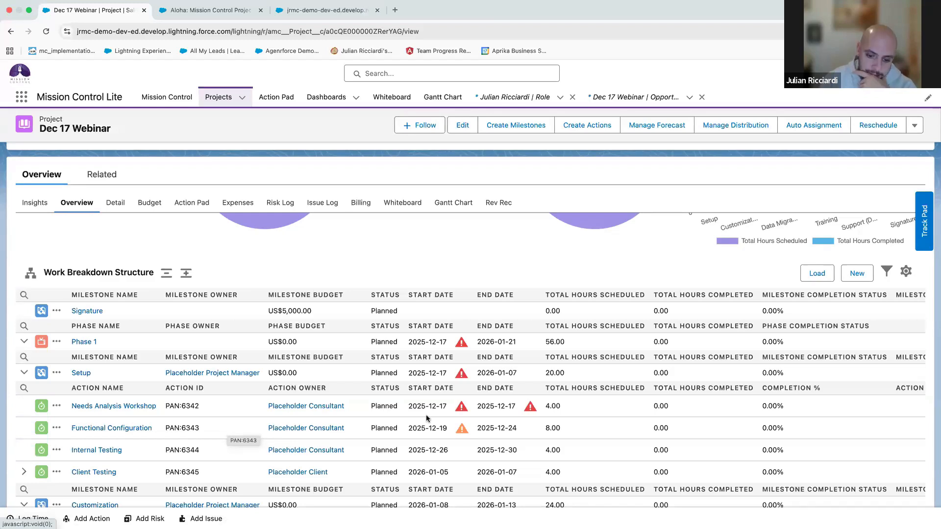
pyautogui.hscroll(10, 498, 404)
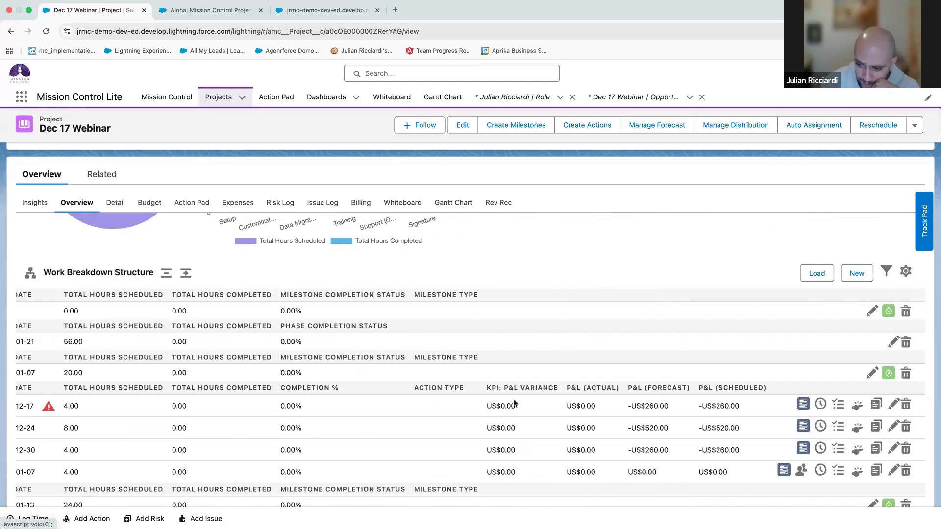
pyautogui.hscroll(-10, 239, 418)
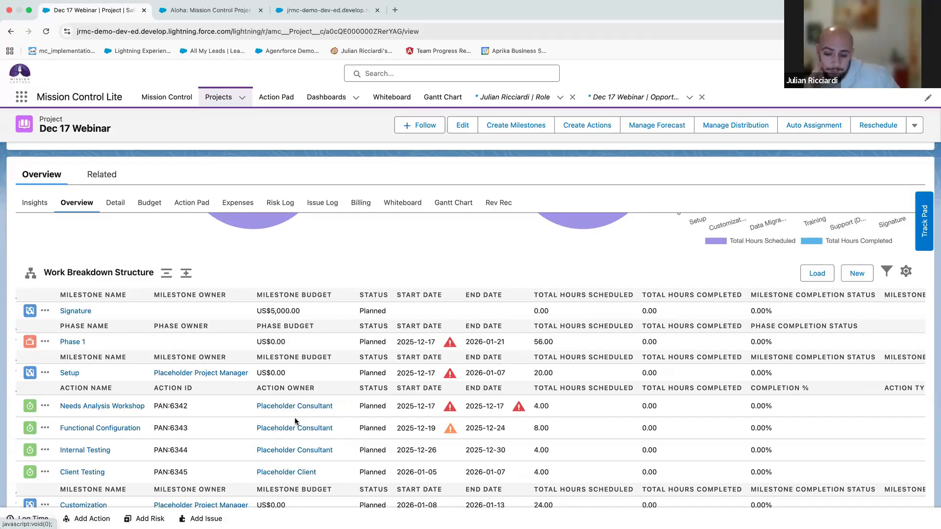
pyautogui.hscroll(5, 368, 400)
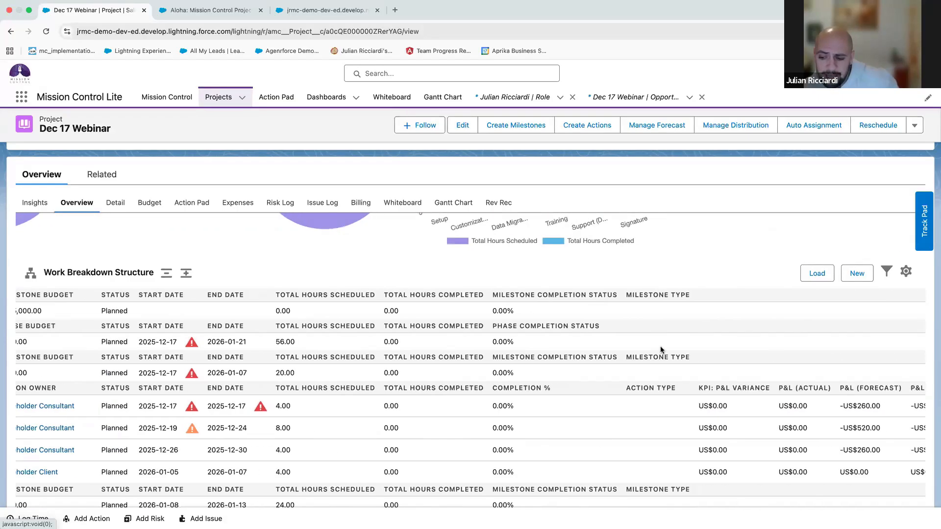
pyautogui.hscroll(5, 727, 392)
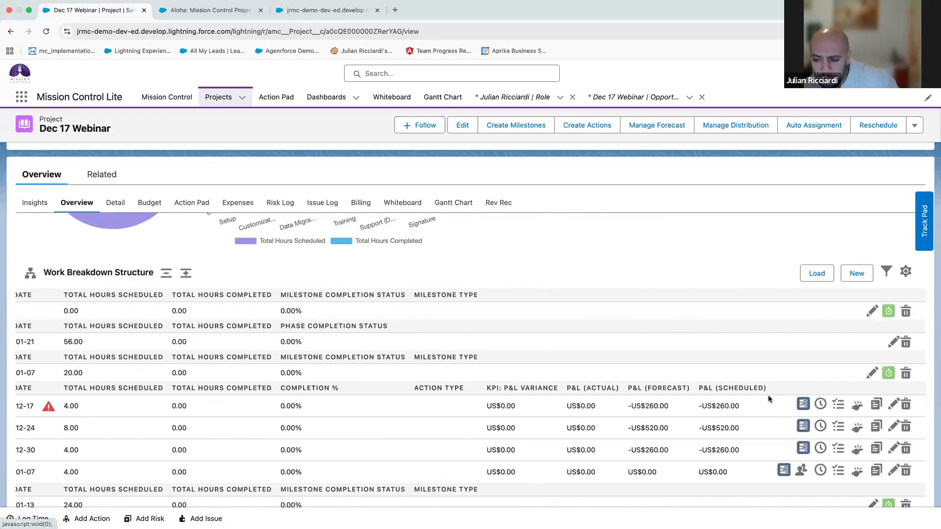
# Find potential resources for the Needs Analysis Workshop action, replace its placeholder owner with a consultant, and add another consultant and a project manager as contributors.
pyautogui.click(799, 404)
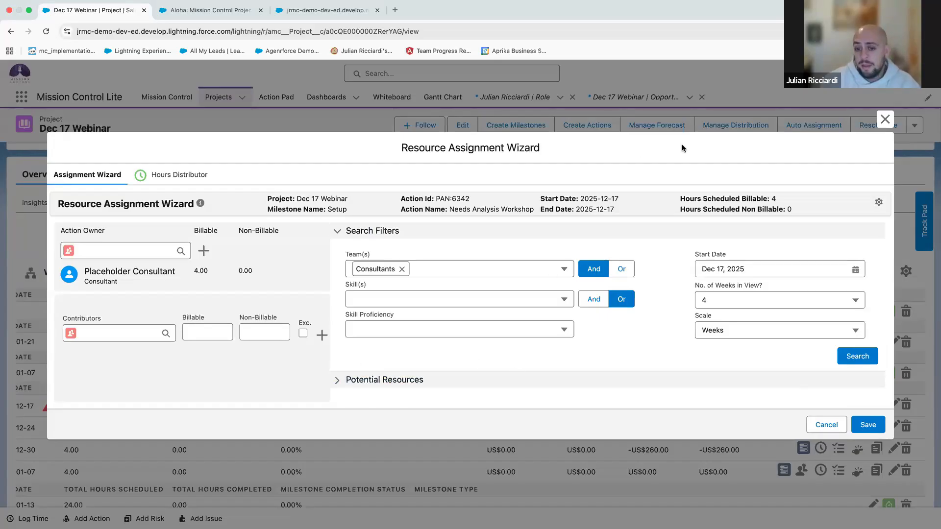
pyautogui.click(857, 357)
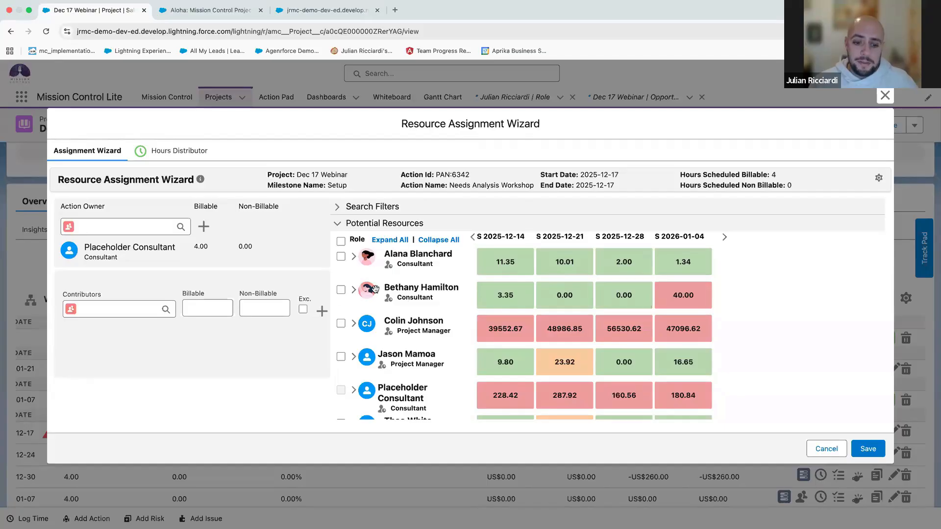
pyautogui.moveTo(367, 289); pyautogui.dragTo(144, 248)
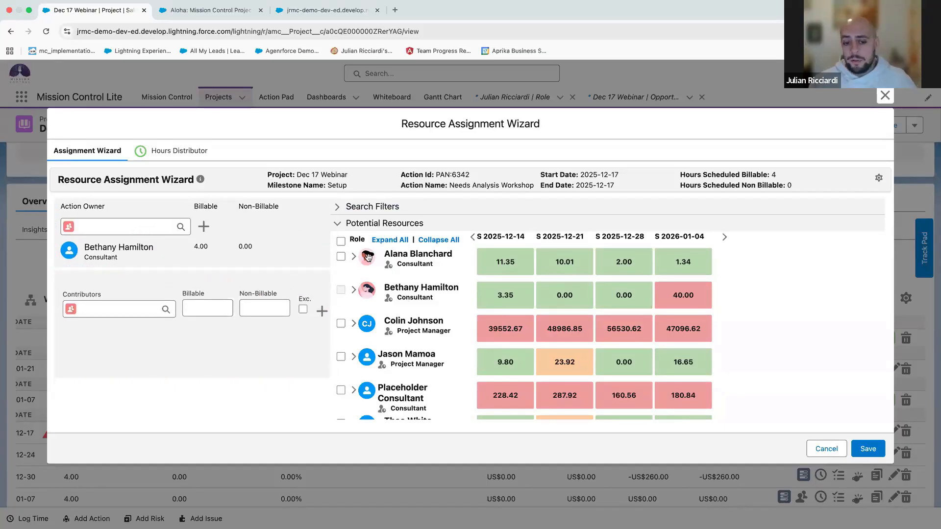
pyautogui.moveTo(367, 256); pyautogui.dragTo(158, 322)
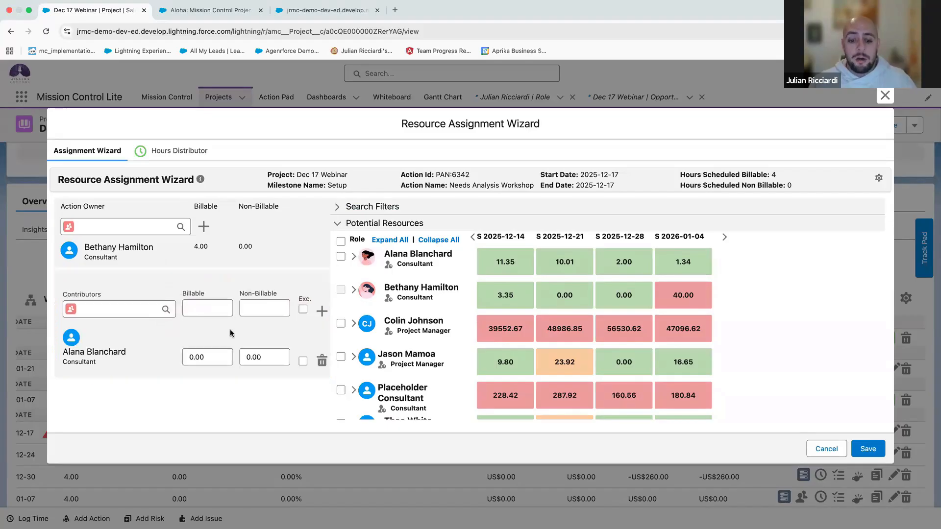
pyautogui.moveTo(190, 354); pyautogui.dragTo(162, 338)
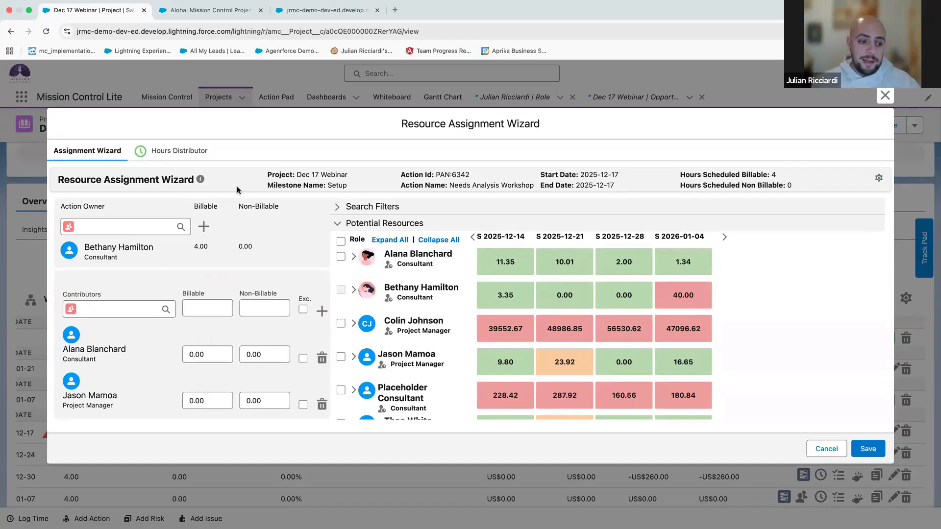
# Give both contributors 1 billable hour each, and close the Resource Assignment Wizard without saving.
pyautogui.click(204, 351)
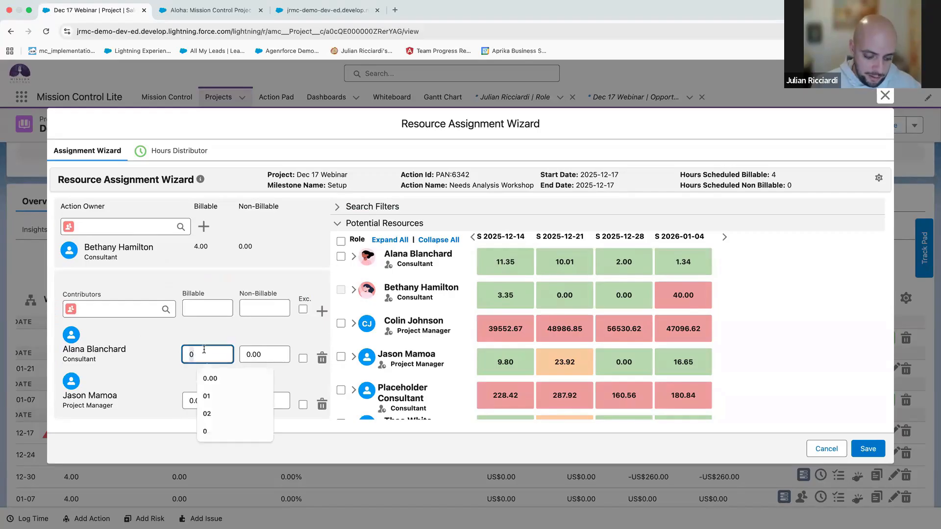
pyautogui.write('1')
pyautogui.click(193, 402)
pyautogui.write('1')
pyautogui.click(168, 382)
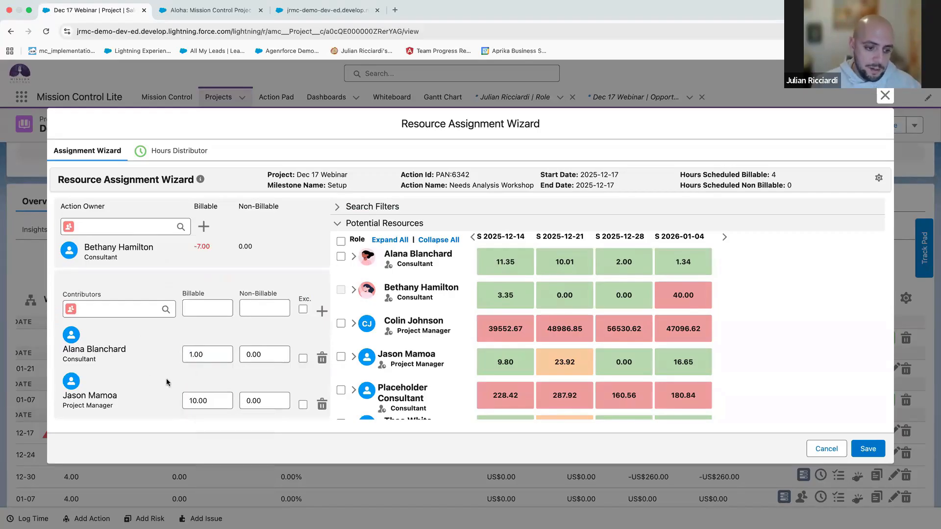
pyautogui.moveTo(199, 403); pyautogui.dragTo(159, 395)
pyautogui.write('1')
pyautogui.click(158, 394)
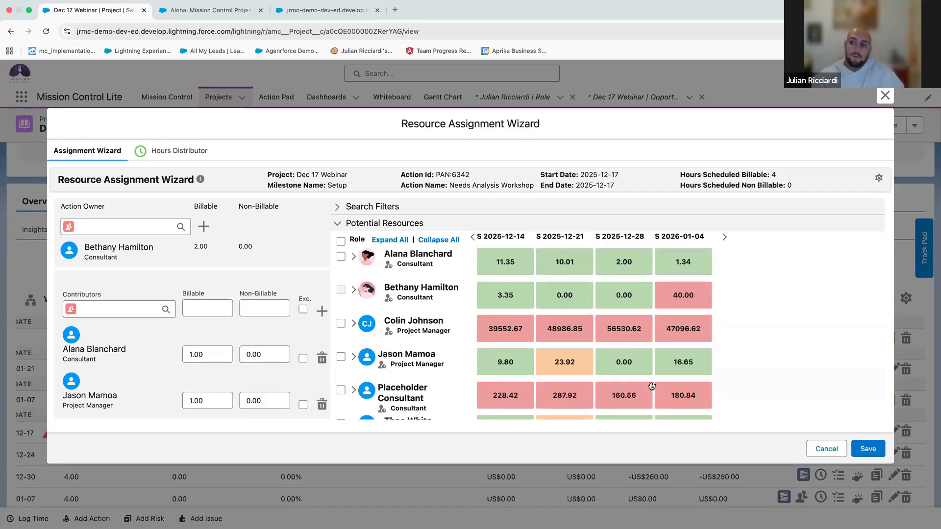
pyautogui.click(885, 96)
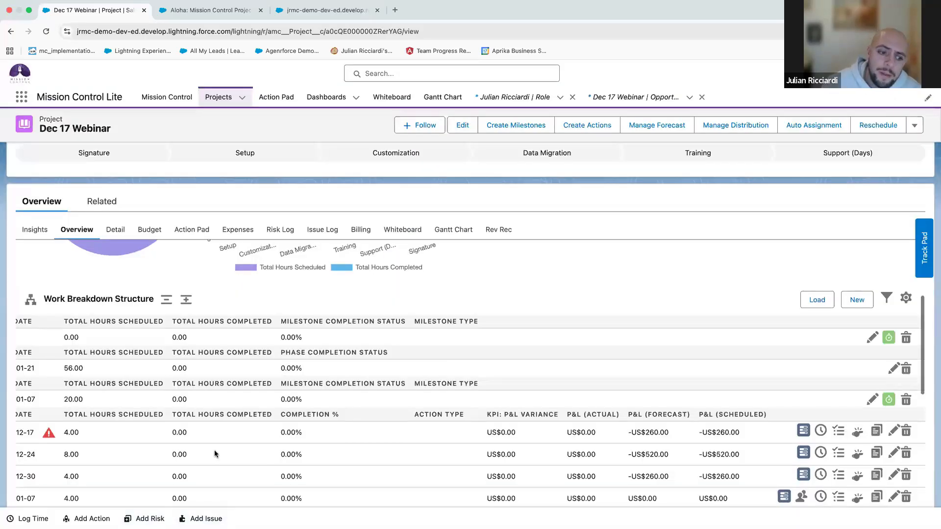
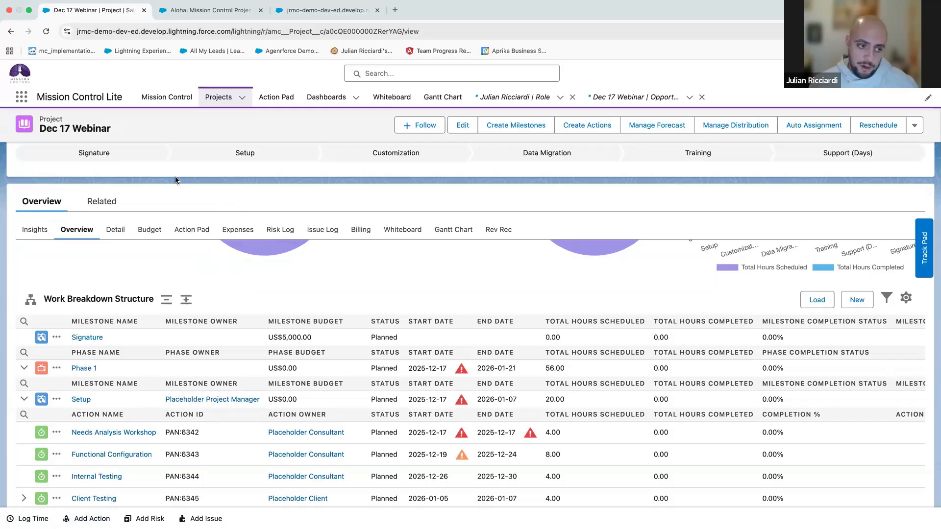
# Open the Scheduler and review the weekly Hours Total allocations by role.
pyautogui.click(23, 97)
pyautogui.write('sch')
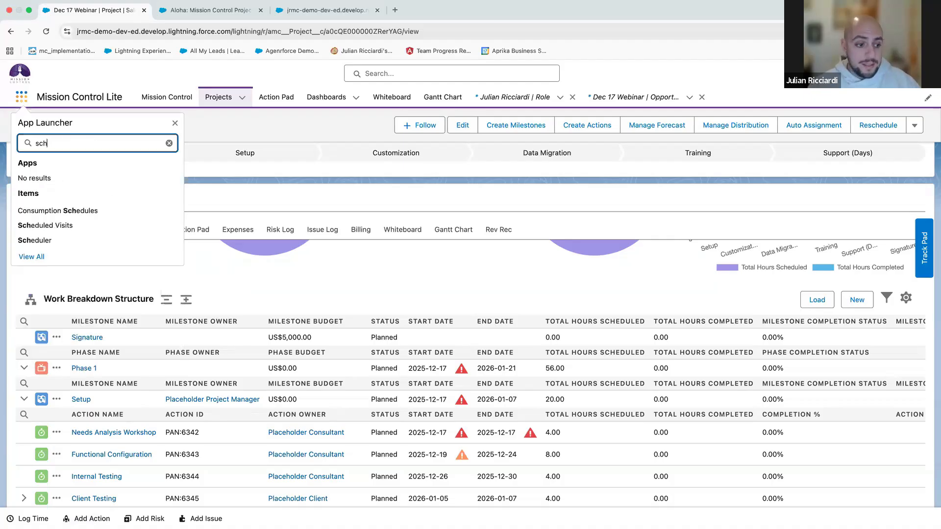
pyautogui.click(56, 240)
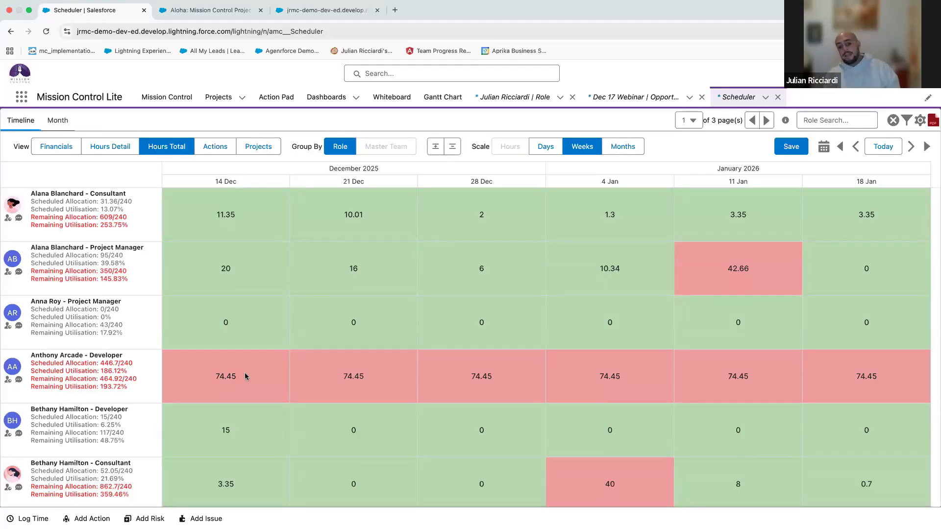
pyautogui.moveTo(247, 380)
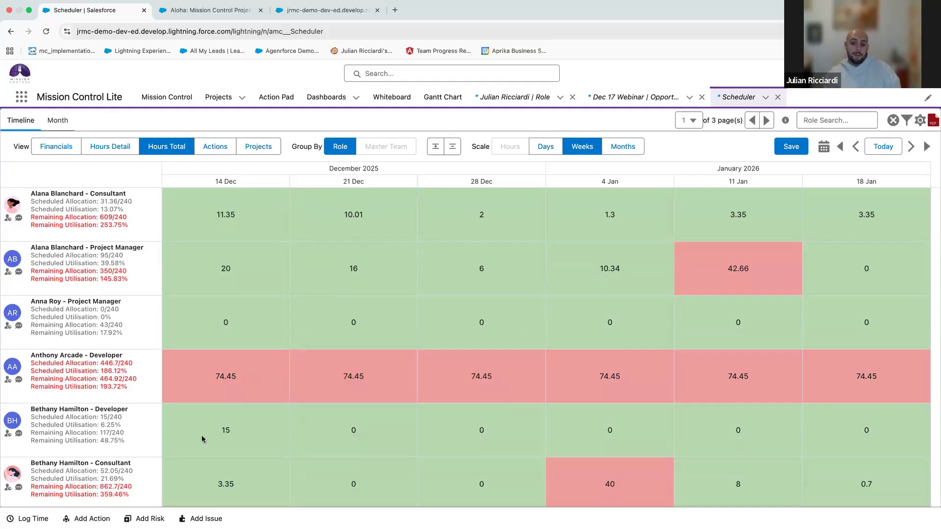
pyautogui.moveTo(192, 396)
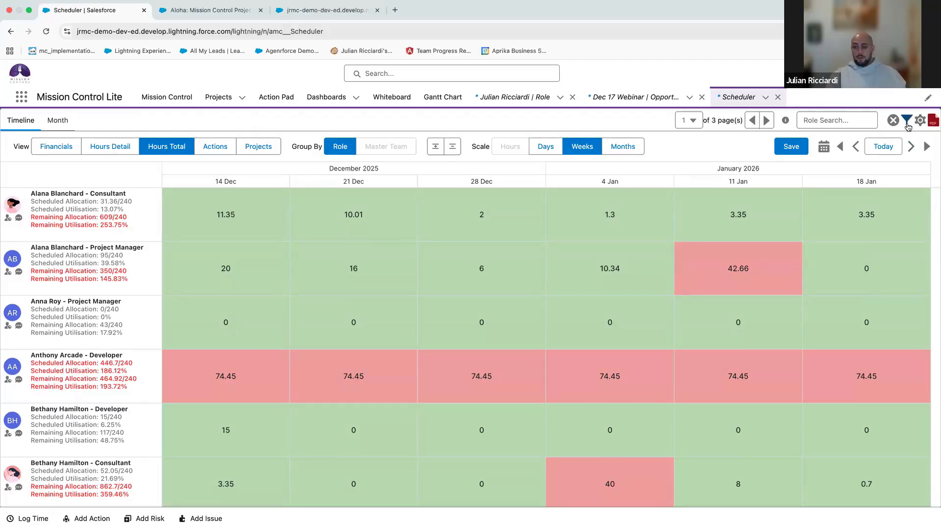
pyautogui.click(907, 121)
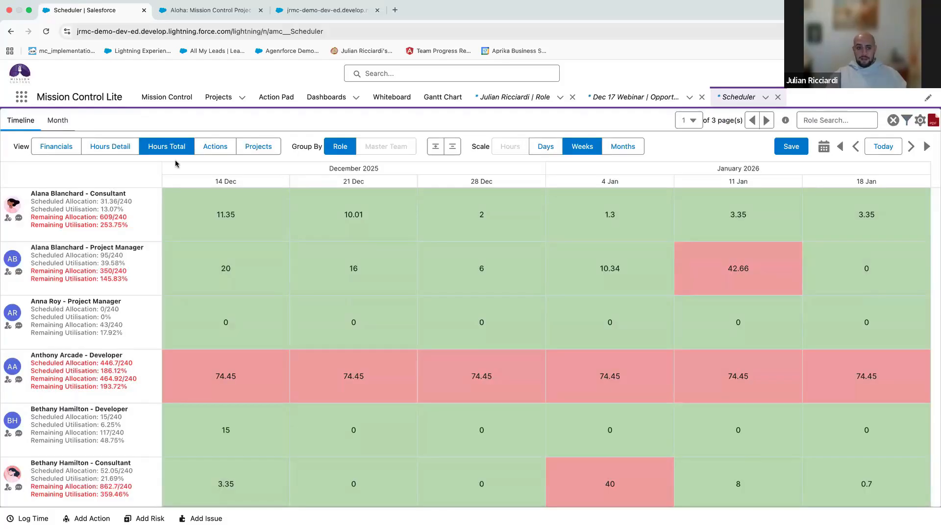
pyautogui.click(634, 121)
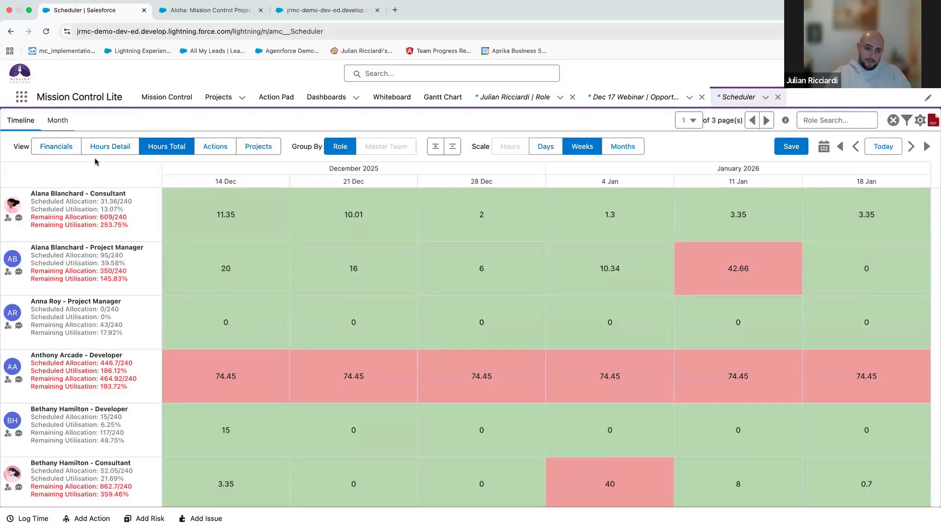
# In the Scheduler's Actions view, reassign the FedEx Communication action to the project manager above and the Deploy action to the developer above.
pyautogui.click(206, 144)
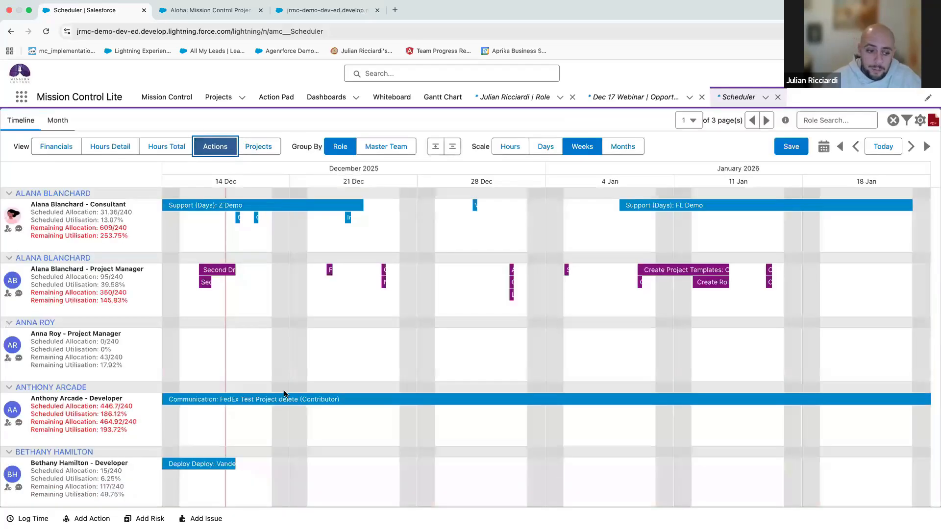
pyautogui.scroll(-2, 283, 390)
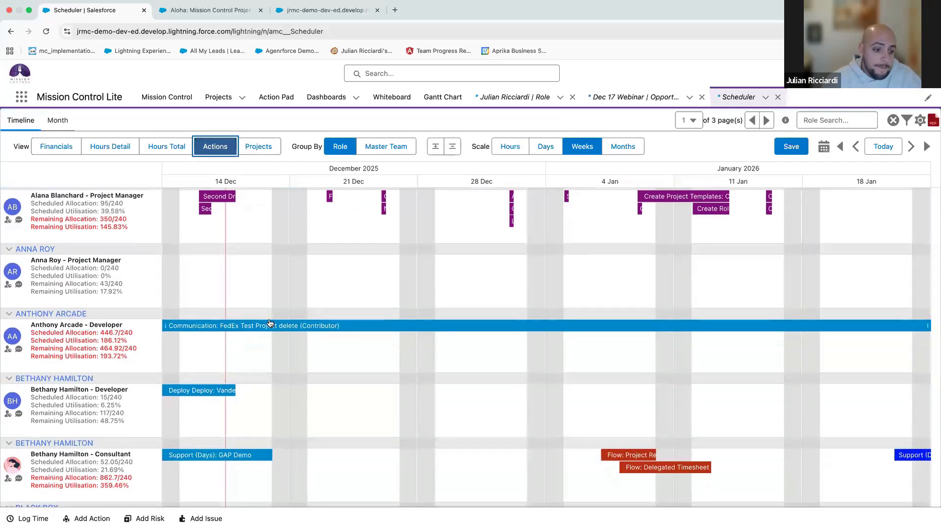
pyautogui.moveTo(269, 323)
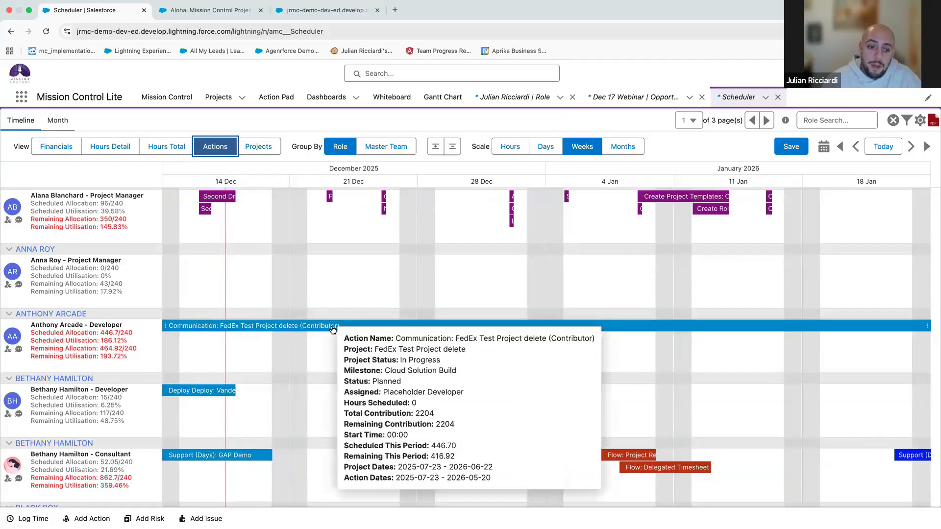
pyautogui.click(333, 305)
pyautogui.moveTo(332, 305); pyautogui.dragTo(331, 299)
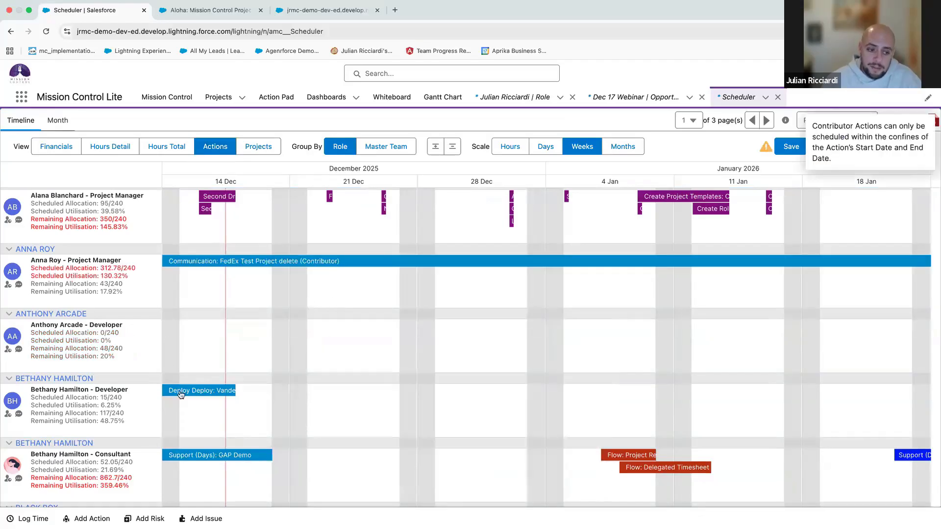
pyautogui.moveTo(180, 394); pyautogui.dragTo(189, 354)
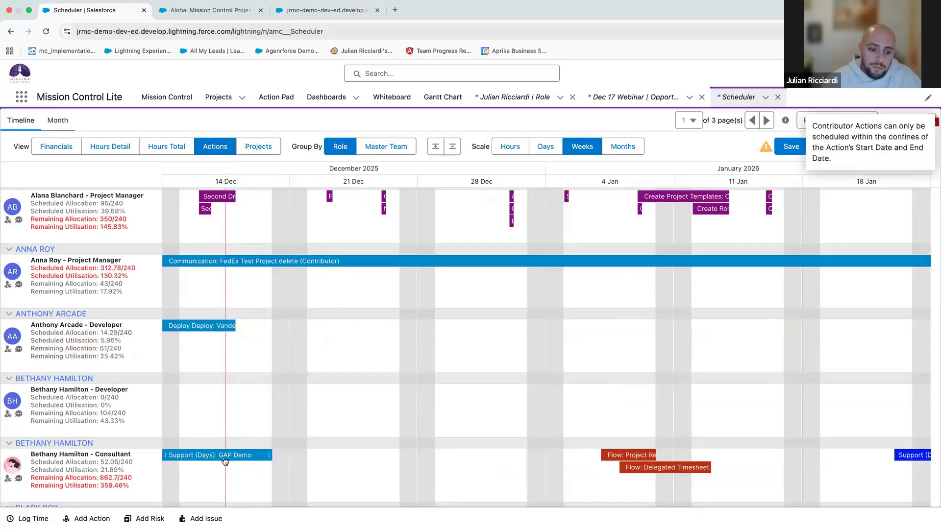
# Reassign the consultant's Support (Days): GAP Demo action to the project manager holding the FedEx Communication action, starting about 19 December, and look through the other roles.
pyautogui.moveTo(225, 460); pyautogui.dragTo(440, 314)
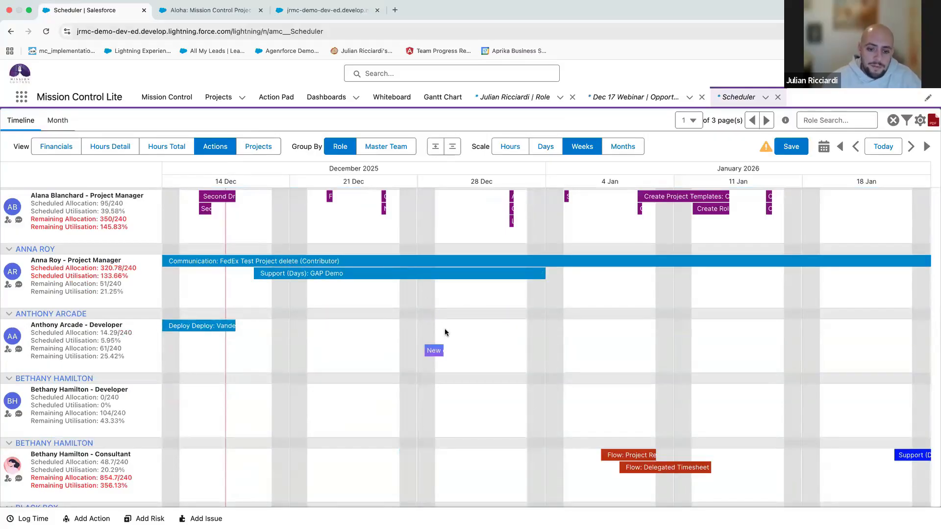
pyautogui.click(440, 324)
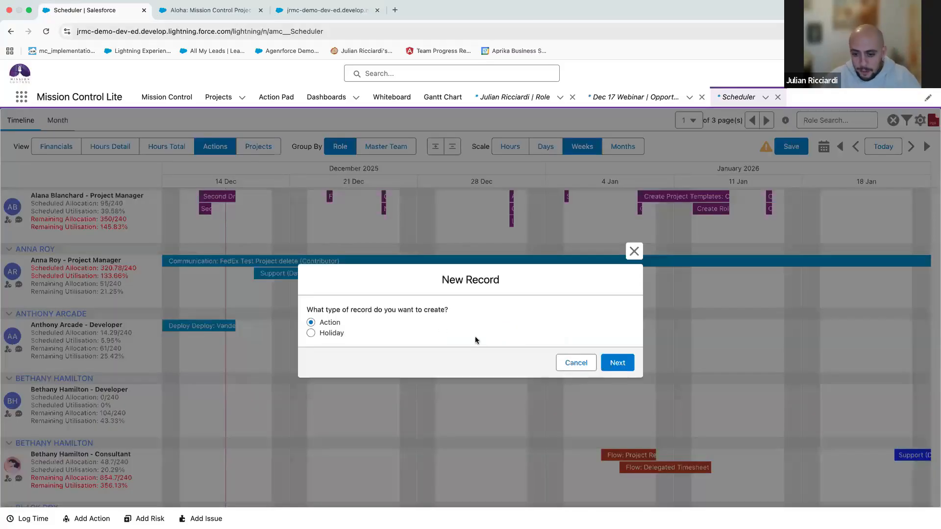
pyautogui.click(558, 361)
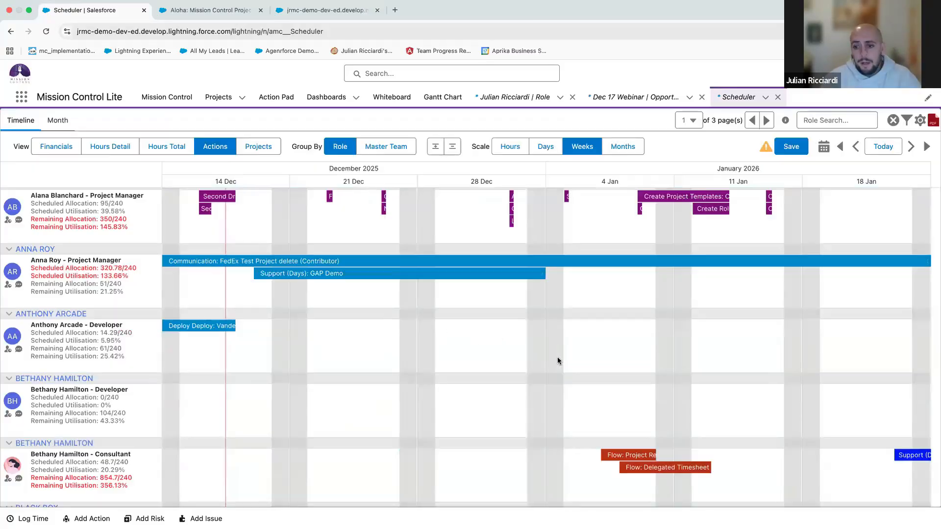
pyautogui.click(454, 350)
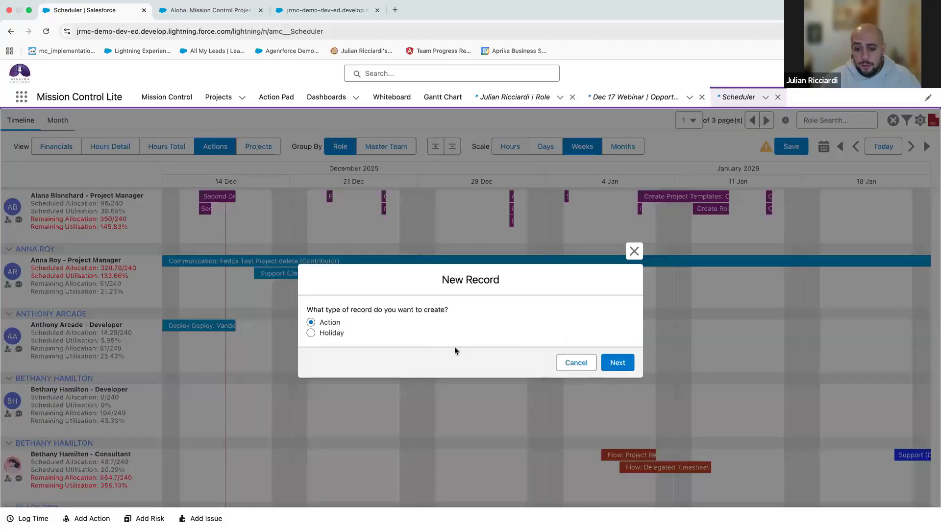
pyautogui.click(633, 253)
pyautogui.scroll(-10, 559, 333)
pyautogui.scroll(-15, 557, 336)
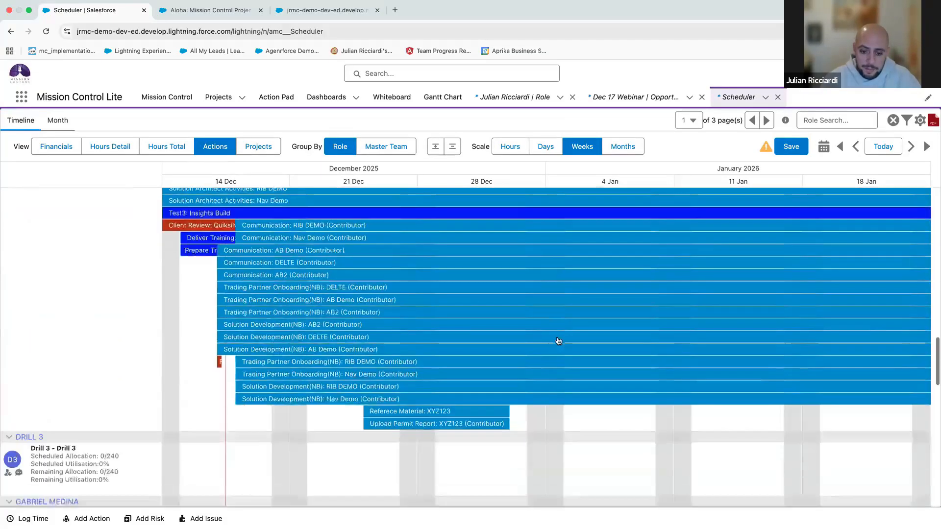
pyautogui.scroll(1, 538, 333)
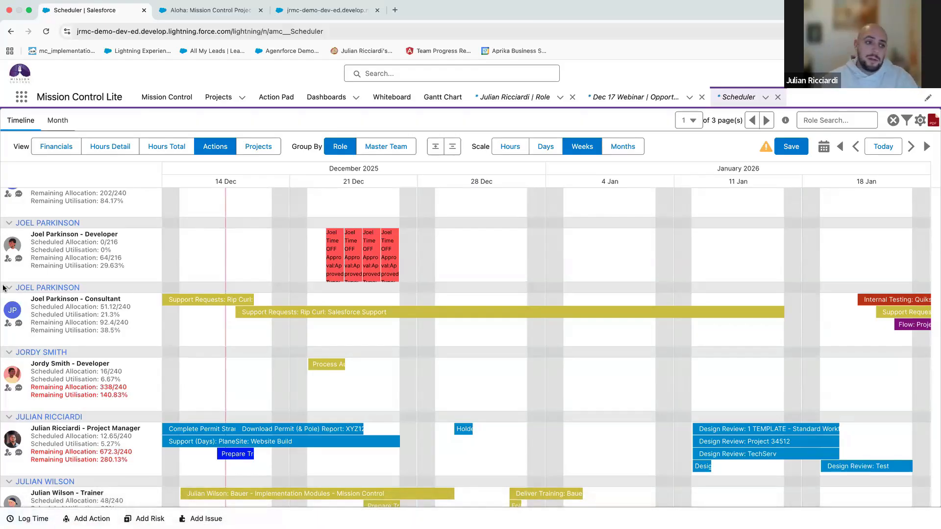
# Find Programs in the App Launcher, open the Demo (Program) record and show its projects.
pyautogui.click(20, 100)
pyautogui.write('progr')
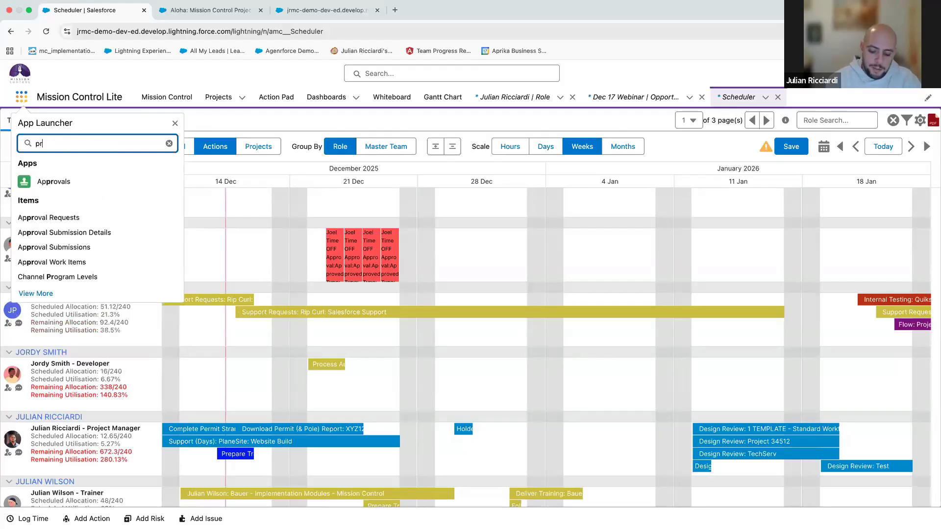
pyautogui.press('Down')
pyautogui.press('Down')
pyautogui.press('Down')
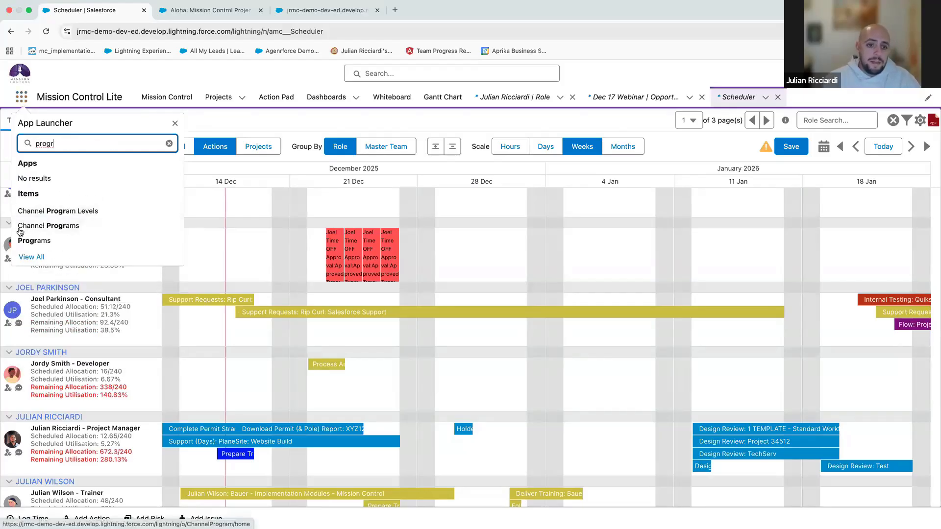
pyautogui.click(47, 245)
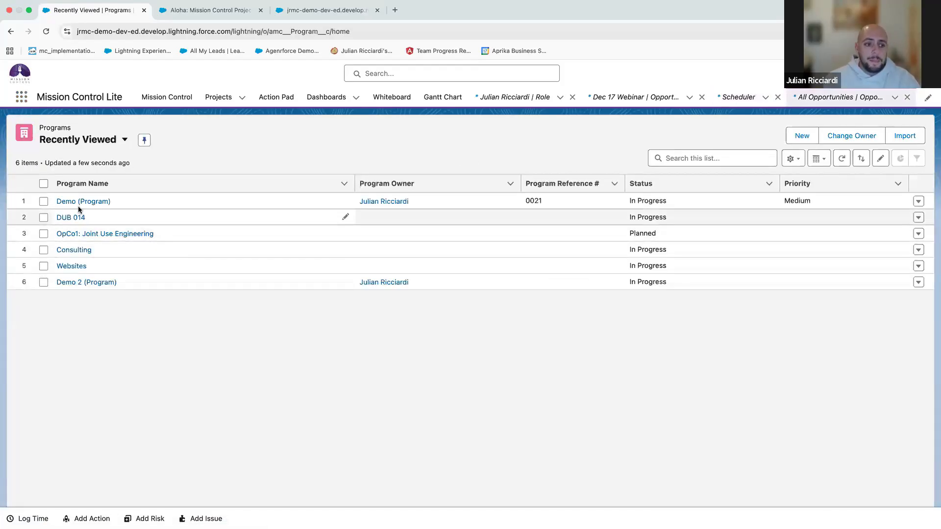
pyautogui.click(78, 203)
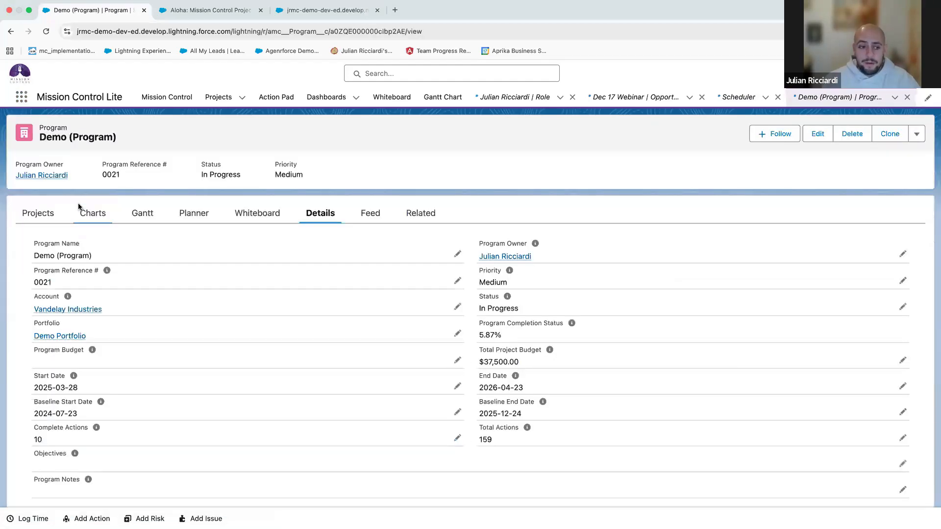
pyautogui.click(43, 214)
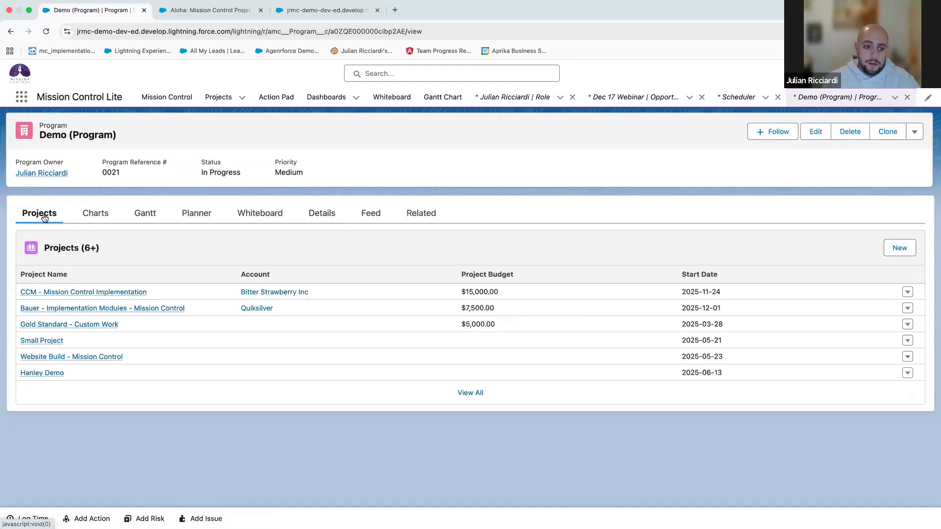
pyautogui.moveTo(54, 374)
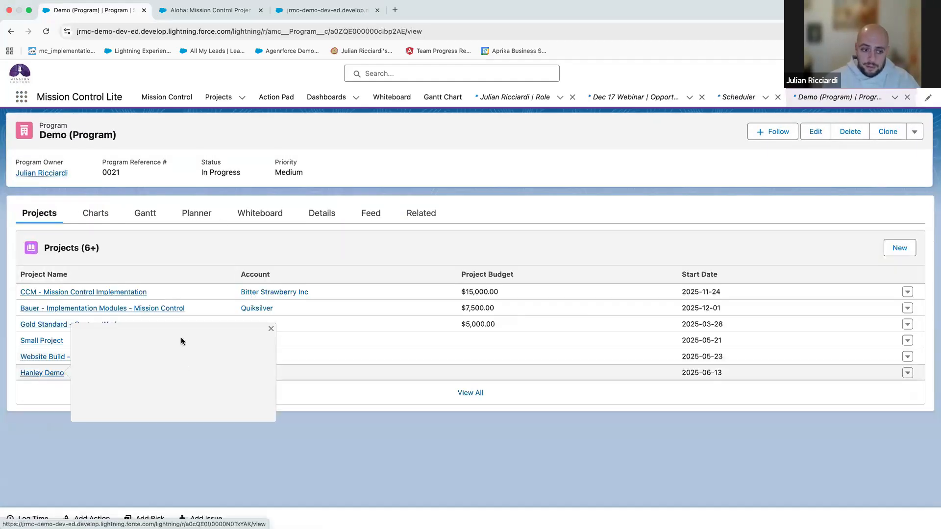
# Review the program's charts for budget, requirements, overdue milestones, actions, resource allocation, hours and risks.
pyautogui.click(97, 219)
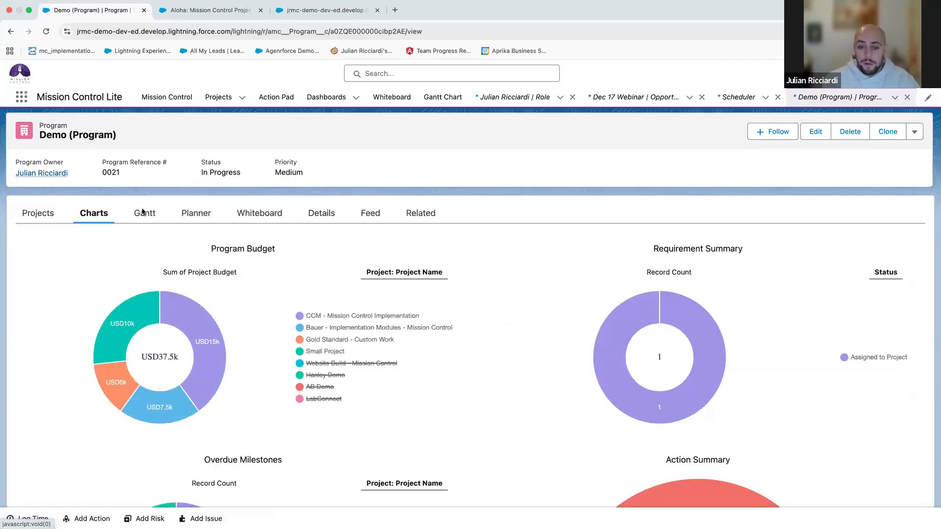
pyautogui.moveTo(188, 405)
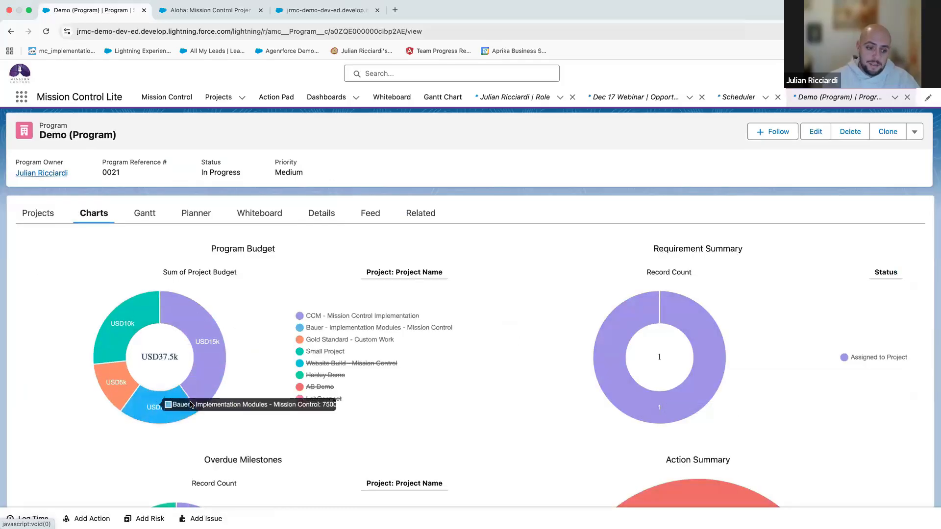
pyautogui.scroll(-3, 190, 408)
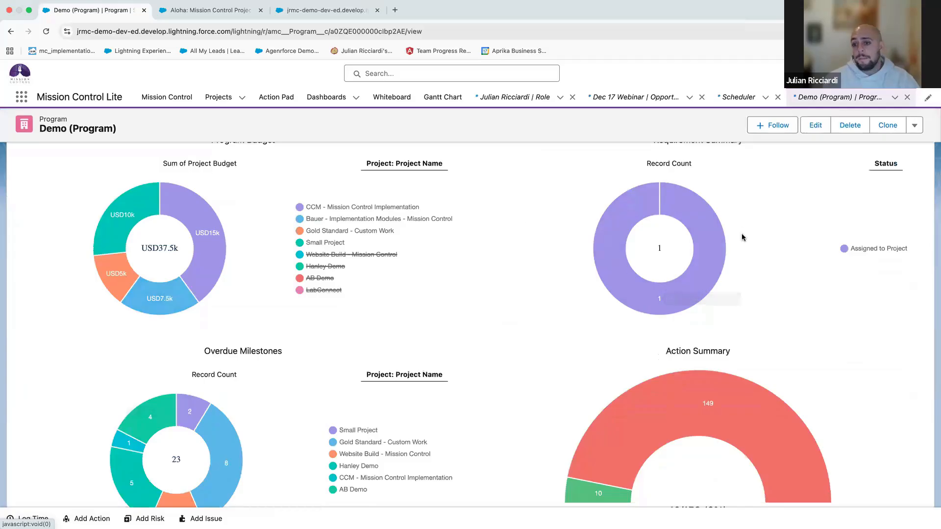
pyautogui.scroll(-3, 277, 458)
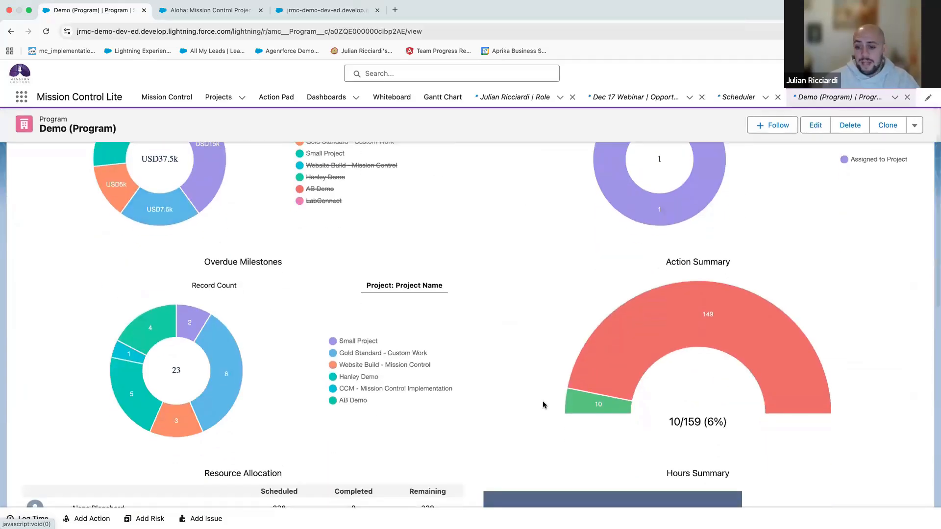
pyautogui.scroll(-3, 543, 404)
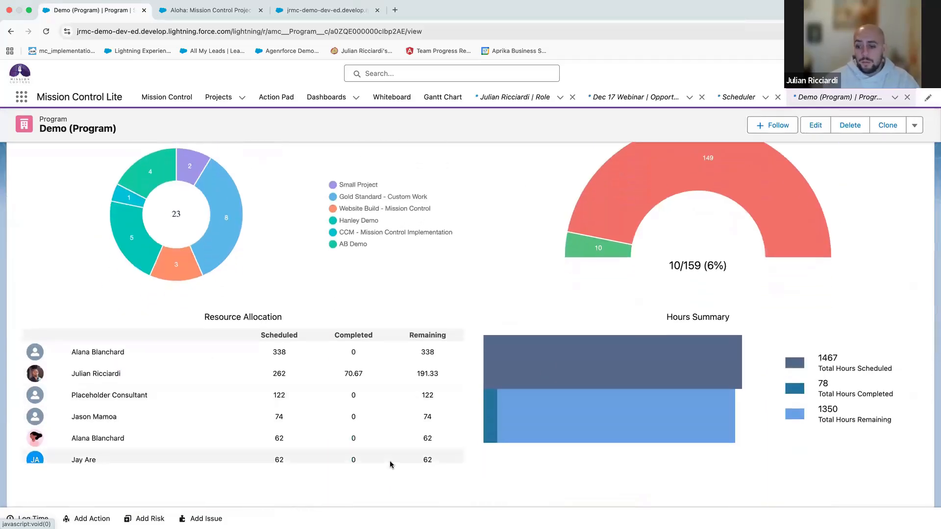
pyautogui.scroll(-5, 475, 470)
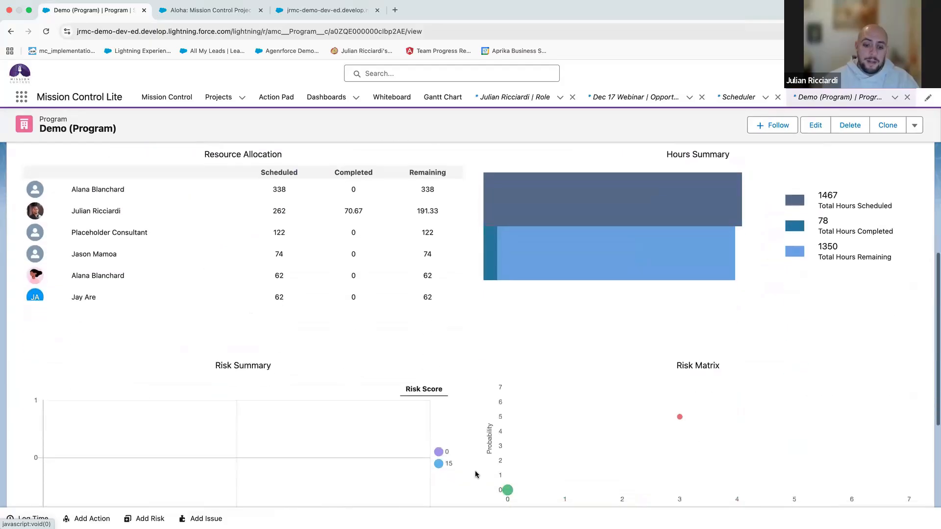
pyautogui.scroll(10, 477, 473)
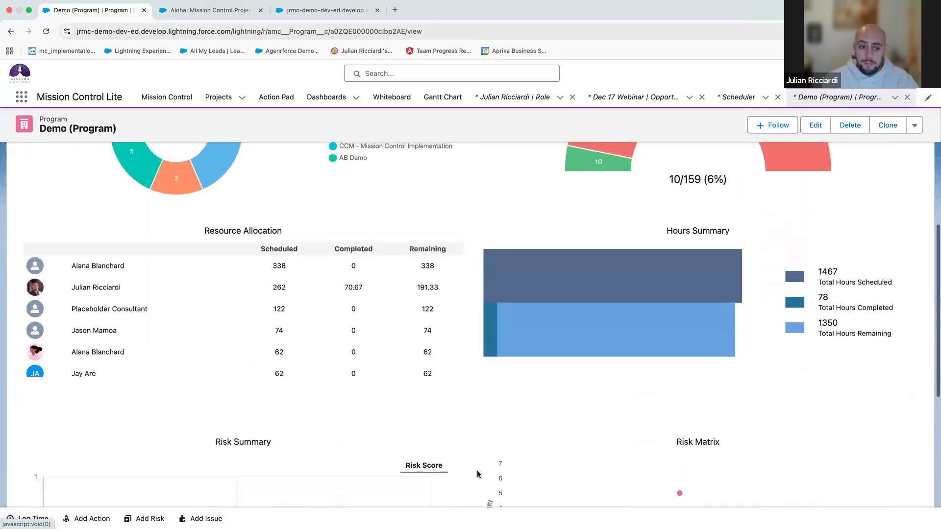
pyautogui.scroll(3, 477, 475)
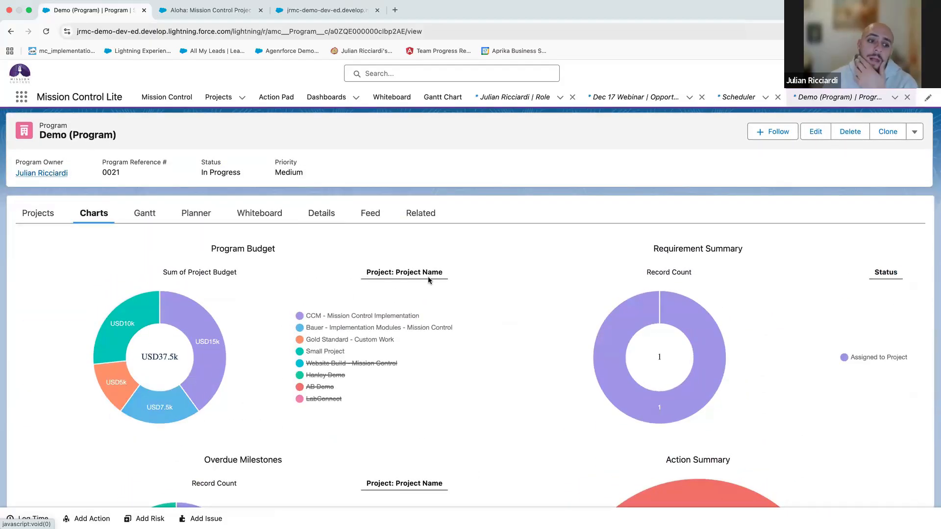
# Open the program's Gantt chart, zoom out to a monthly timescale, narrow the record grid to the names and expand the program's projects.
pyautogui.click(142, 207)
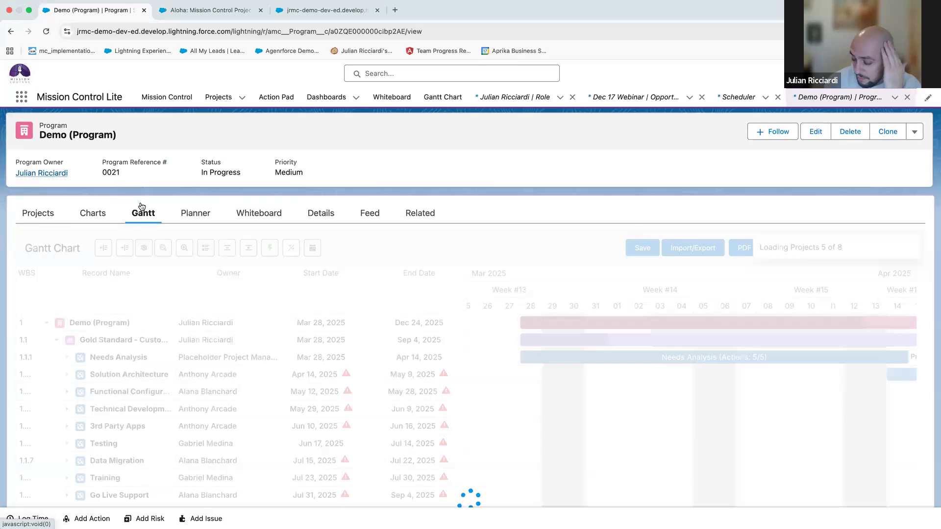
pyautogui.scroll(-5, 140, 205)
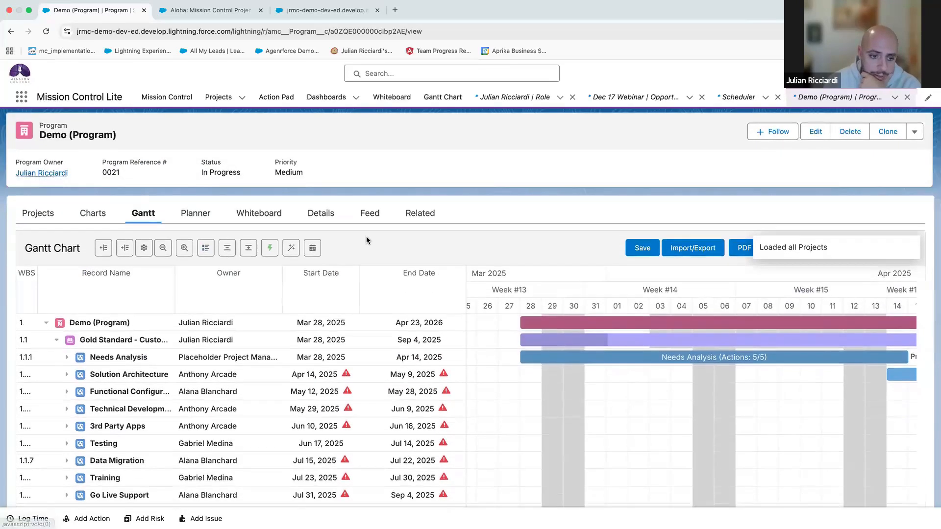
pyautogui.click(156, 253)
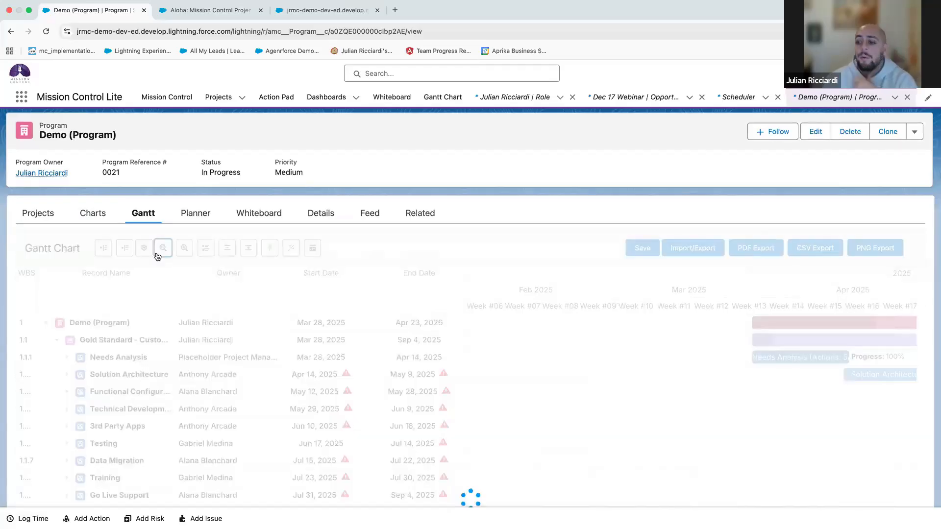
pyautogui.moveTo(335, 281); pyautogui.dragTo(324, 289)
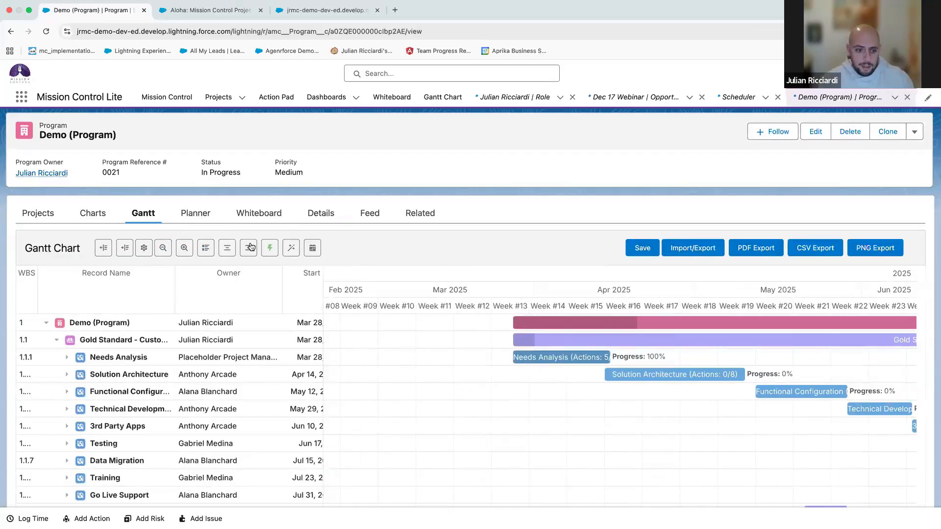
pyautogui.click(227, 247)
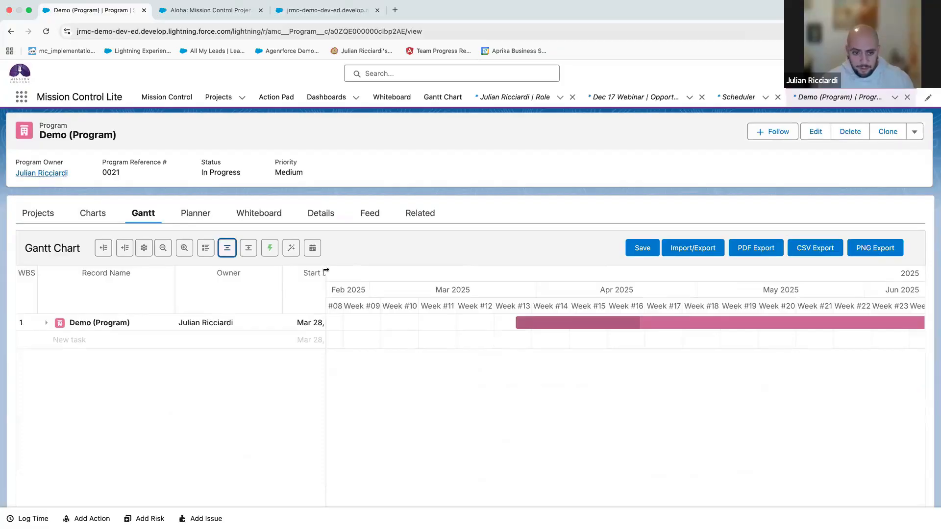
pyautogui.moveTo(326, 273); pyautogui.dragTo(153, 272)
pyautogui.click(163, 248)
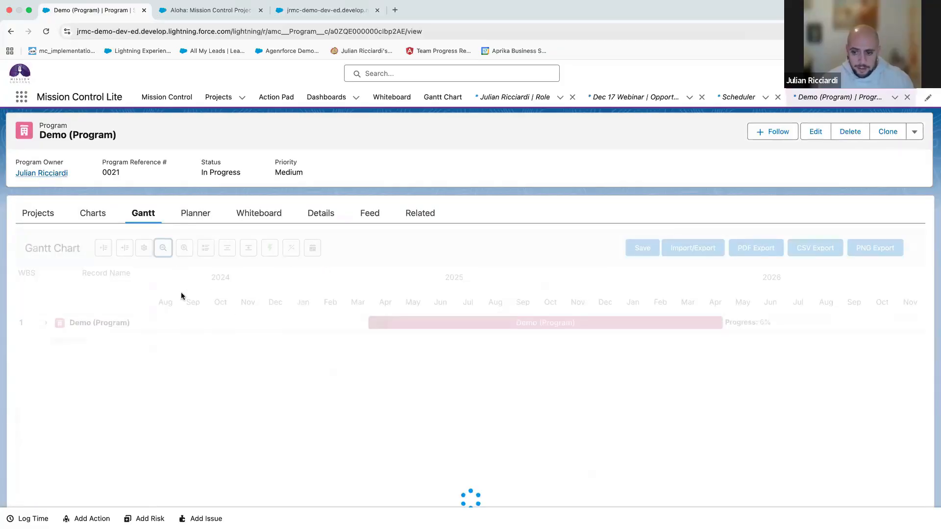
pyautogui.click(248, 249)
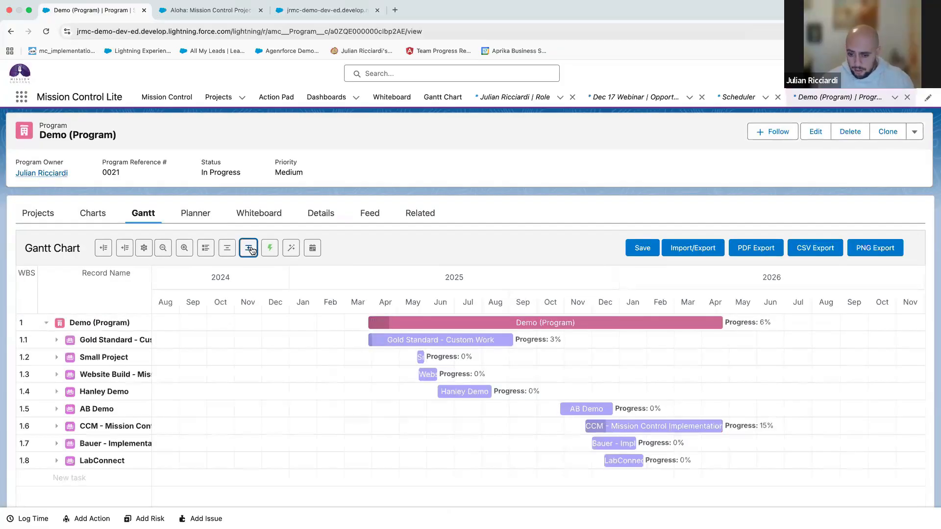
# Reschedule the Website Build - Mission Control project on the Gantt chart to start about mid-July 2025.
pyautogui.scroll(-3, 440, 366)
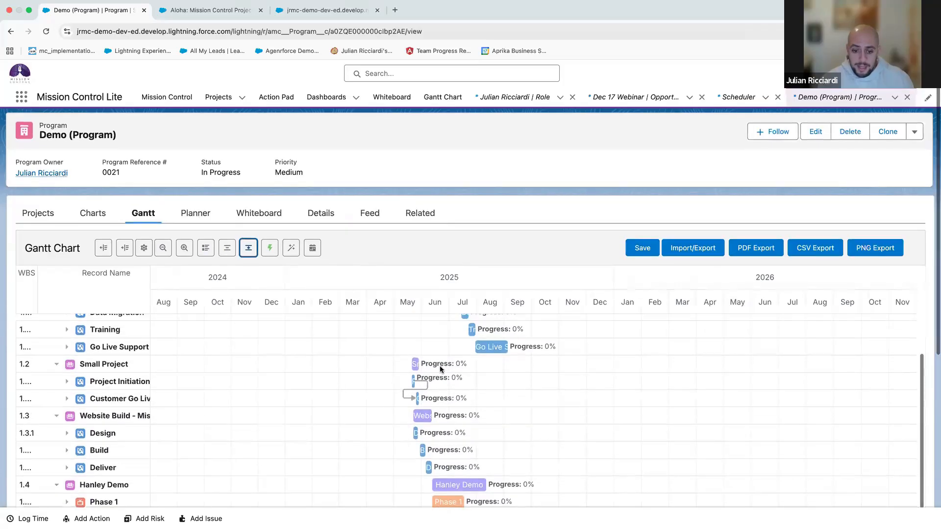
pyautogui.scroll(-2, 440, 366)
pyautogui.scroll(1, 431, 377)
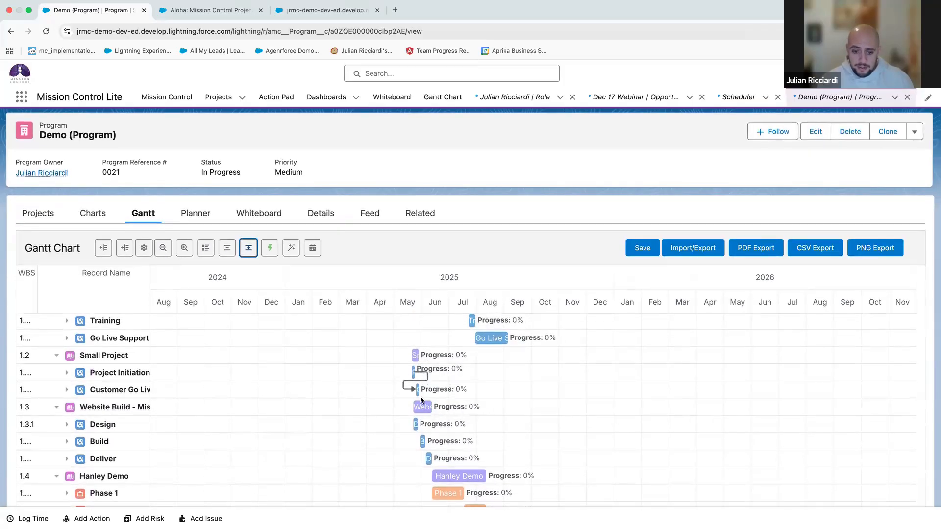
pyautogui.moveTo(421, 407); pyautogui.dragTo(474, 408)
pyautogui.scroll(-3, 474, 411)
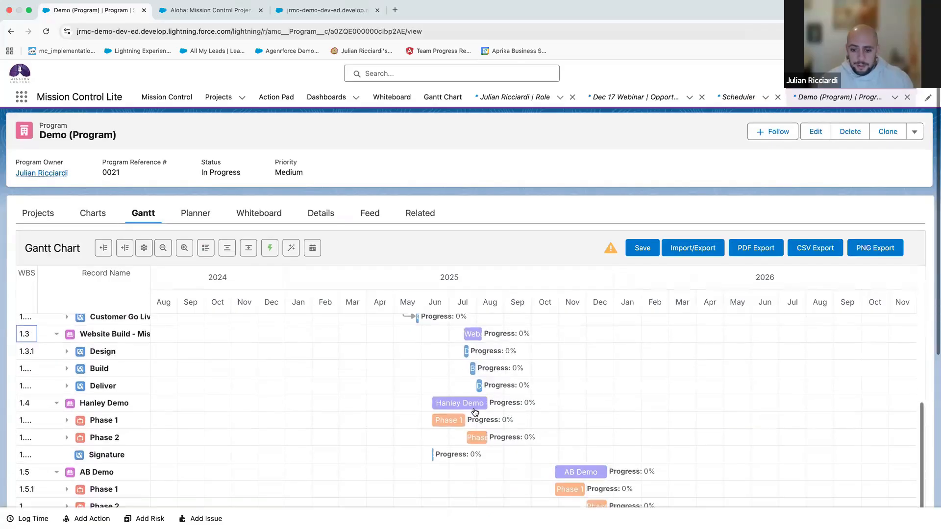
pyautogui.scroll(-1, 478, 395)
# Make the Website Build's Design milestone dependent on the Gold Standard project's Go Live Support, and shift Go Live Support to about March 2026 and back to August 2025.
pyautogui.scroll(8, 490, 378)
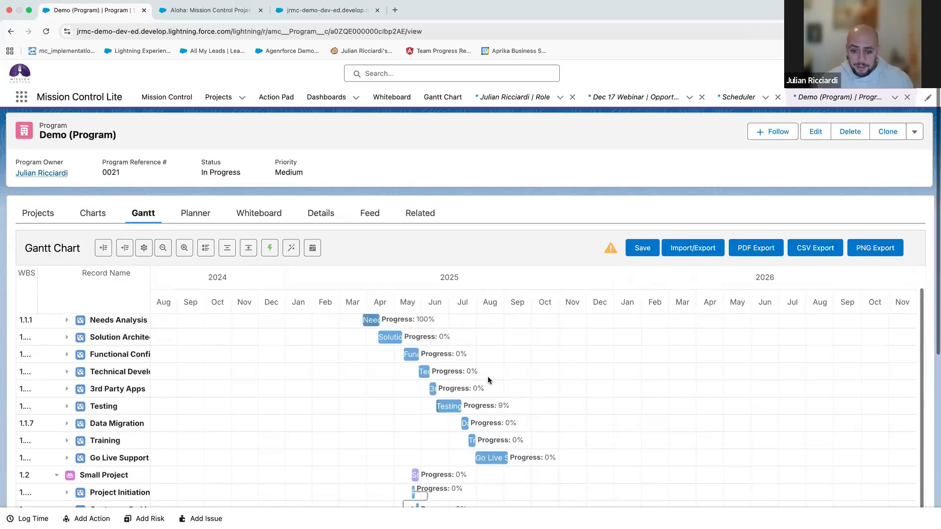
pyautogui.scroll(-5, 487, 377)
pyautogui.moveTo(514, 361)
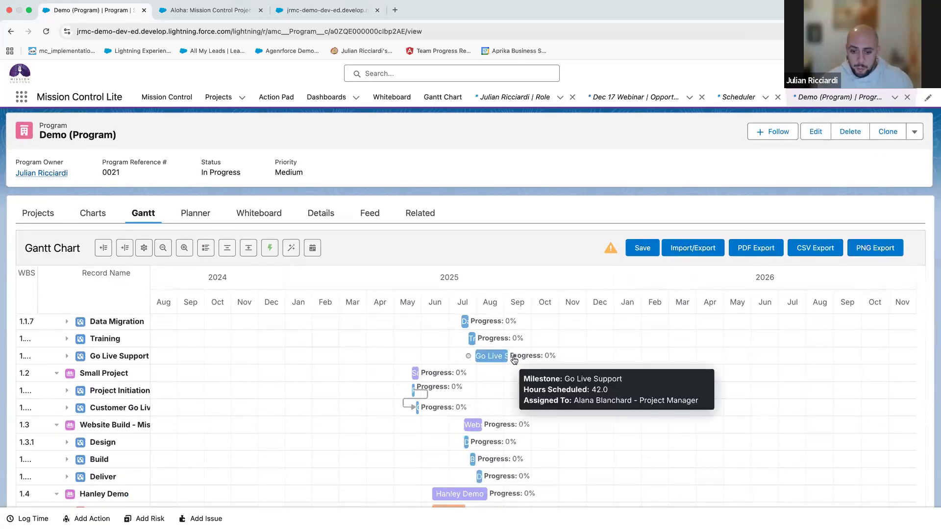
pyautogui.moveTo(514, 360); pyautogui.dragTo(463, 442)
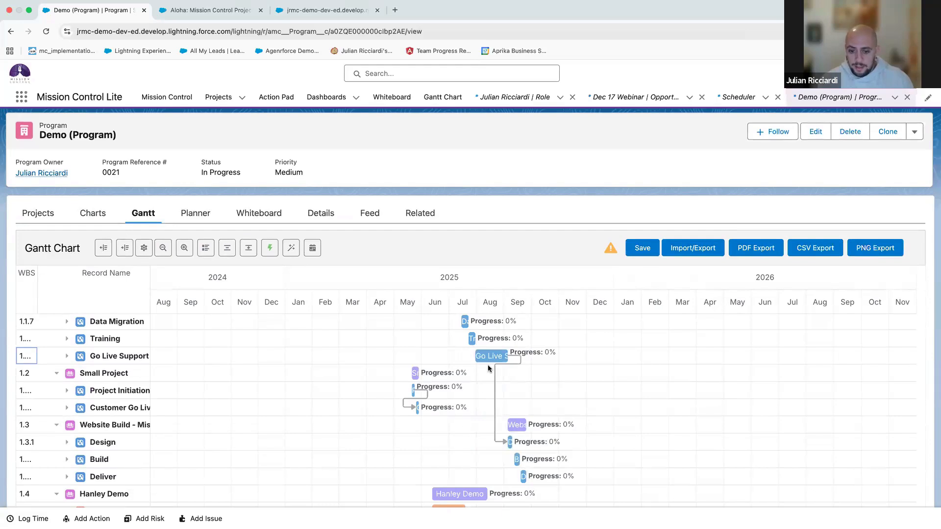
pyautogui.moveTo(489, 357); pyautogui.dragTo(687, 357)
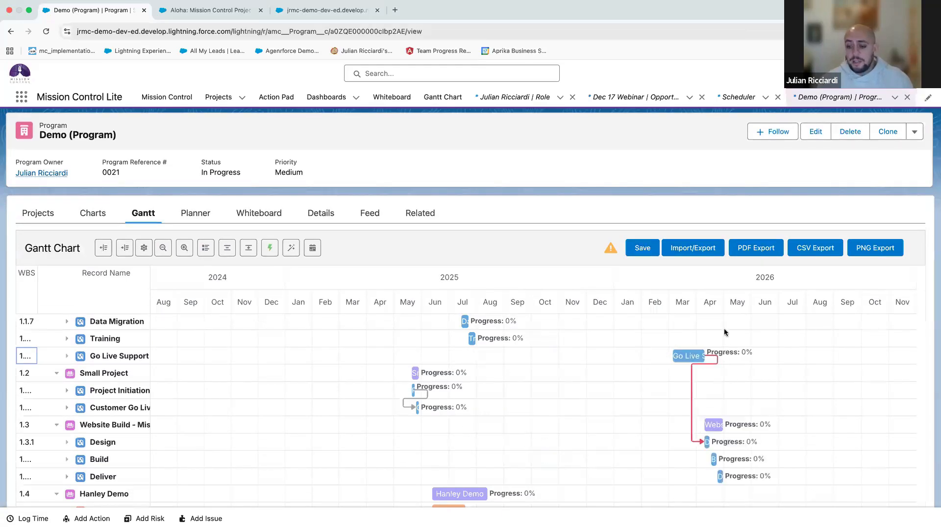
pyautogui.moveTo(686, 356); pyautogui.dragTo(466, 364)
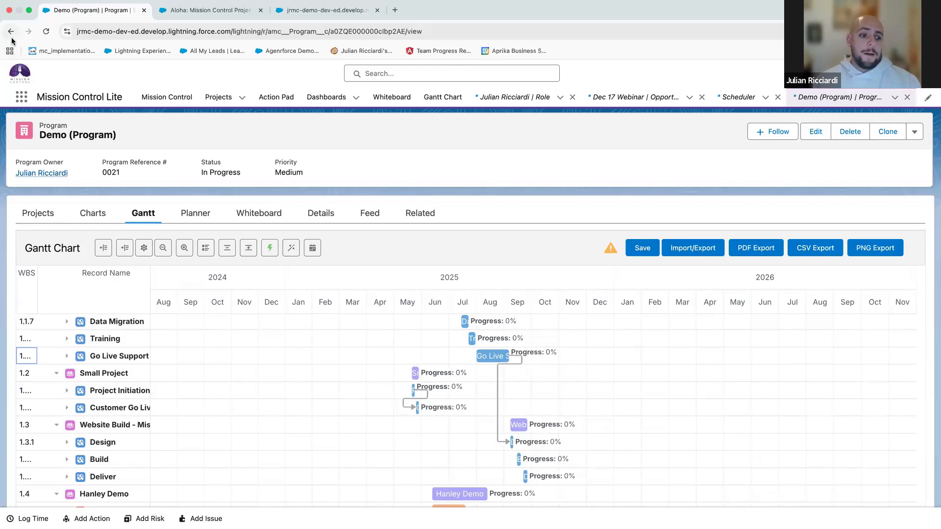
# Search for "we" and open the Dec 17 Webinar project.
pyautogui.click(424, 75)
pyautogui.write('we')
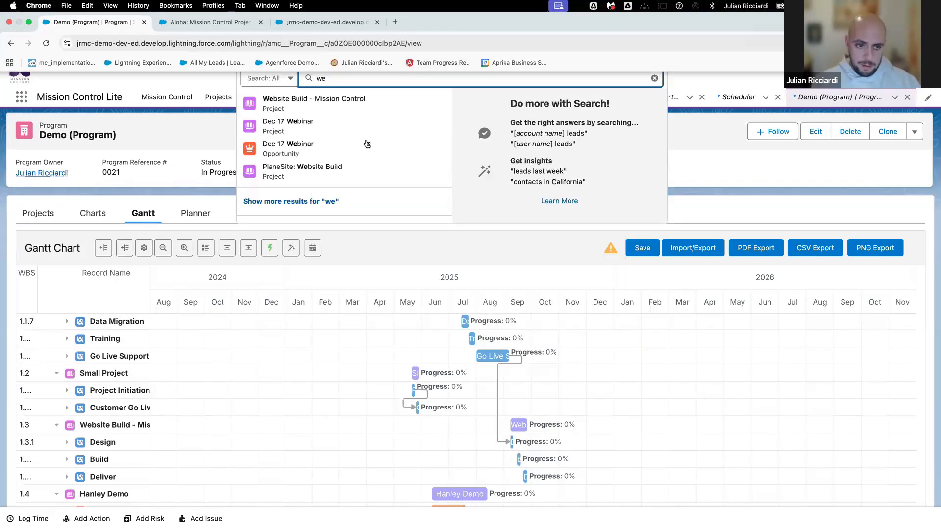
pyautogui.click(330, 120)
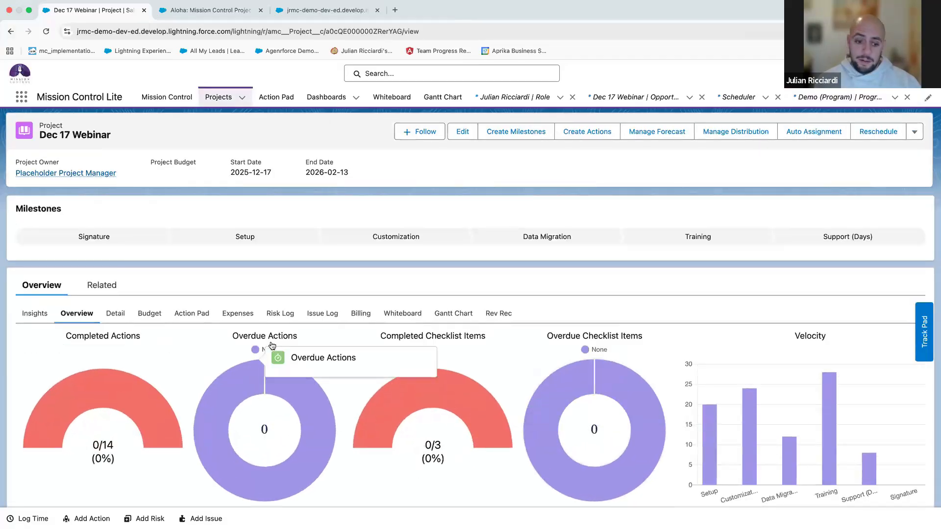
# Review the Log Time form for the Needs Analysis Workshop action and the general Log Time form without logging any hours.
pyautogui.scroll(-10, 157, 439)
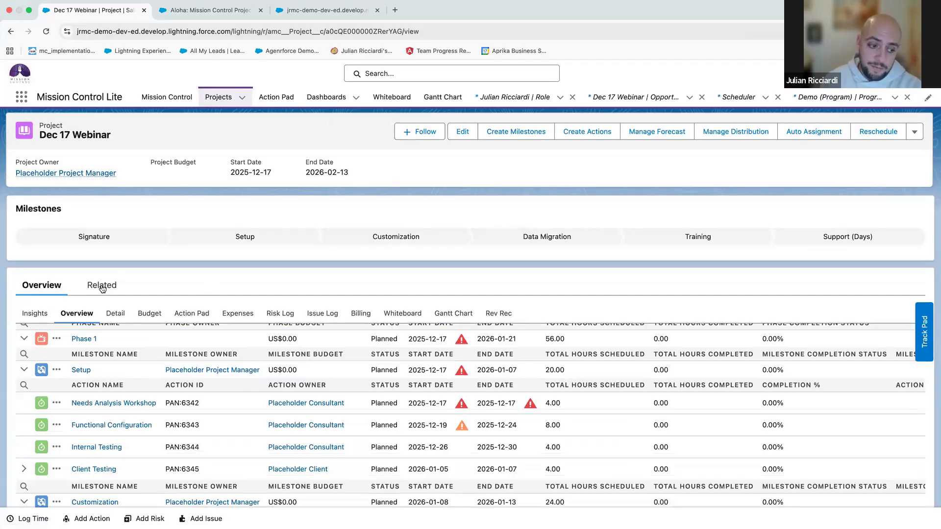
pyautogui.hscroll(10, 614, 403)
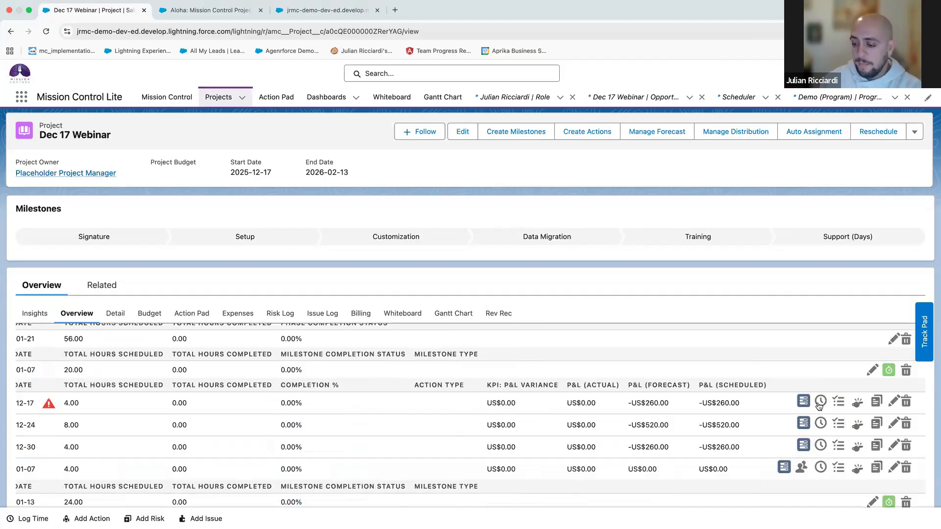
pyautogui.click(819, 402)
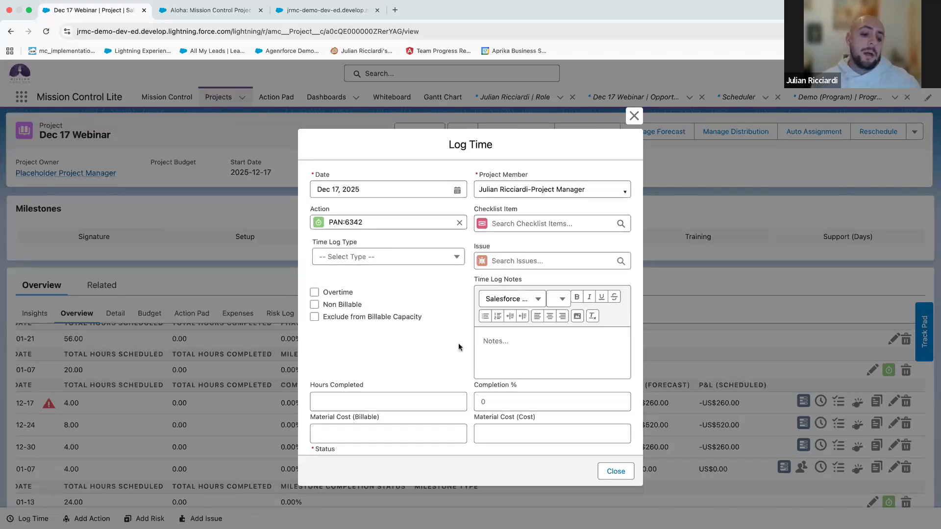
pyautogui.scroll(-3, 459, 347)
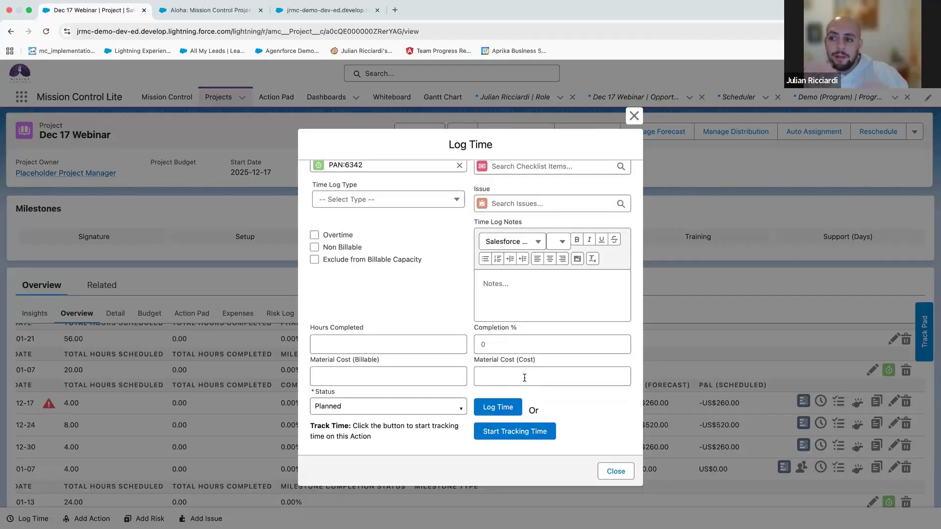
pyautogui.click(634, 118)
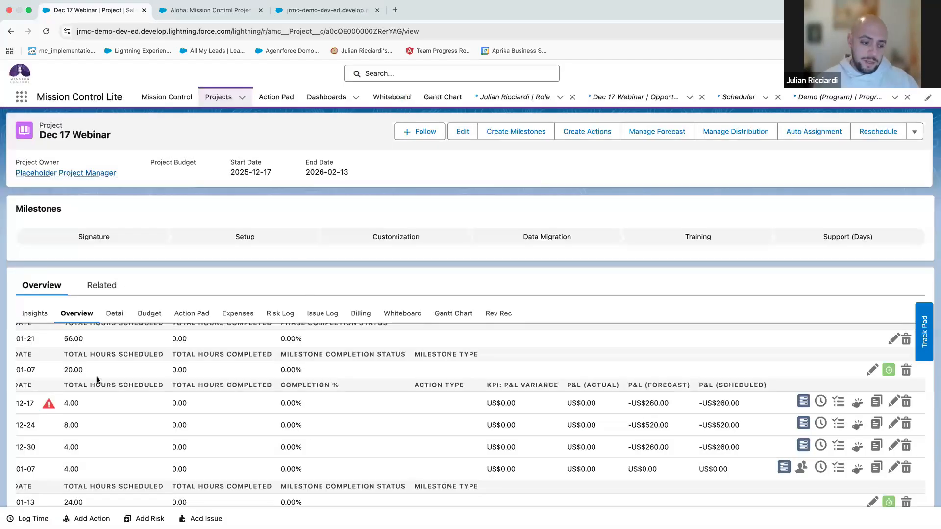
pyautogui.click(28, 518)
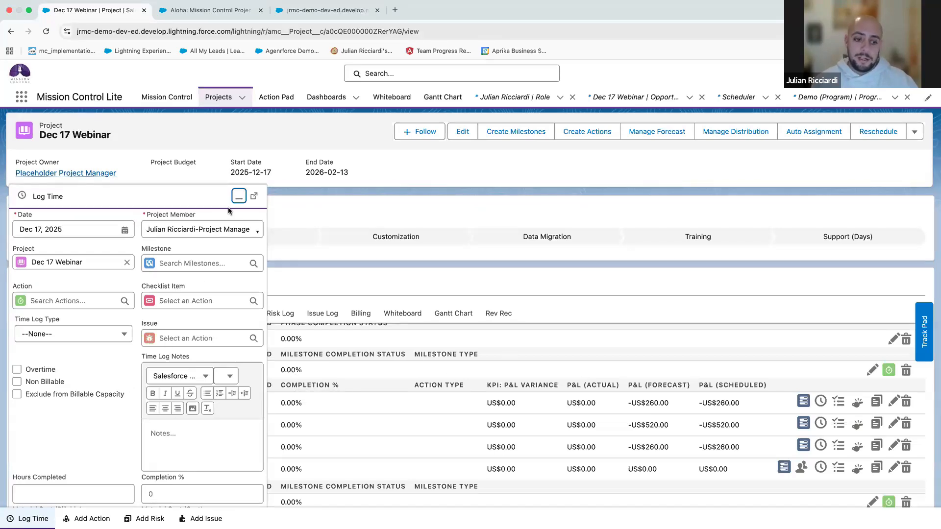
pyautogui.click(239, 196)
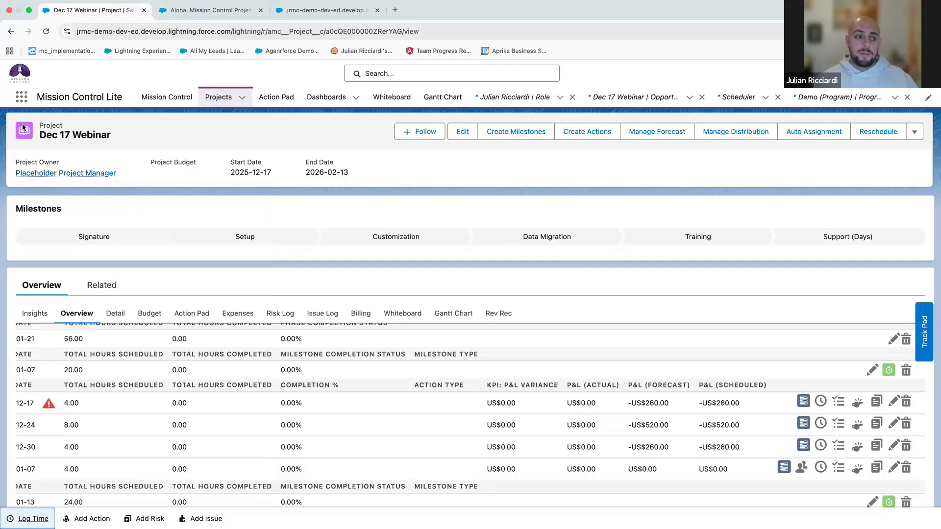
# Search the app launcher for "time" and open the Timesheet.
pyautogui.click(21, 96)
pyautogui.write('time')
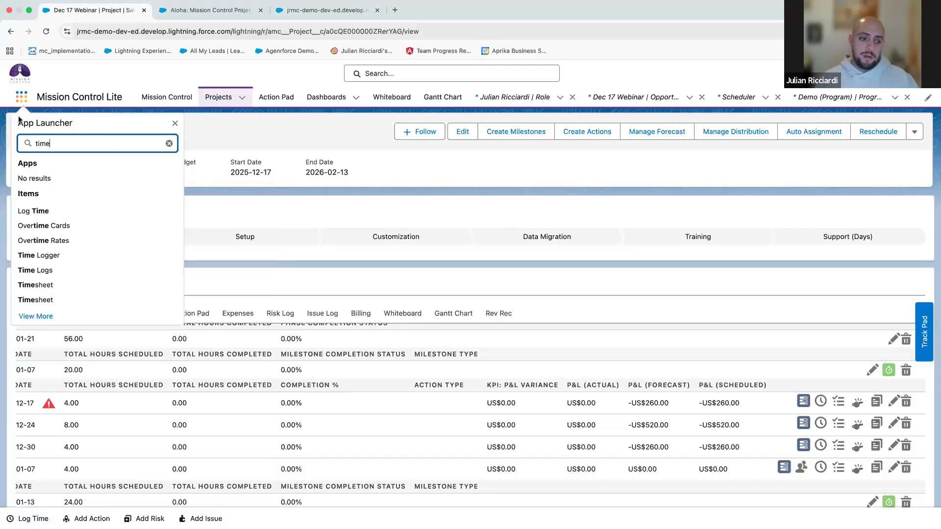
pyautogui.click(31, 286)
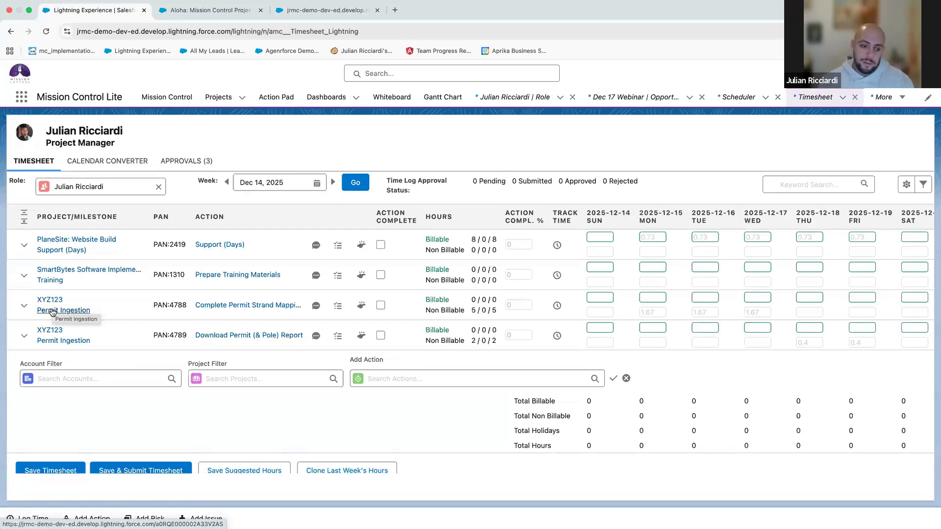
# Log the suggested 0.73 billable hours for Support (Days) on Monday, Dec 15, 2025, with the note "worked on XYZ".
pyautogui.hscroll(2, 589, 335)
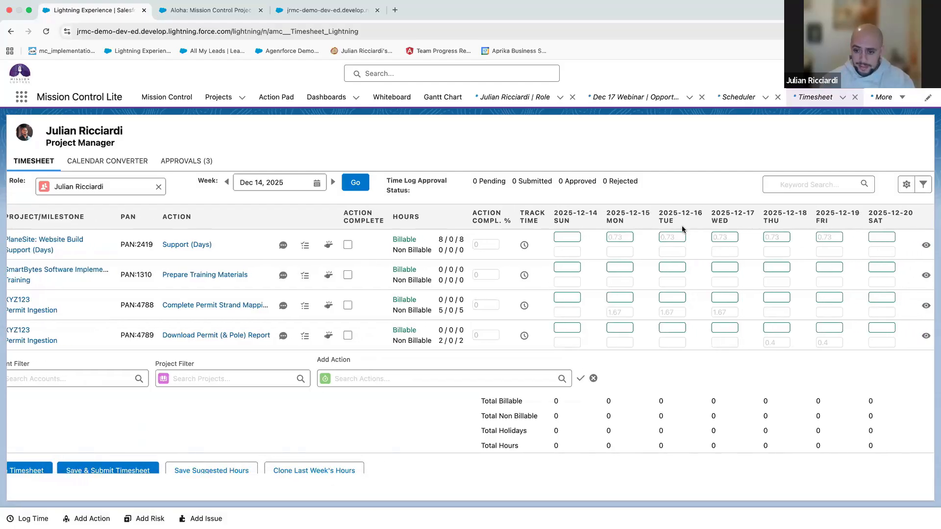
pyautogui.click(619, 237)
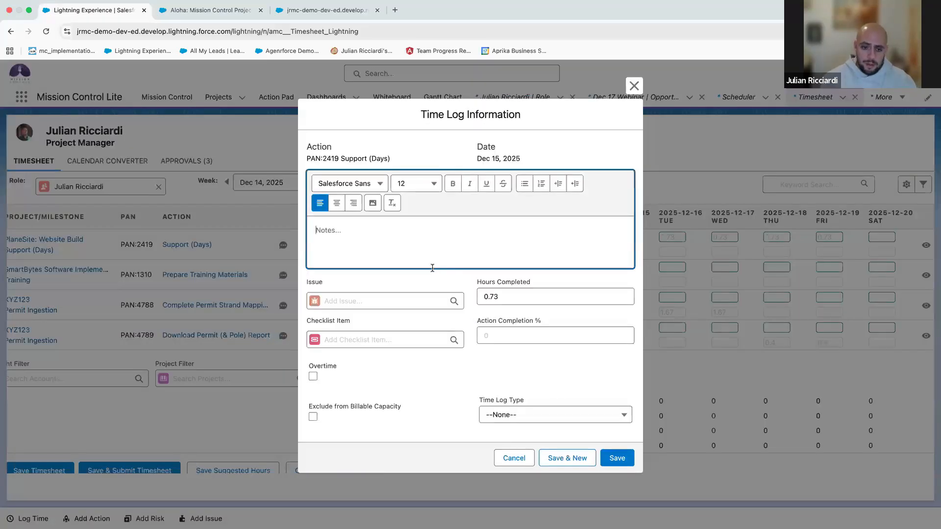
pyautogui.write('worked on XYZ')
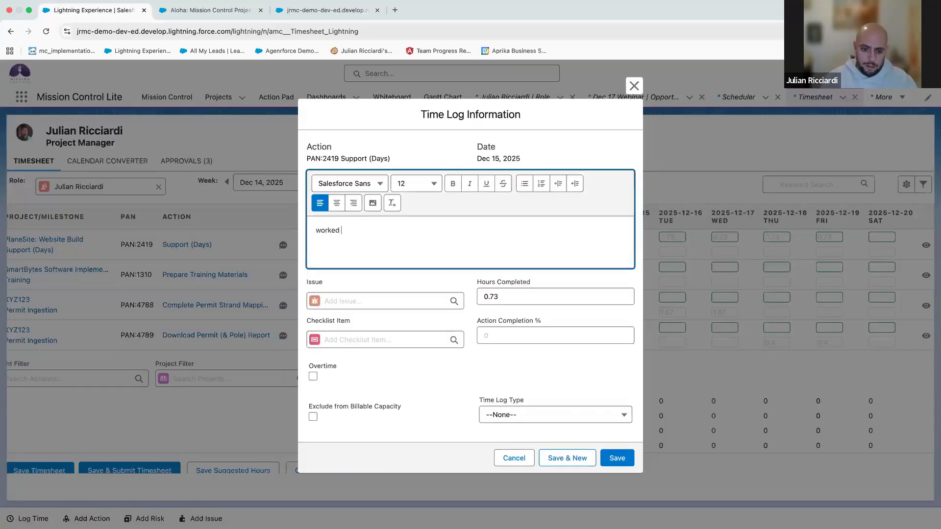
pyautogui.click(611, 456)
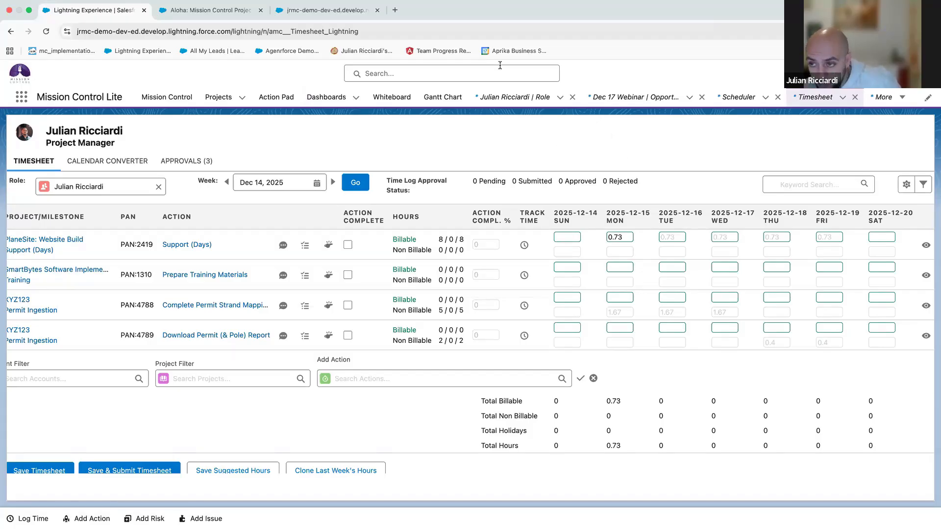
# Open aprika.com/support in a new browser tab and look through the training videos, knowledge base, user guide and support options.
pyautogui.click(395, 10)
pyautogui.write('su')
pyautogui.click(343, 72)
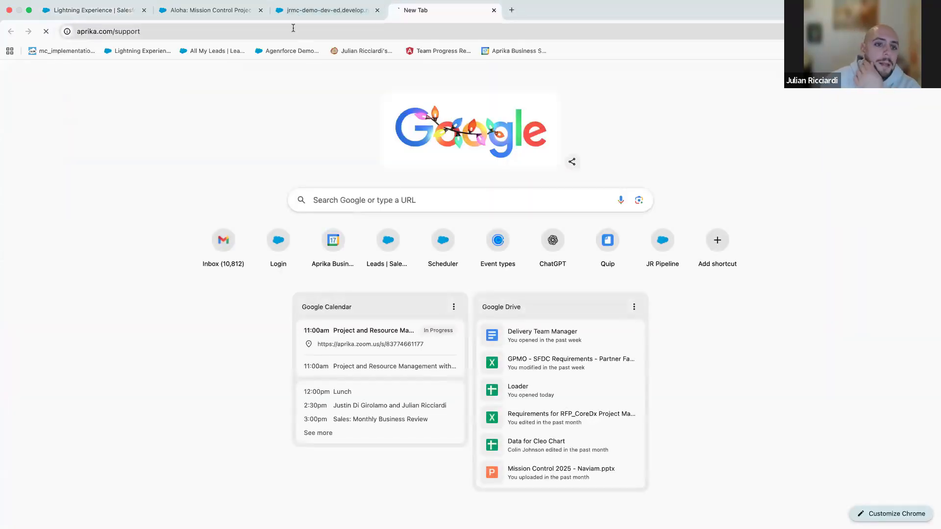
pyautogui.click(328, 20)
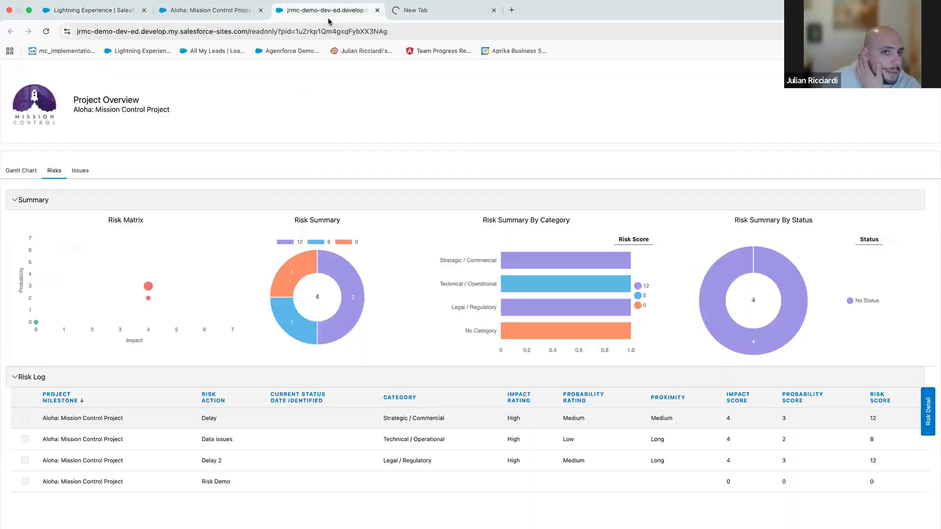
pyautogui.click(420, 14)
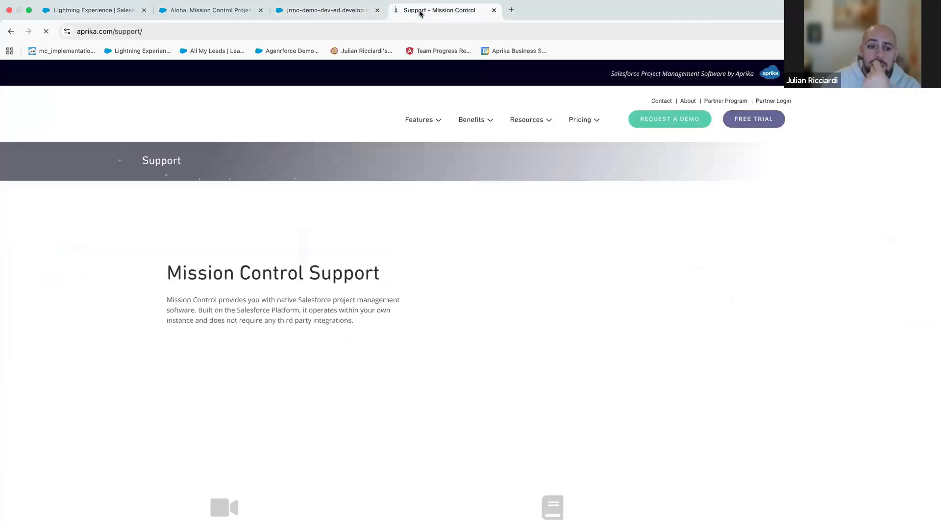
pyautogui.moveTo(591, 163)
pyautogui.scroll(-5, 589, 160)
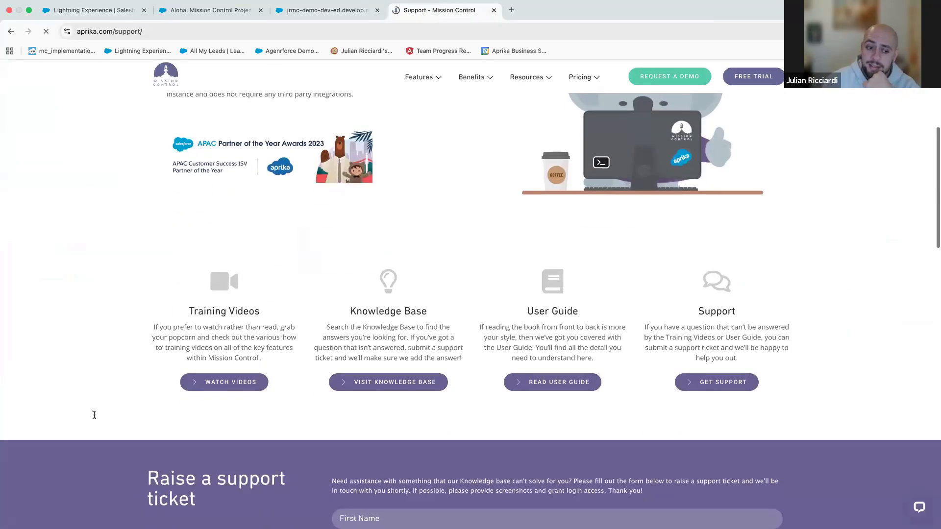